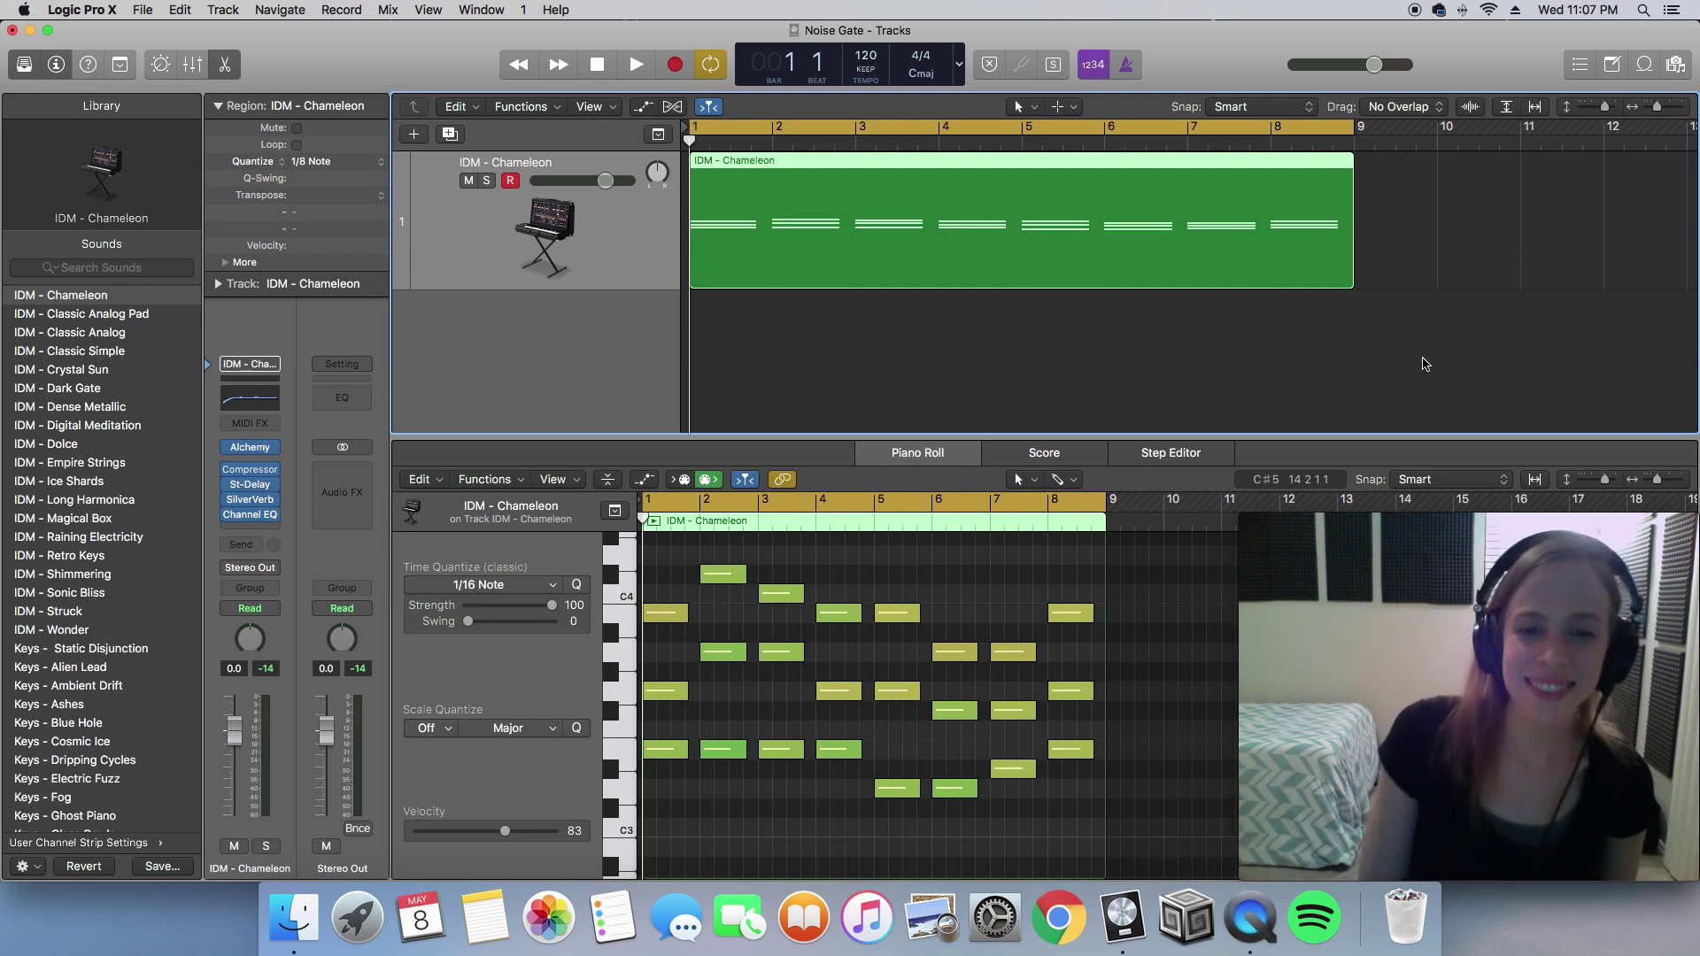
Play back the IDM - Chameleon chord region across its eight bars and stop
{"action": "key", "text": "space"}
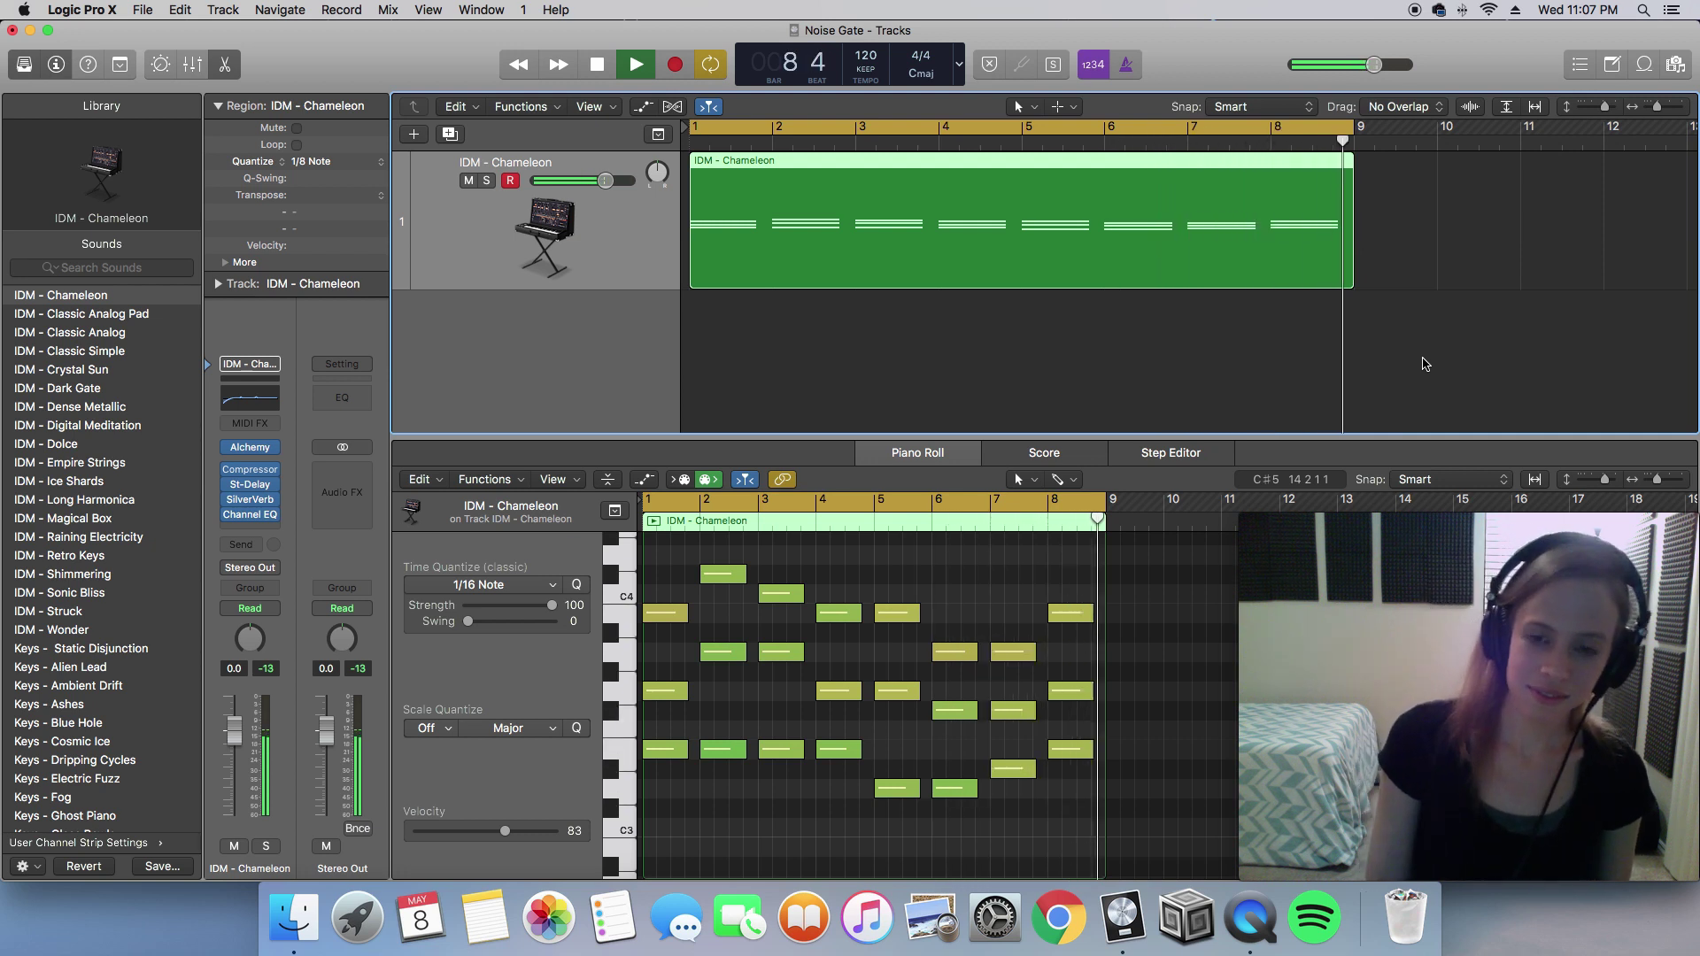
{"action": "key", "text": "space"}
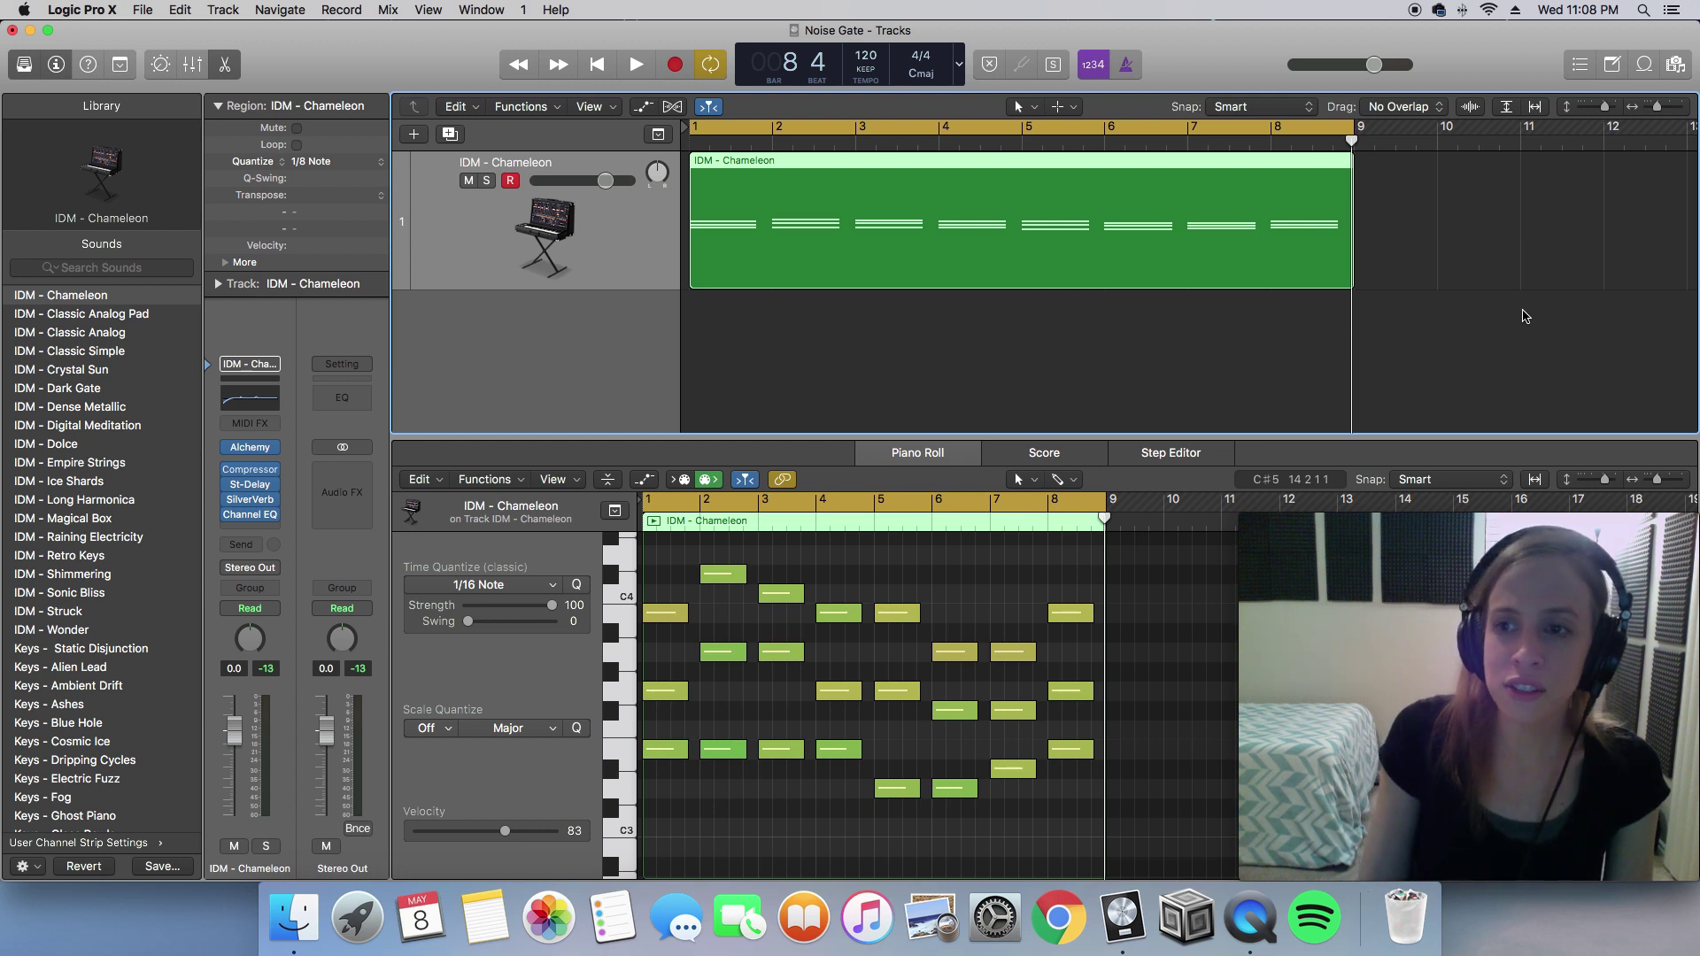
Open the Apple Loops browser and filter the loops by the Beats instrument category
{"action": "left_click", "coordinate": [1647, 65]}
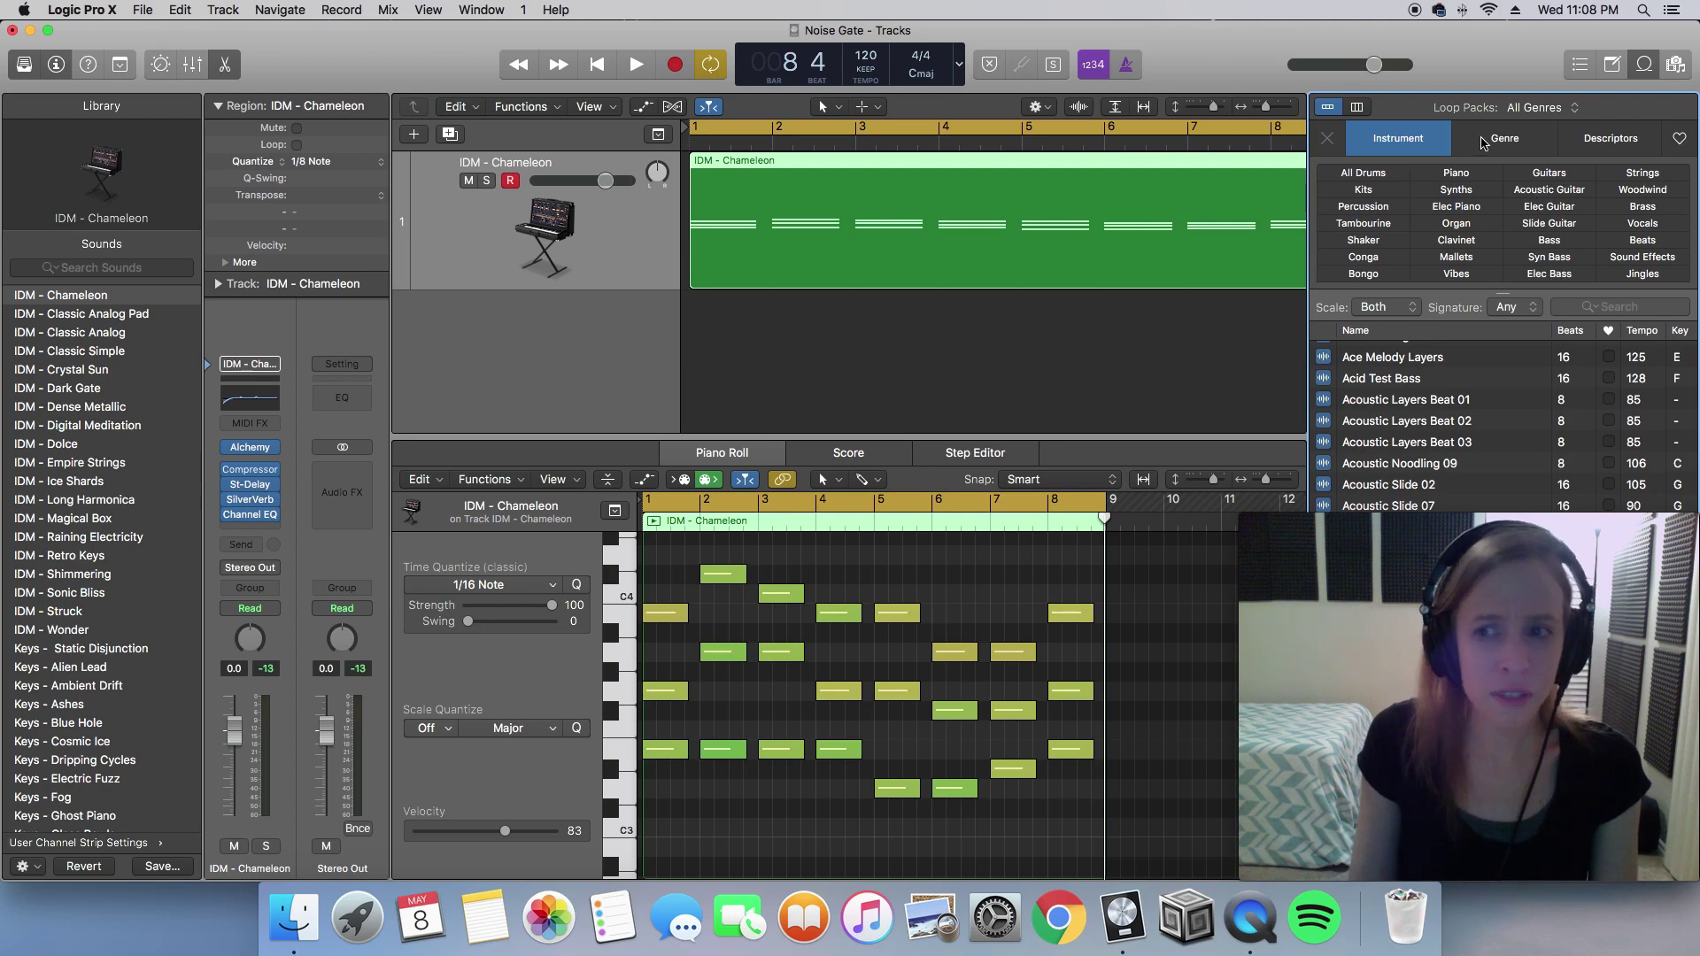
{"action": "left_click", "coordinate": [1488, 143]}
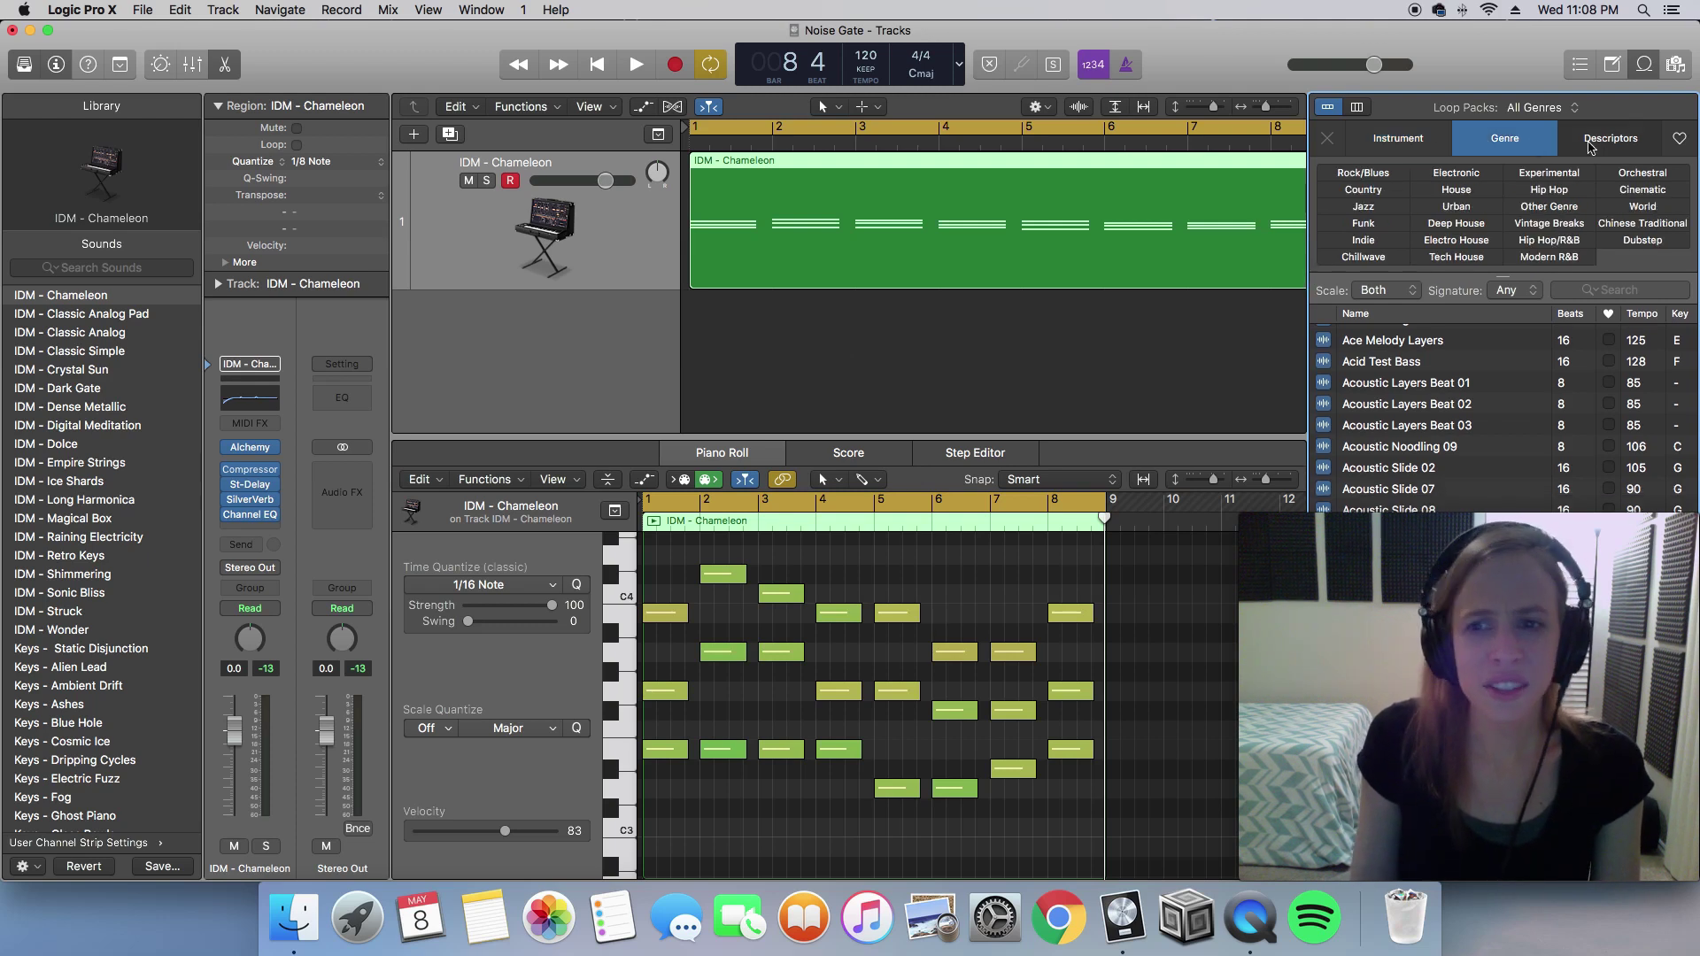
{"action": "left_click", "coordinate": [1602, 147]}
{"action": "left_click", "coordinate": [1412, 144]}
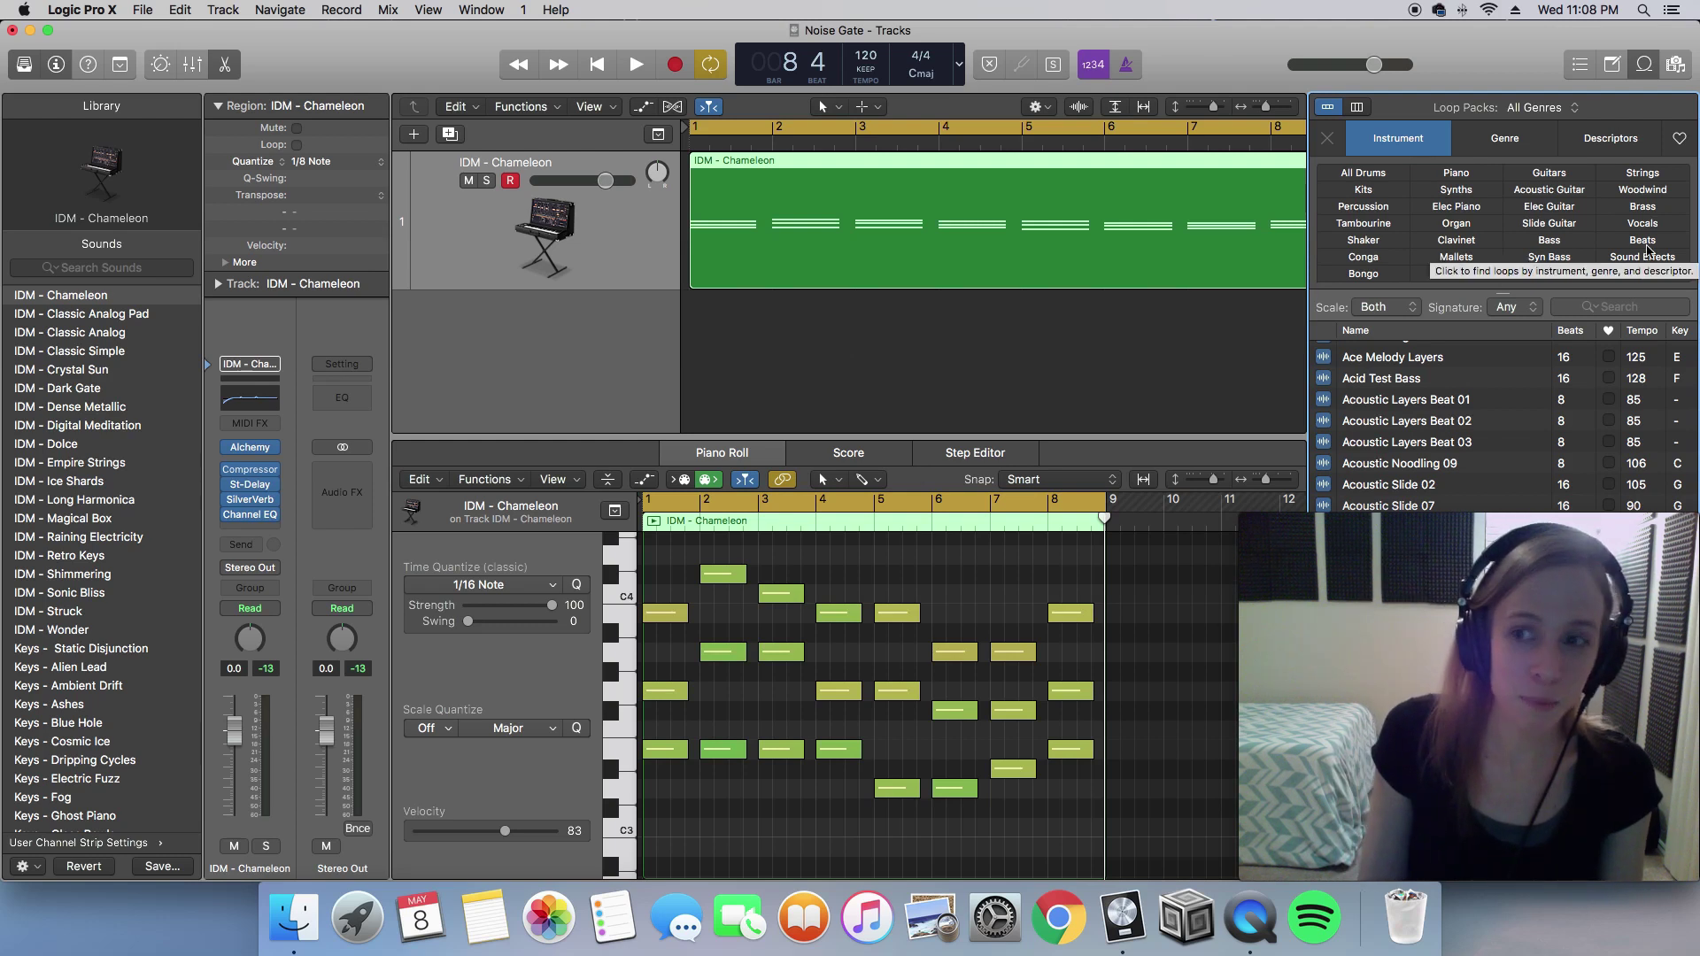
{"action": "left_click", "coordinate": [1643, 242]}
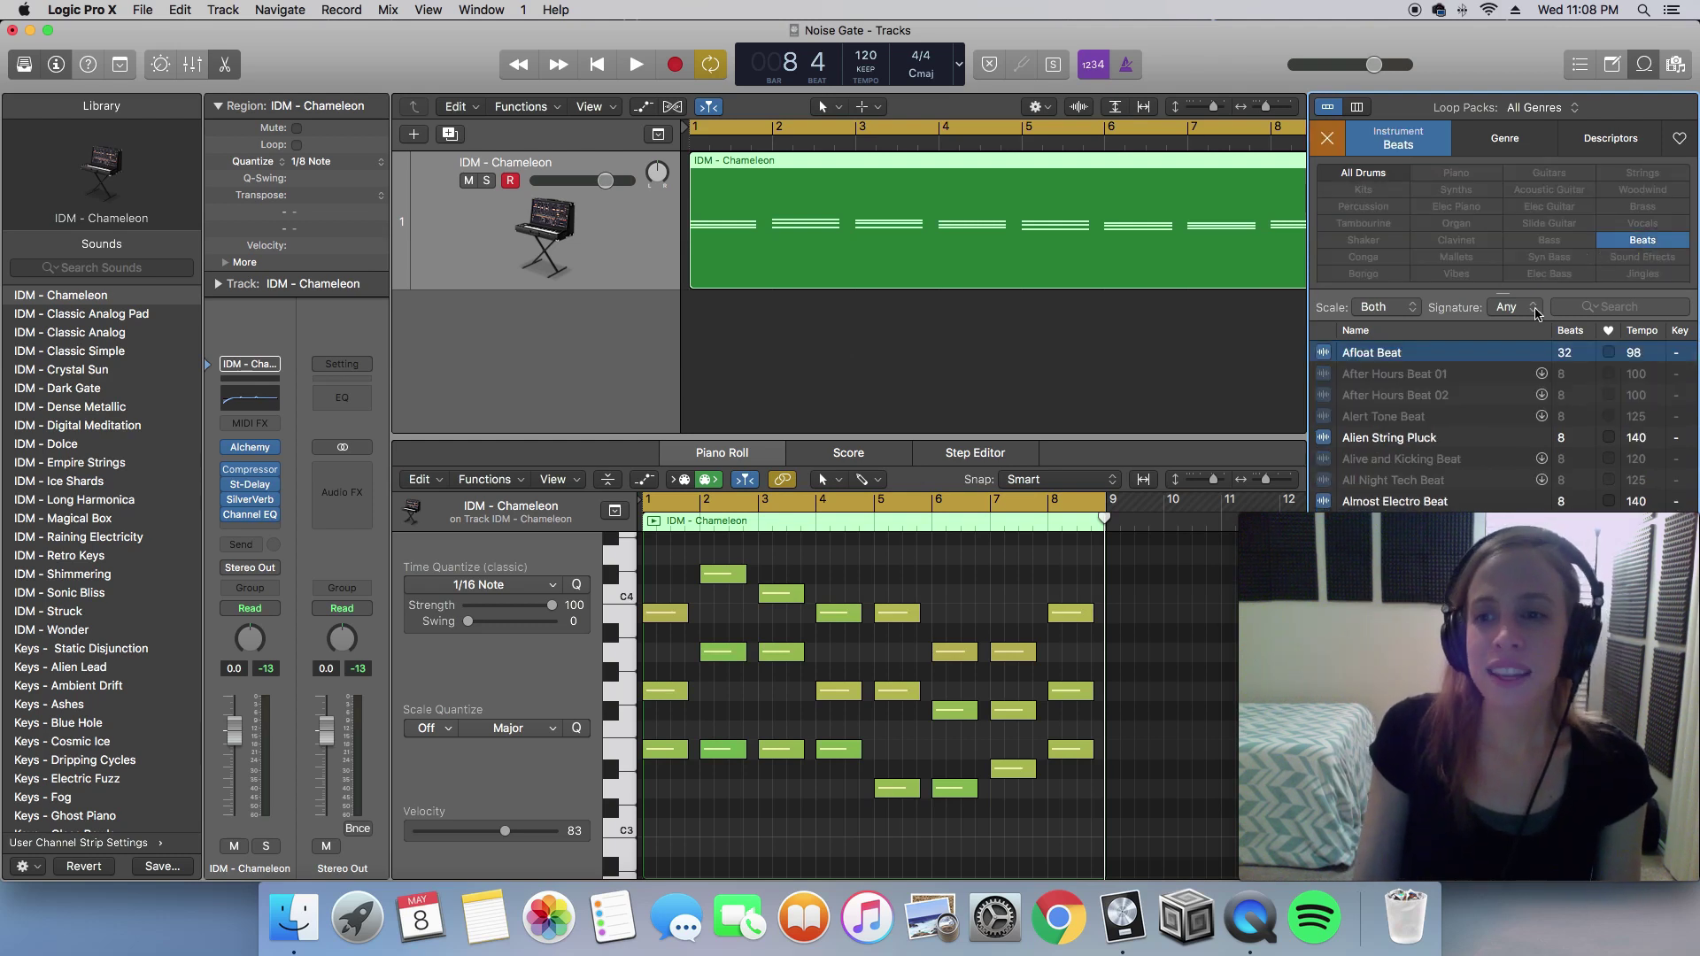
{"action": "scroll", "coordinate": [1470, 375], "scroll_direction": "up", "scroll_amount": 5}
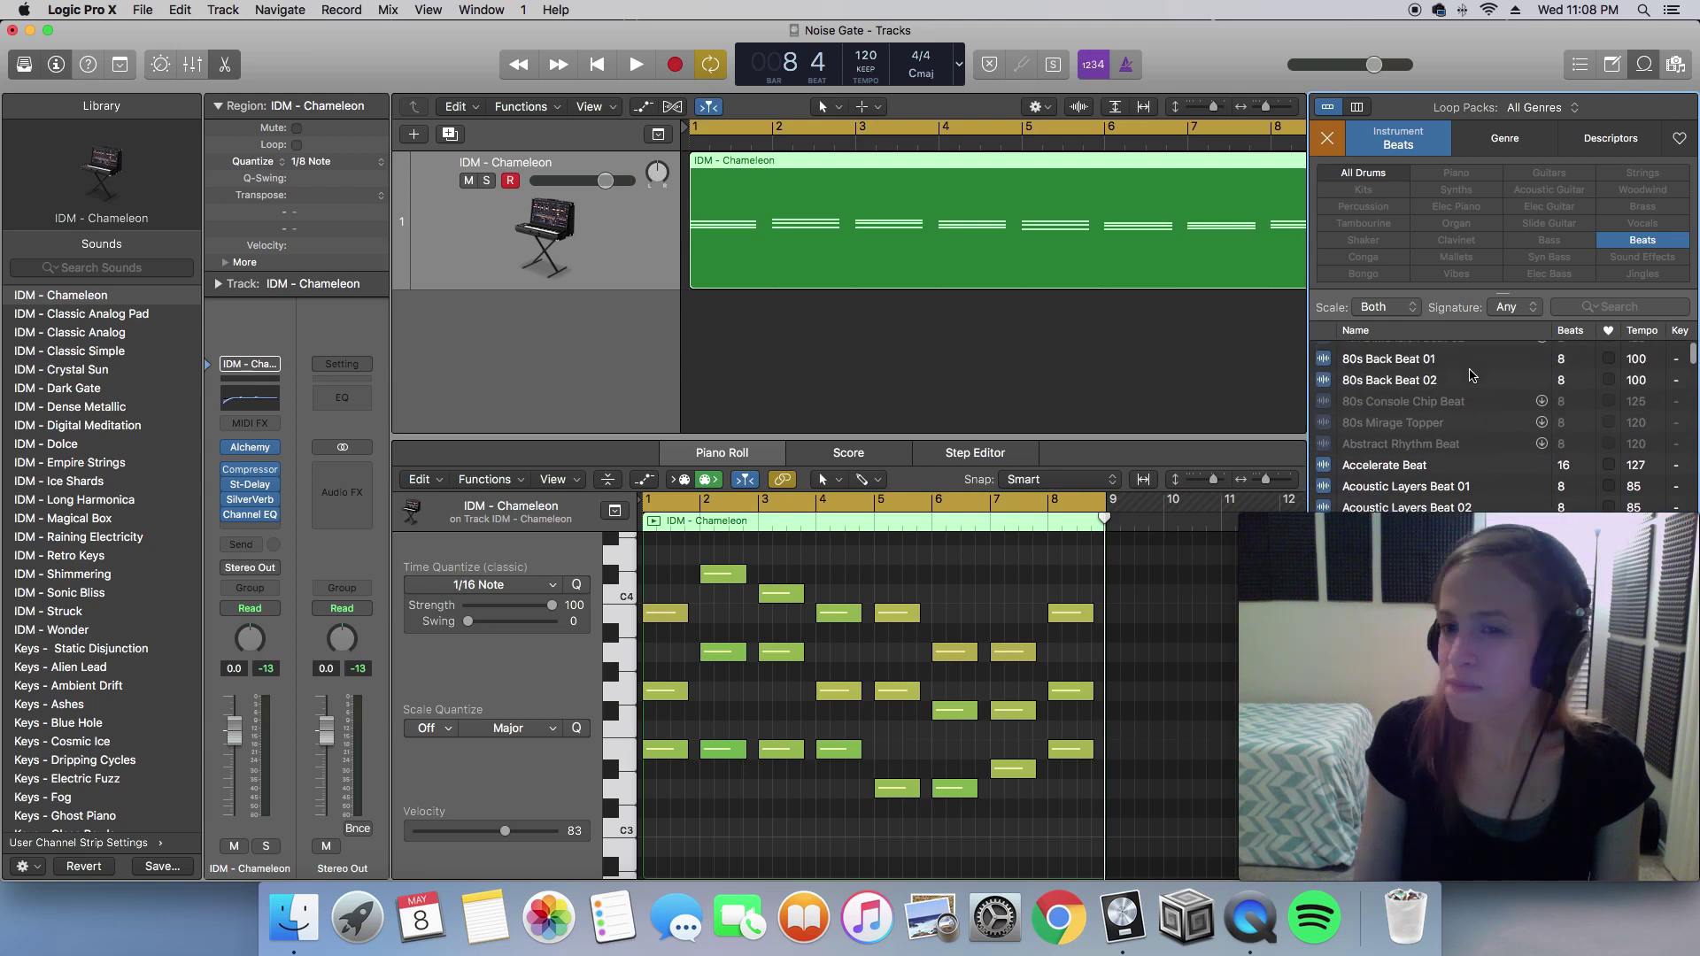
{"action": "scroll", "coordinate": [1408, 398], "scroll_direction": "down", "scroll_amount": 5}
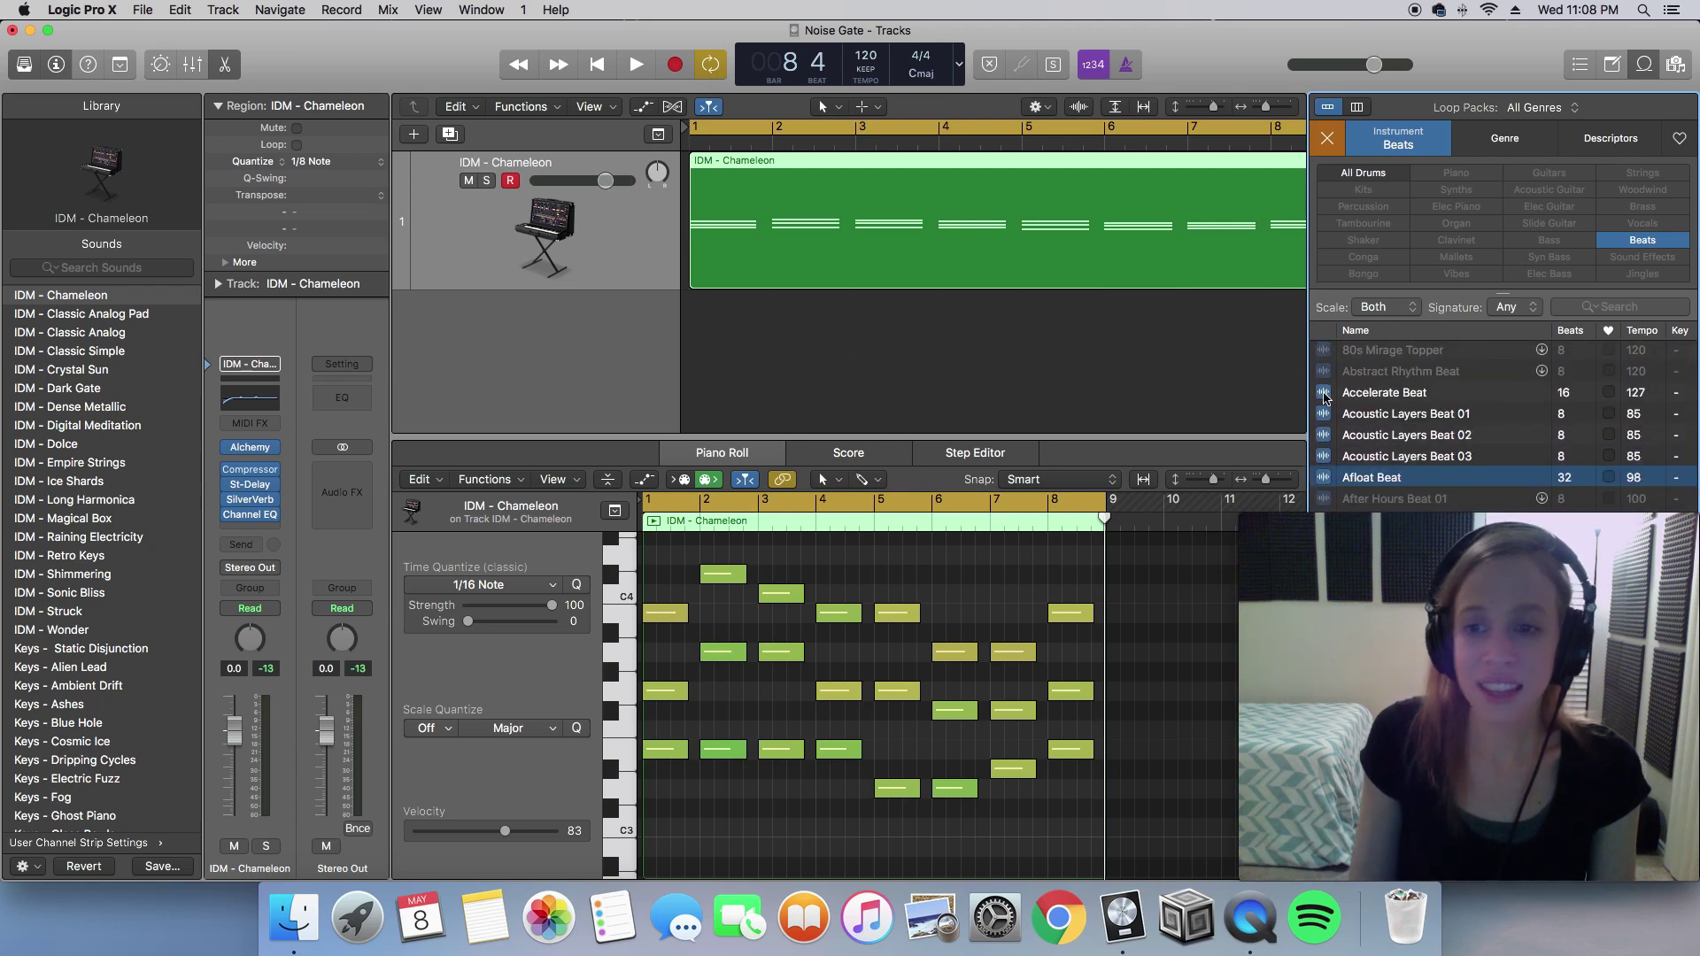
Audition the Accelerate Beat, Acoustic Layers Beat 01 and Afloat Beat loops
{"action": "left_click", "coordinate": [1324, 396]}
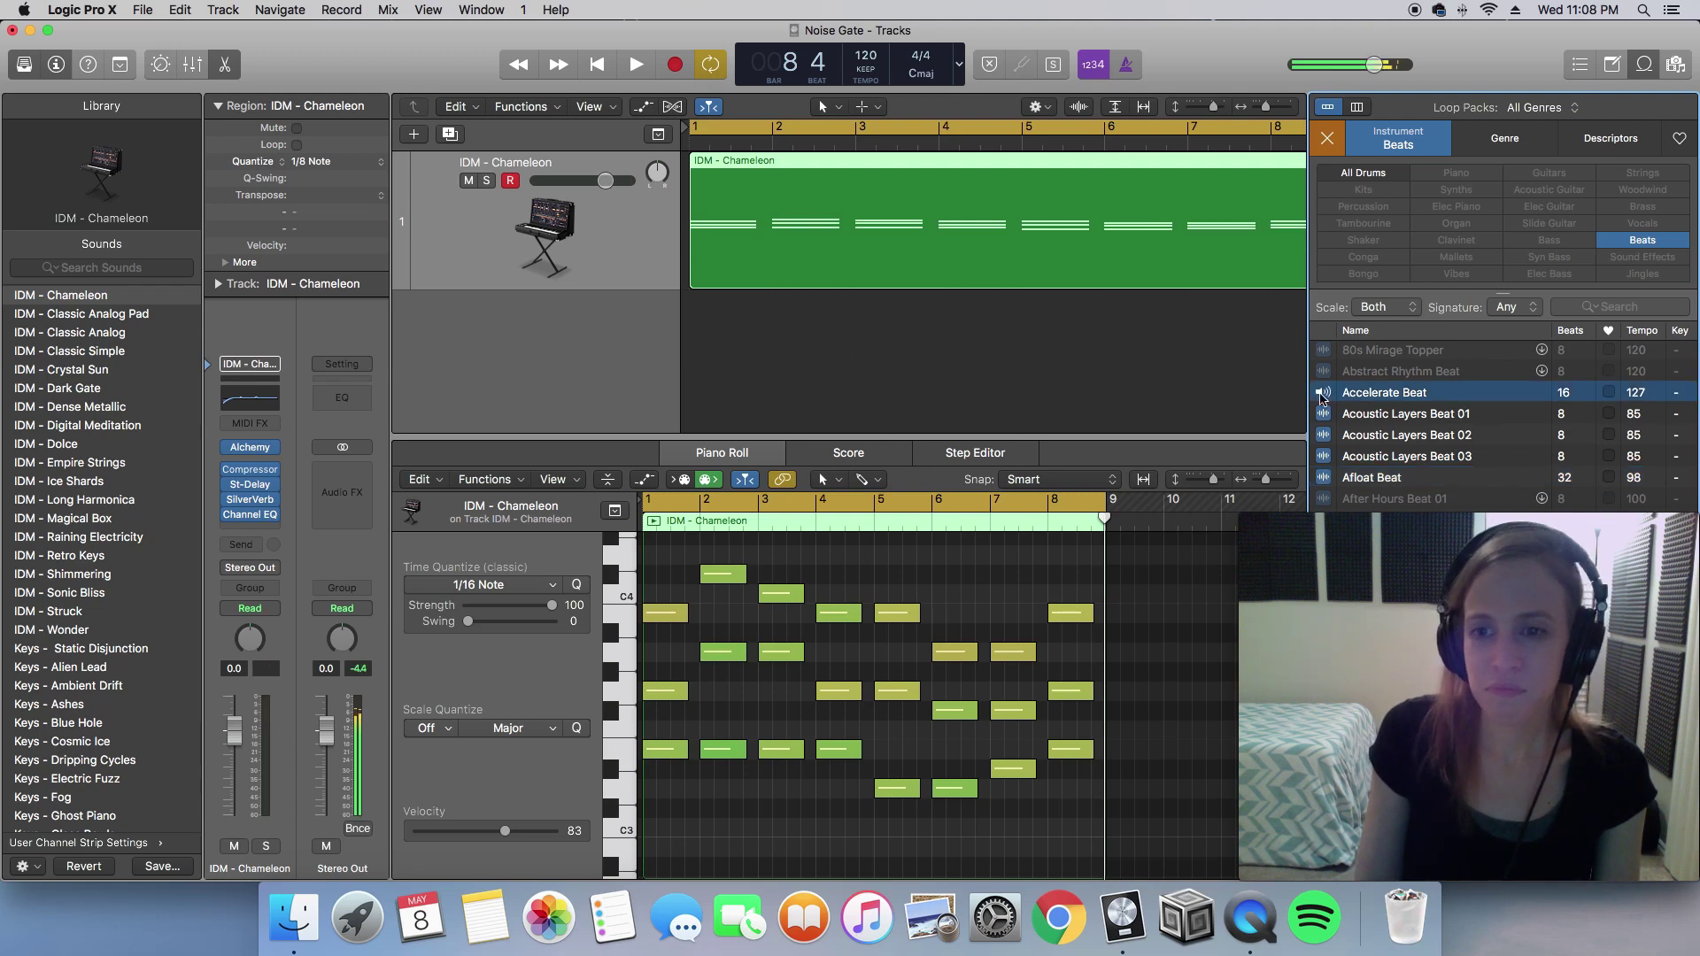
{"action": "left_click", "coordinate": [1322, 395]}
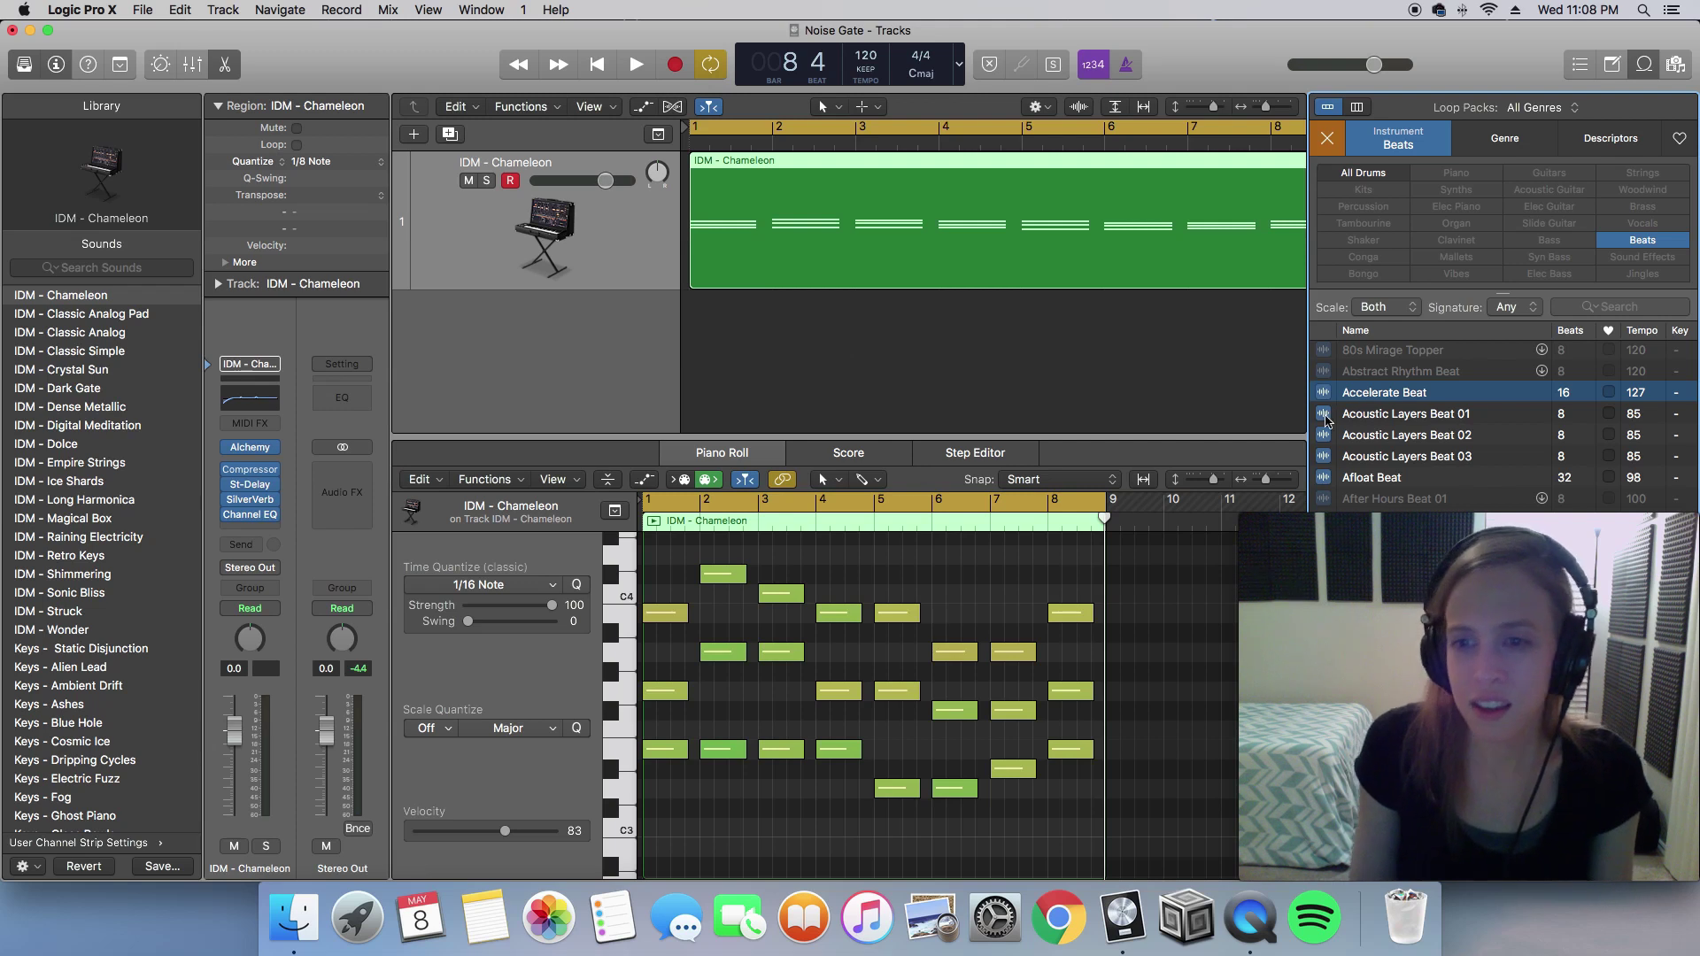
{"action": "left_click", "coordinate": [1326, 418]}
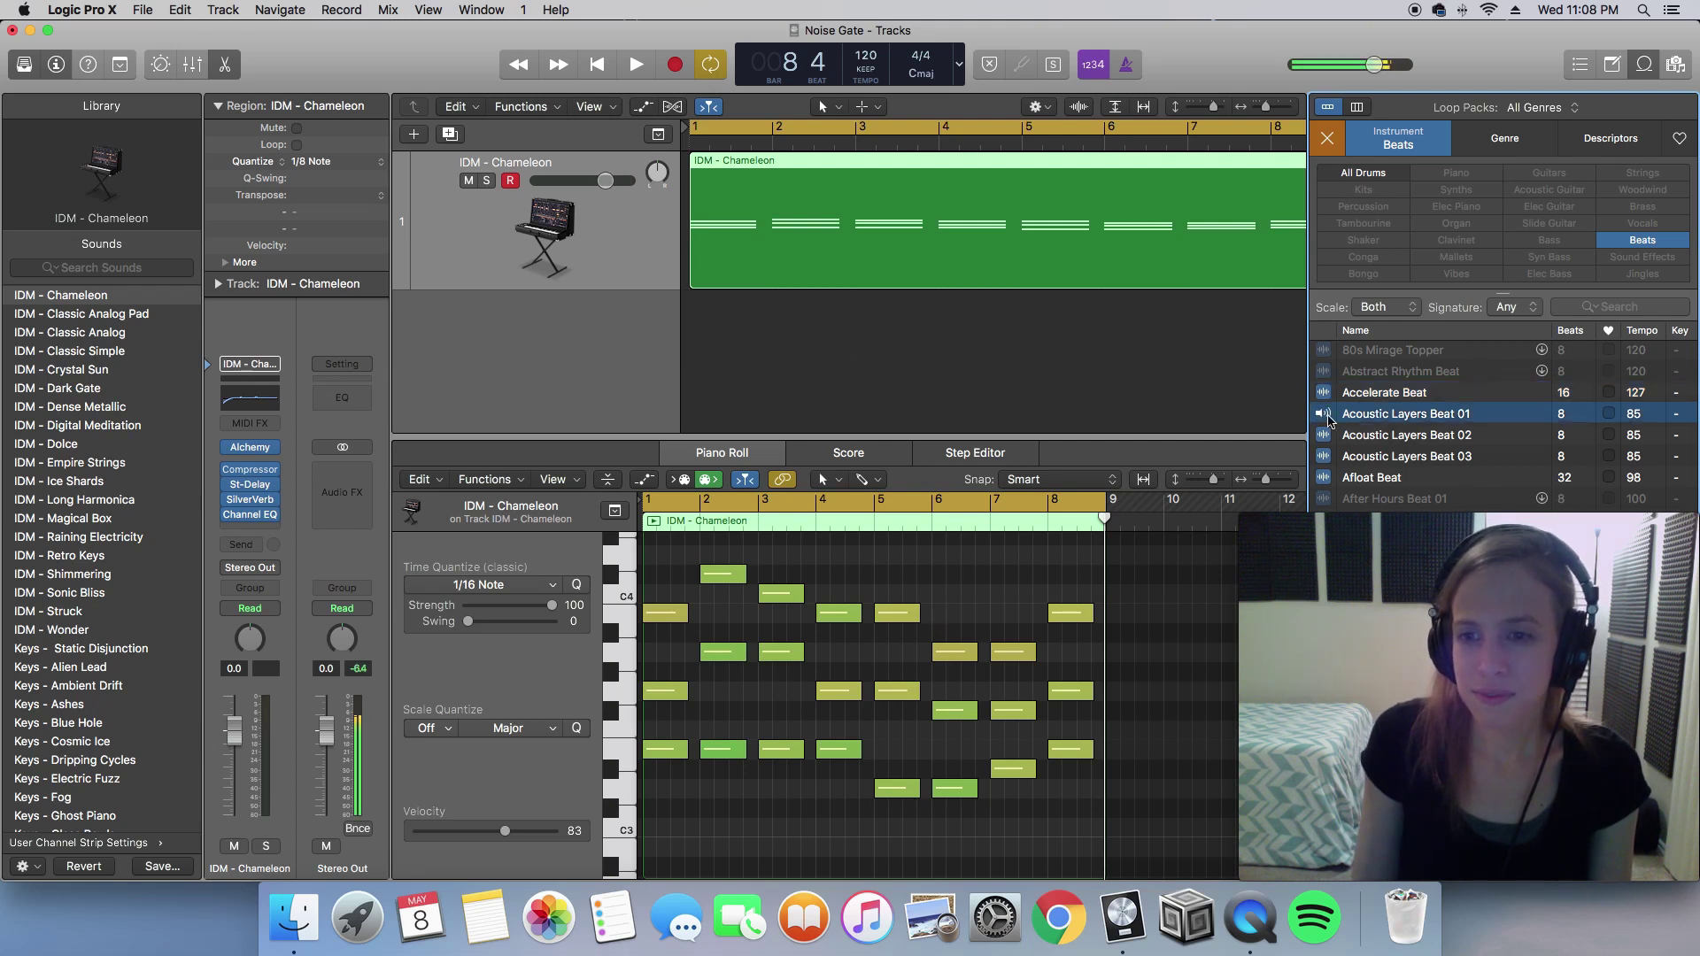
{"action": "left_click", "coordinate": [1325, 414]}
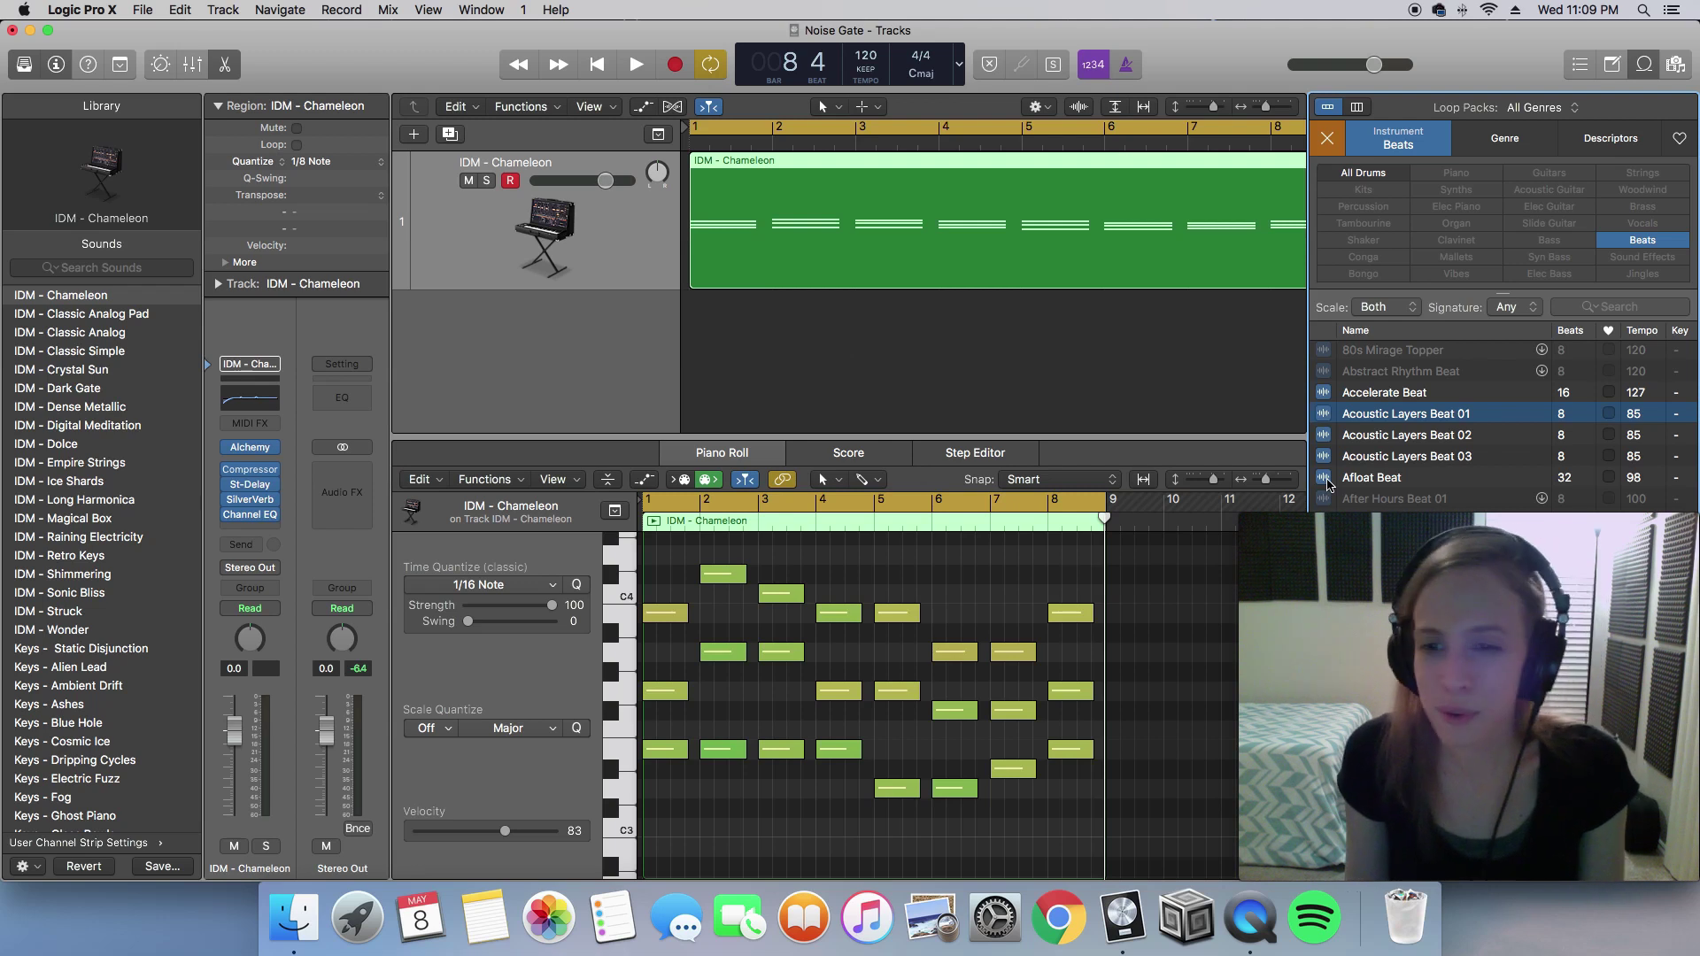
{"action": "left_click", "coordinate": [1328, 480]}
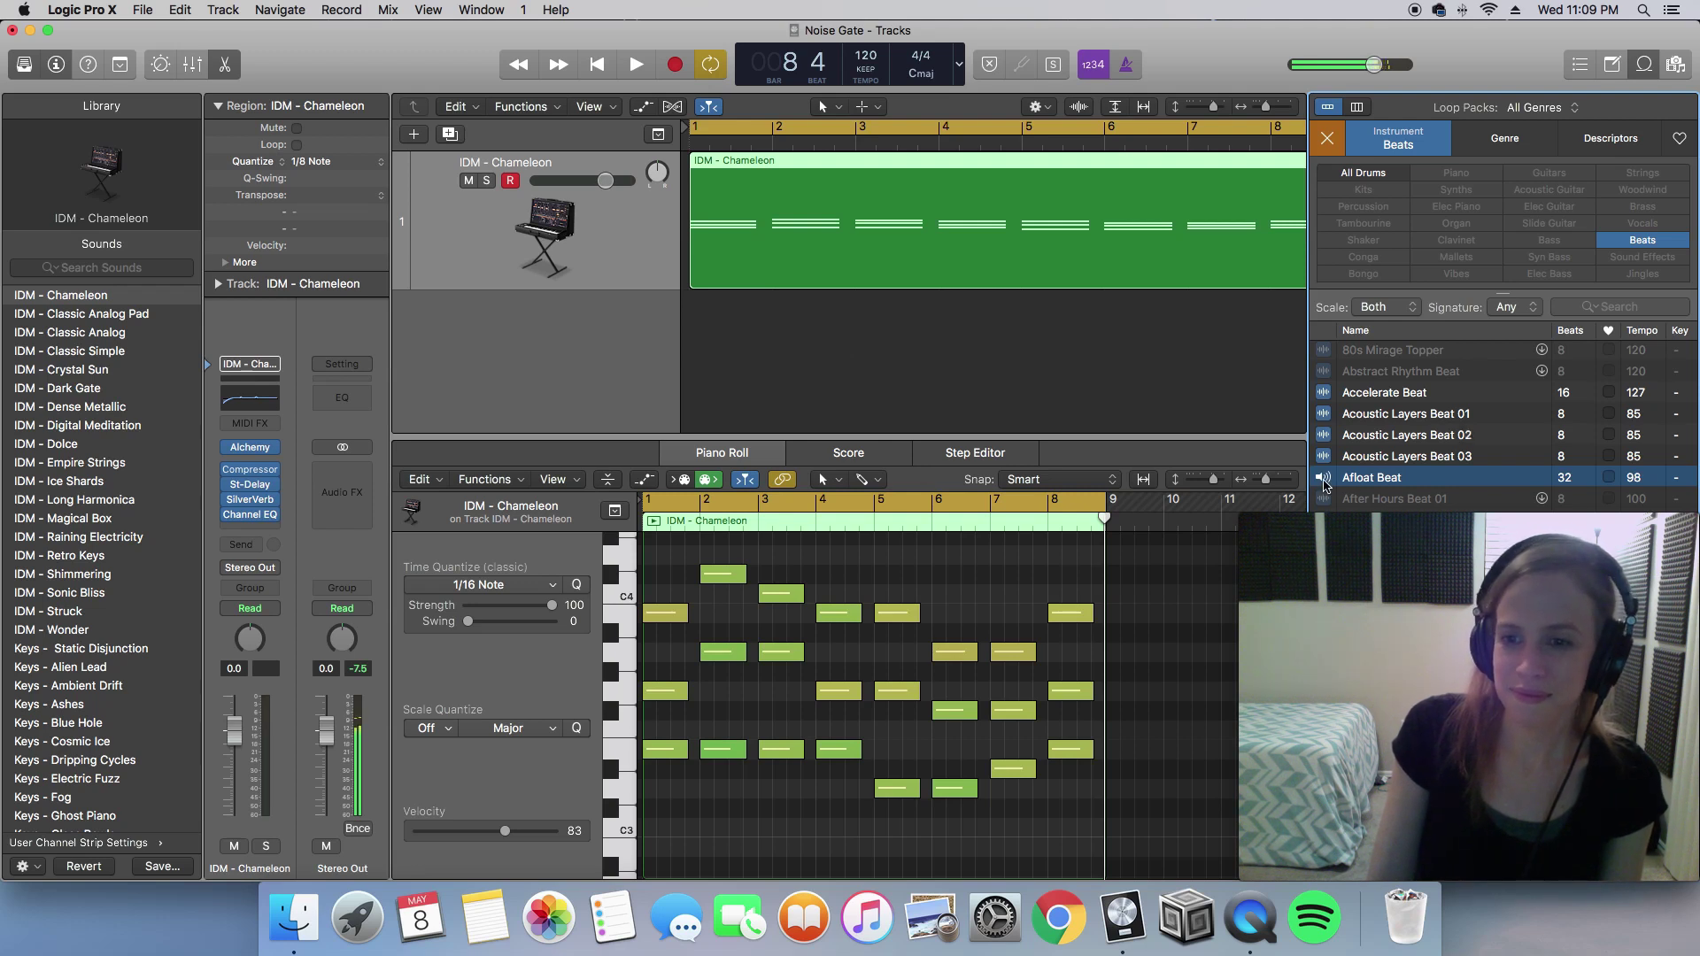
{"action": "left_click", "coordinate": [1323, 479]}
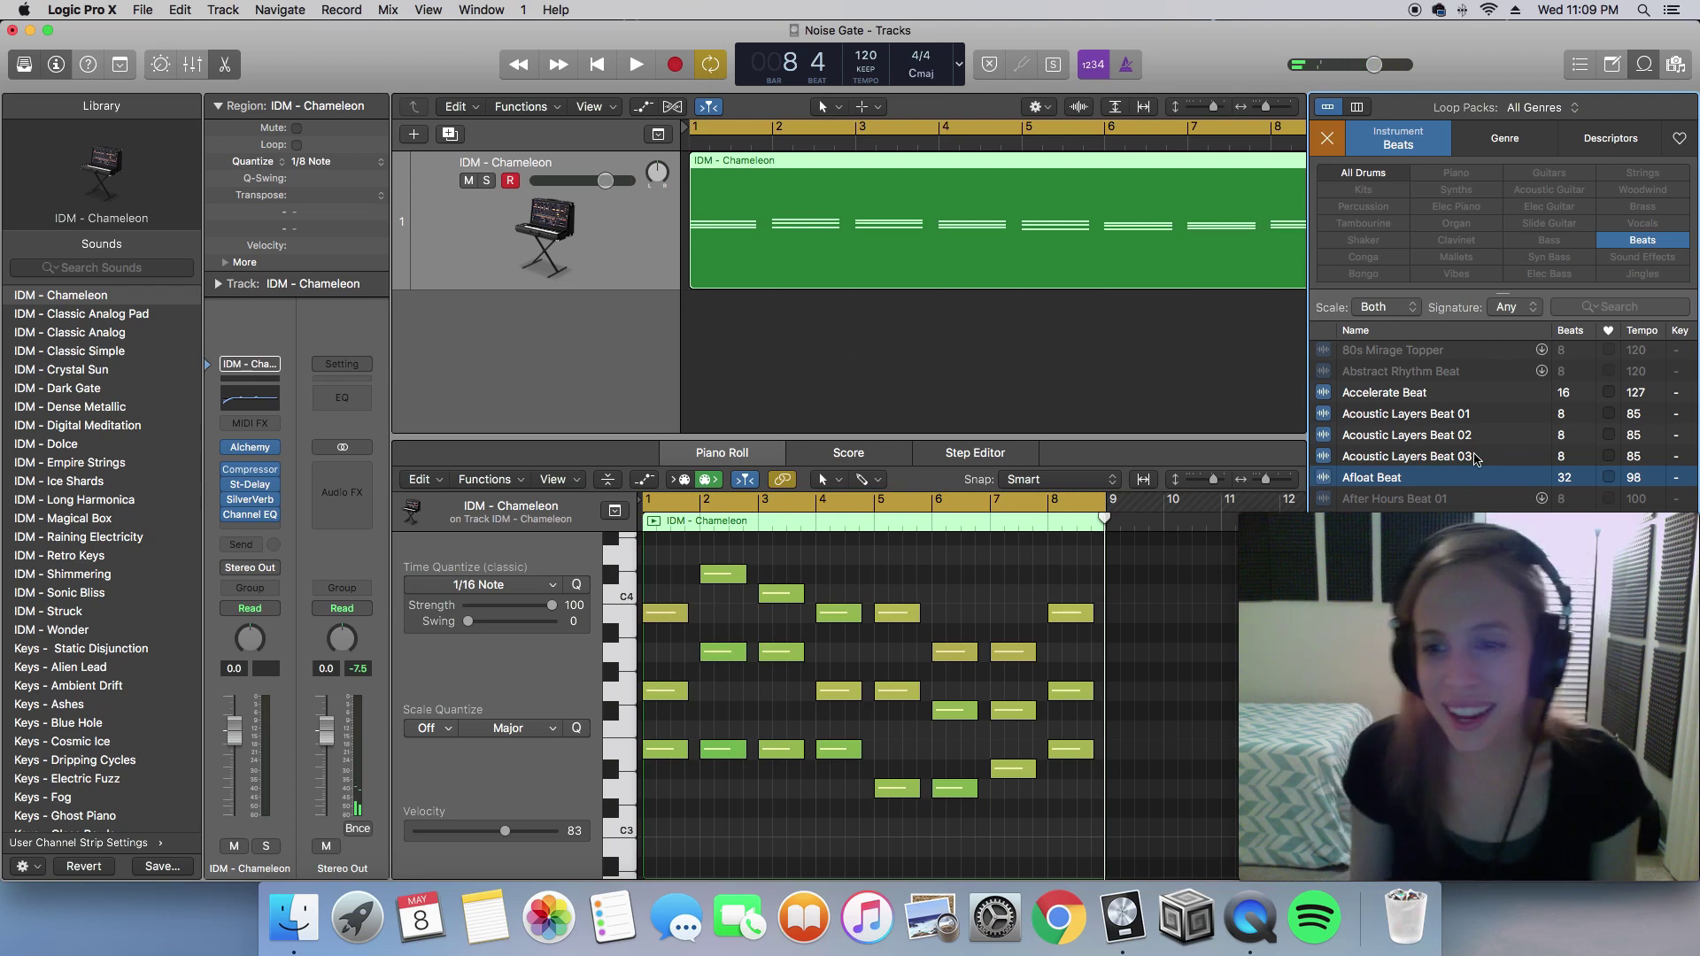
Add the Afloat Beat loop at bar 1 on a new track below IDM - Chameleon and close the loop browser
{"action": "scroll", "coordinate": [1382, 460], "scroll_direction": "down", "scroll_amount": 1}
{"action": "scroll", "coordinate": [1328, 470], "scroll_direction": "down", "scroll_amount": 1}
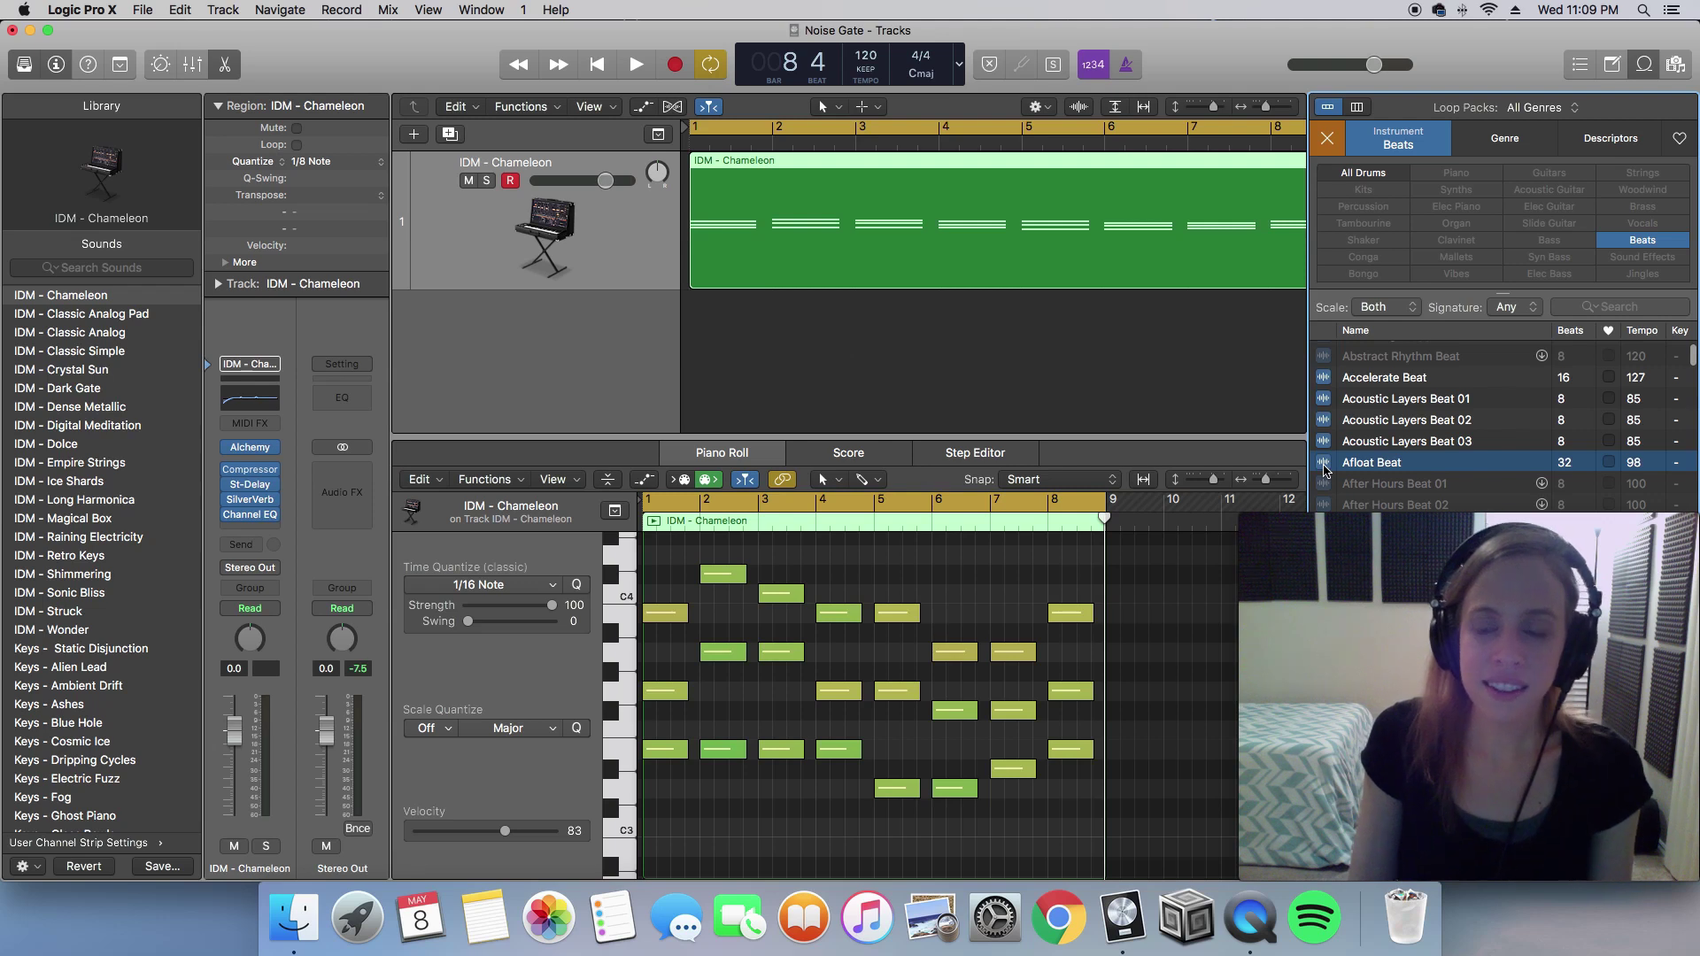
{"action": "left_click_drag", "start_coordinate": [1325, 470], "coordinate": [806, 321]}
{"action": "left_click_drag", "start_coordinate": [683, 322], "coordinate": [685, 323]}
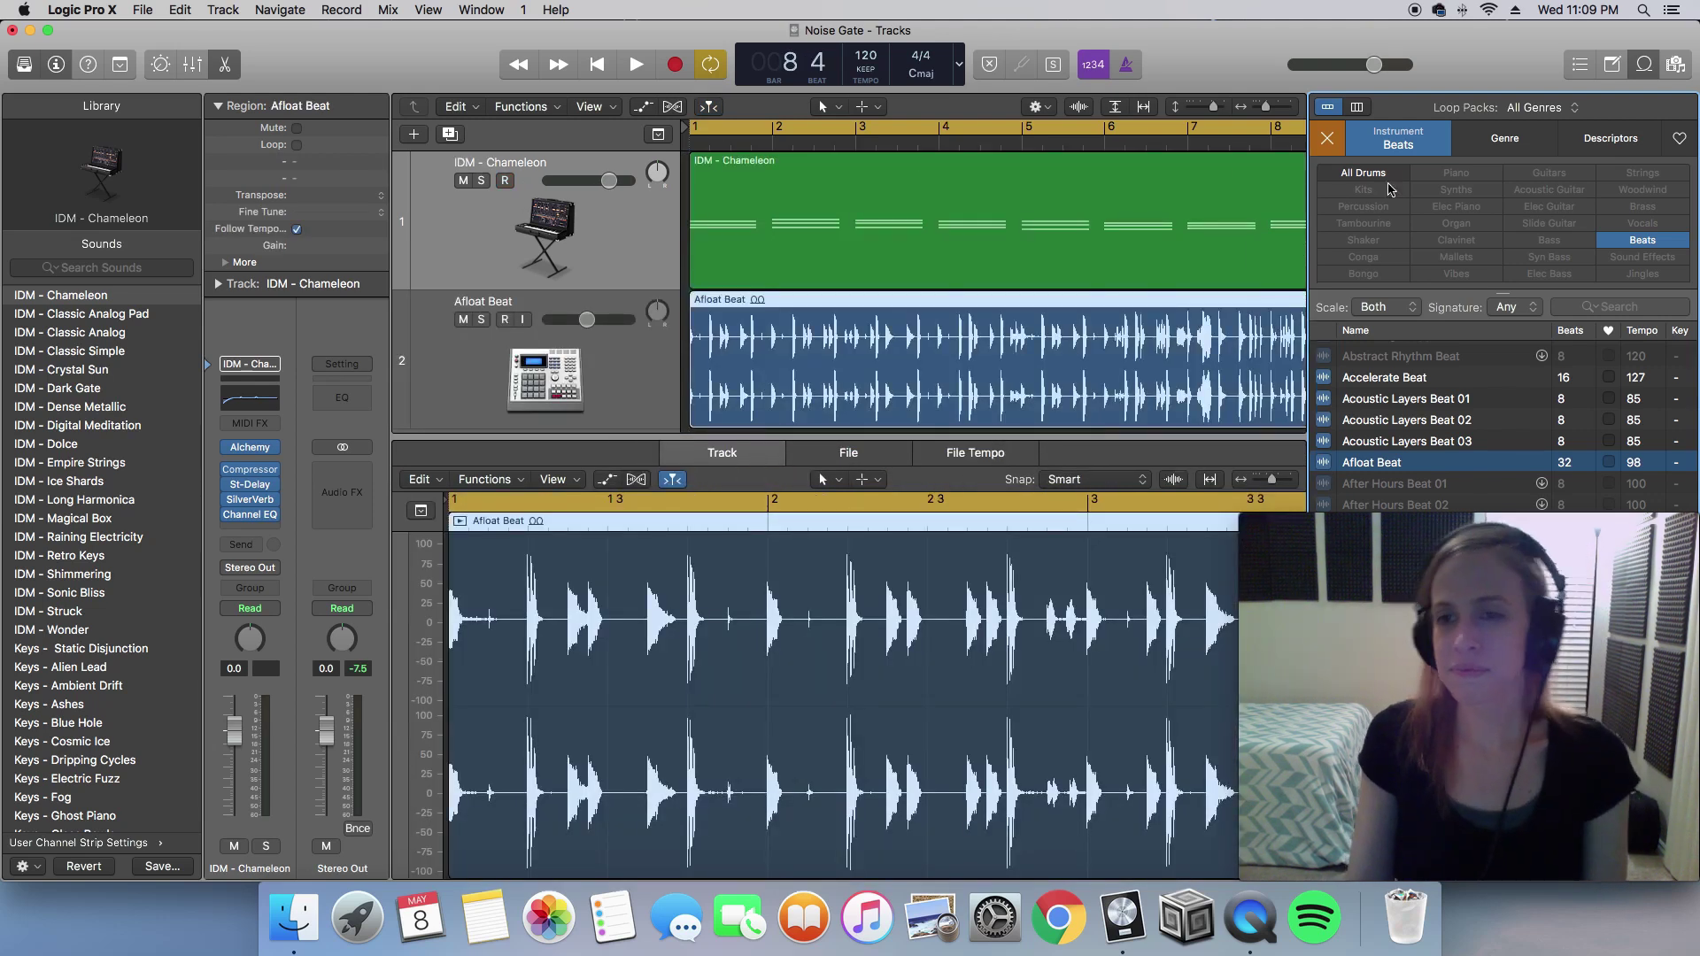
{"action": "left_click", "coordinate": [1644, 66]}
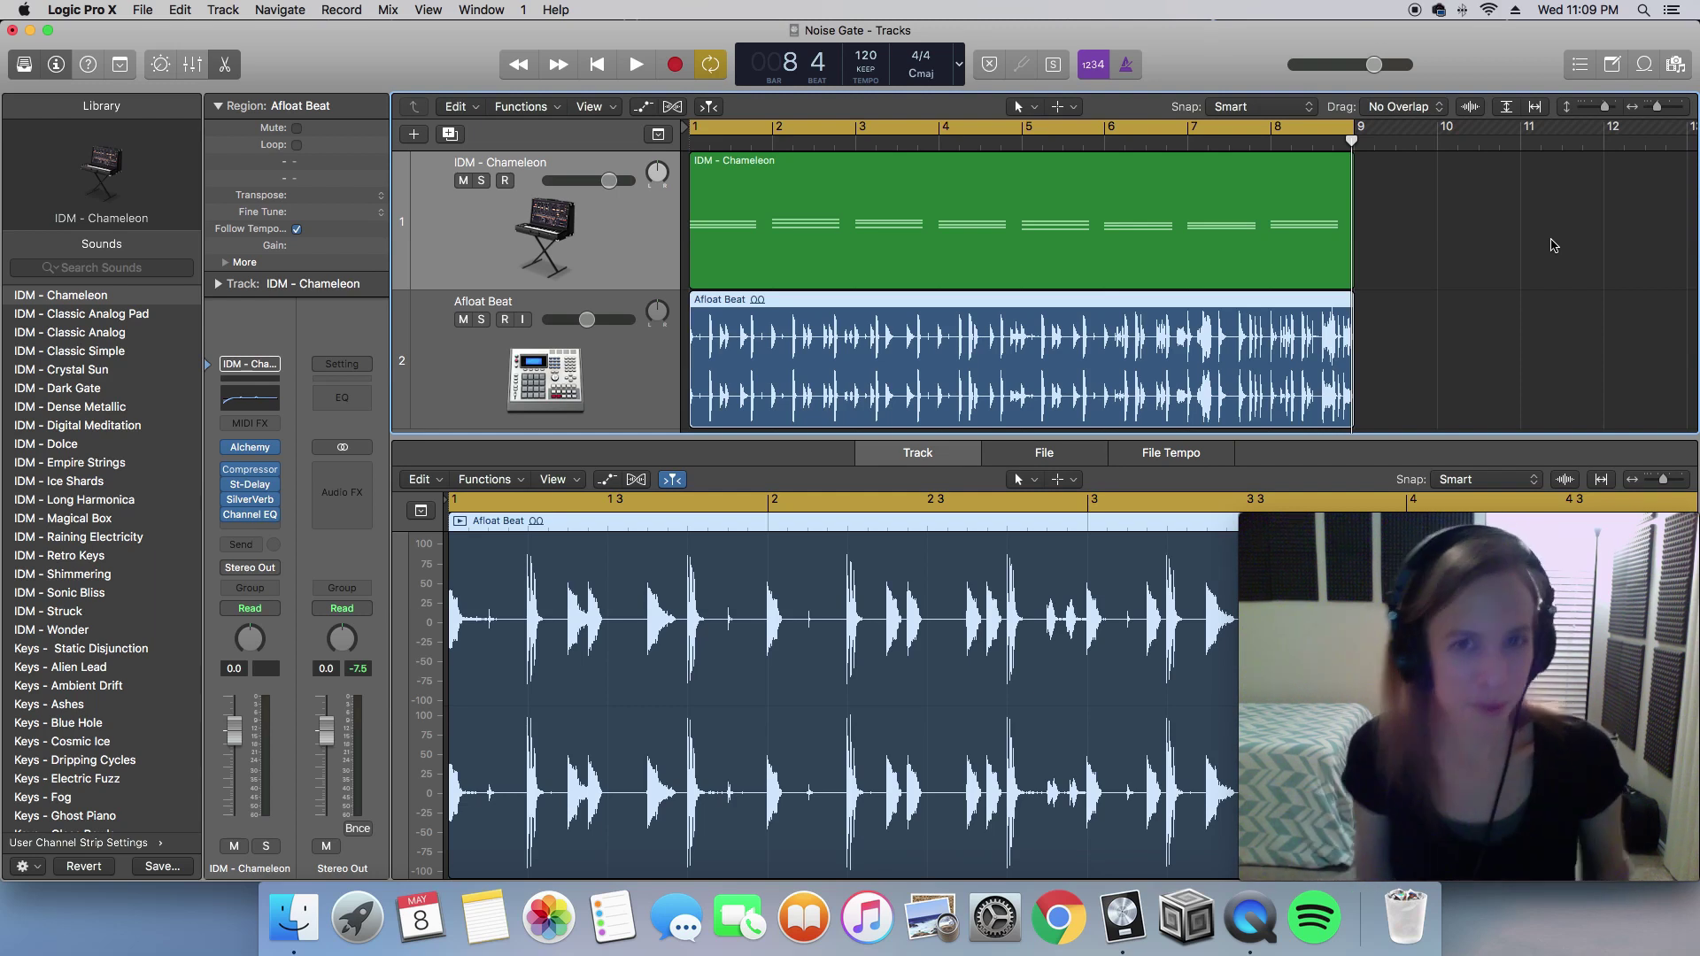
Play back the chords and drum loop together, and mute the Afloat Beat track
{"action": "key", "text": "space"}
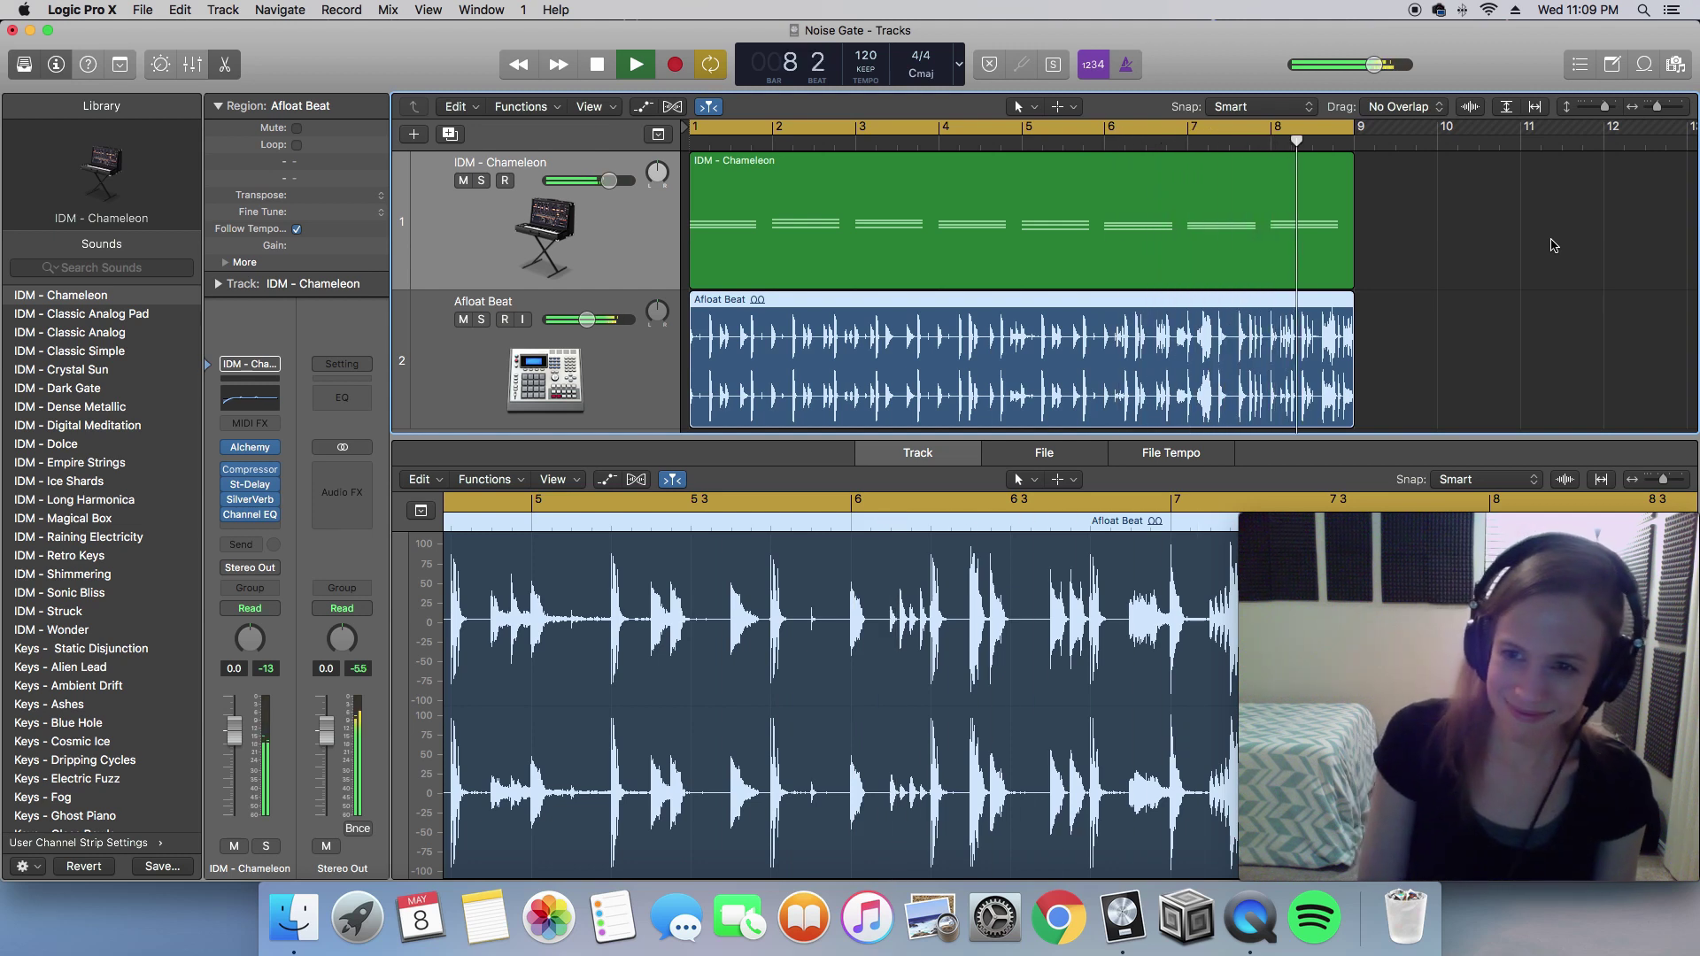
{"action": "key", "text": "space"}
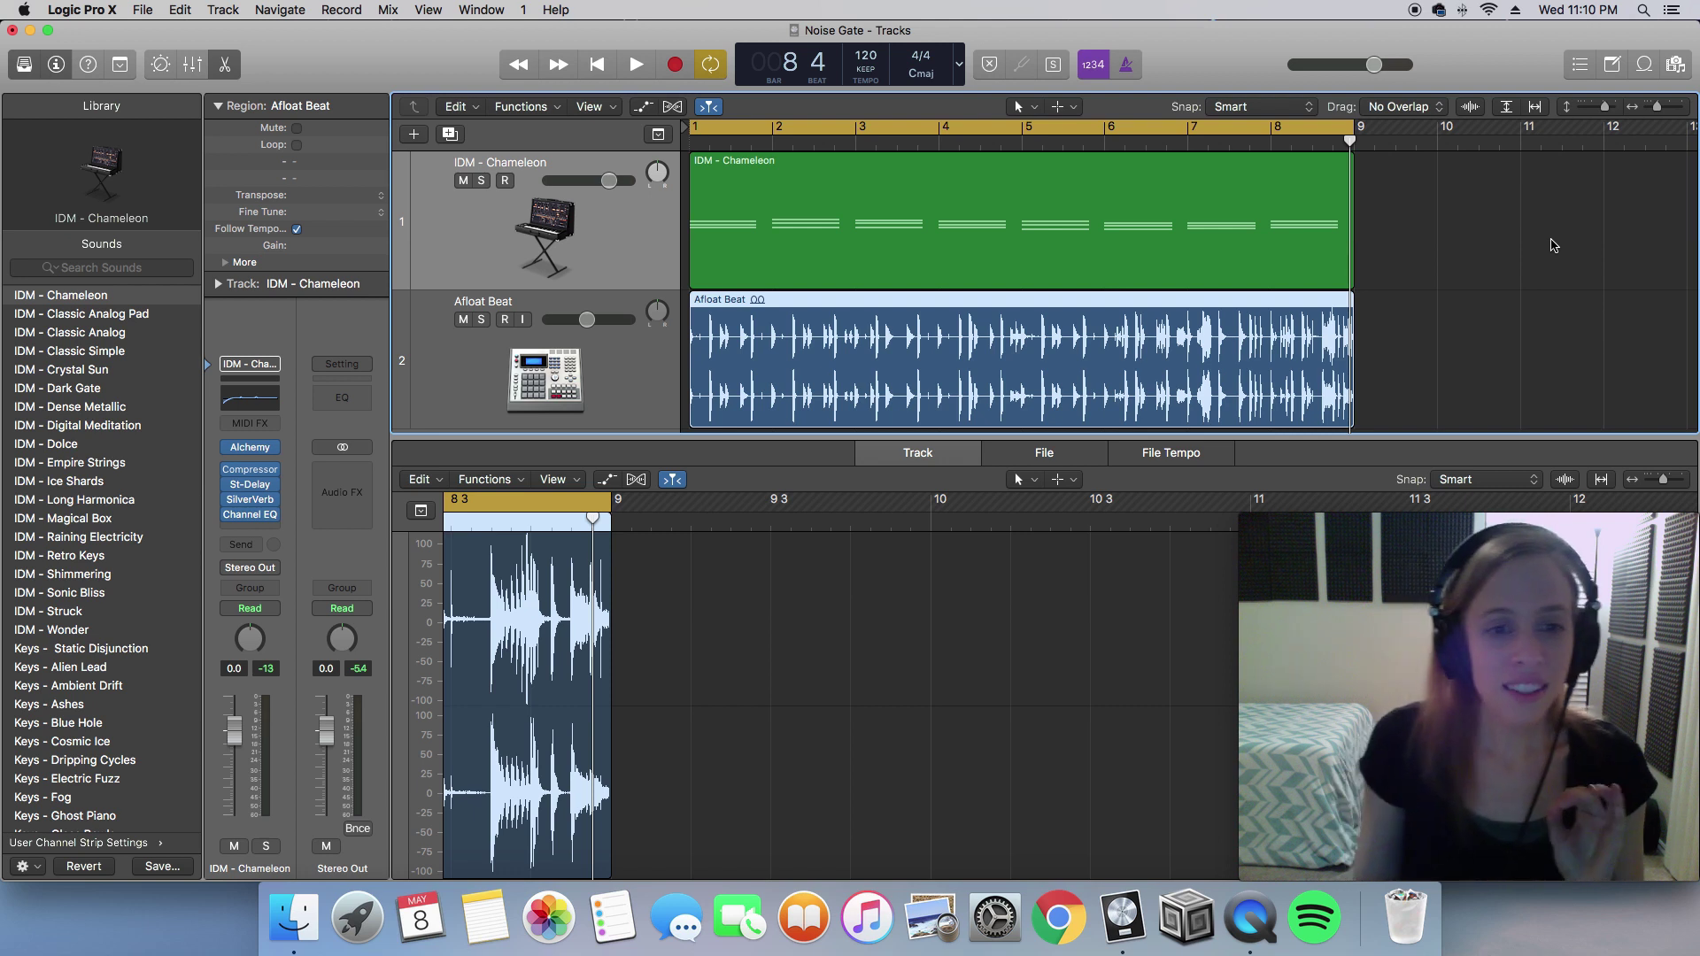
{"action": "left_click", "coordinate": [463, 320]}
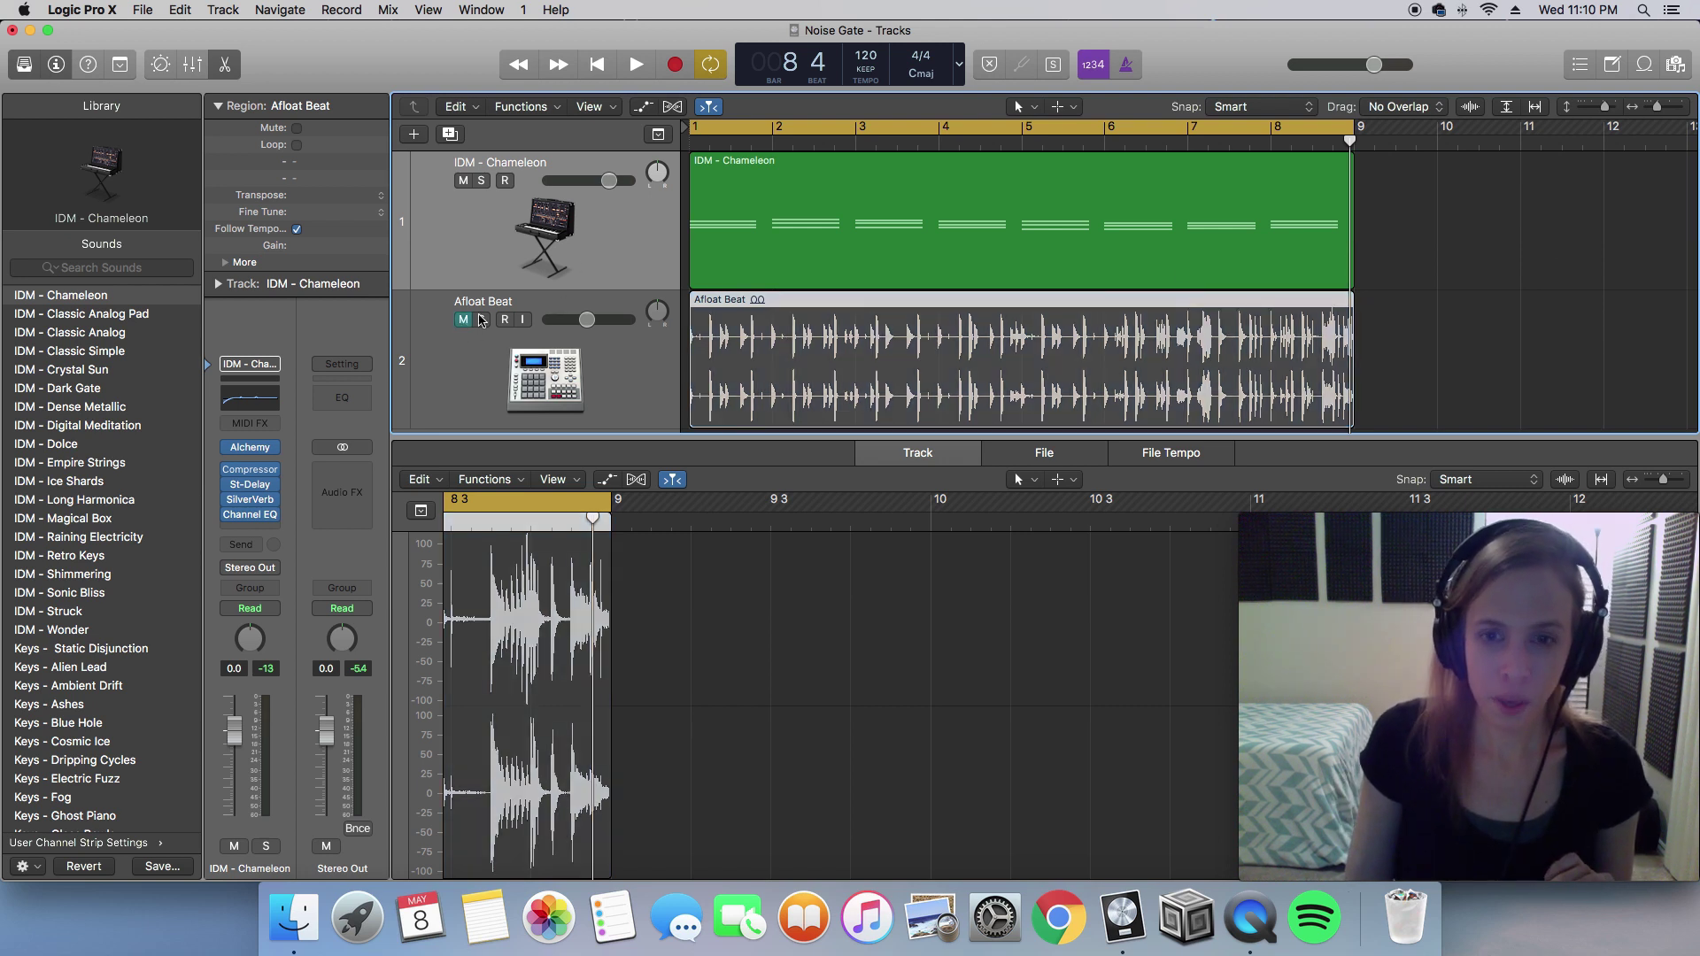
Insert a stereo Noise Gate after the Channel EQ on the IDM - Chameleon track and reposition its window
{"action": "left_click", "coordinate": [615, 260]}
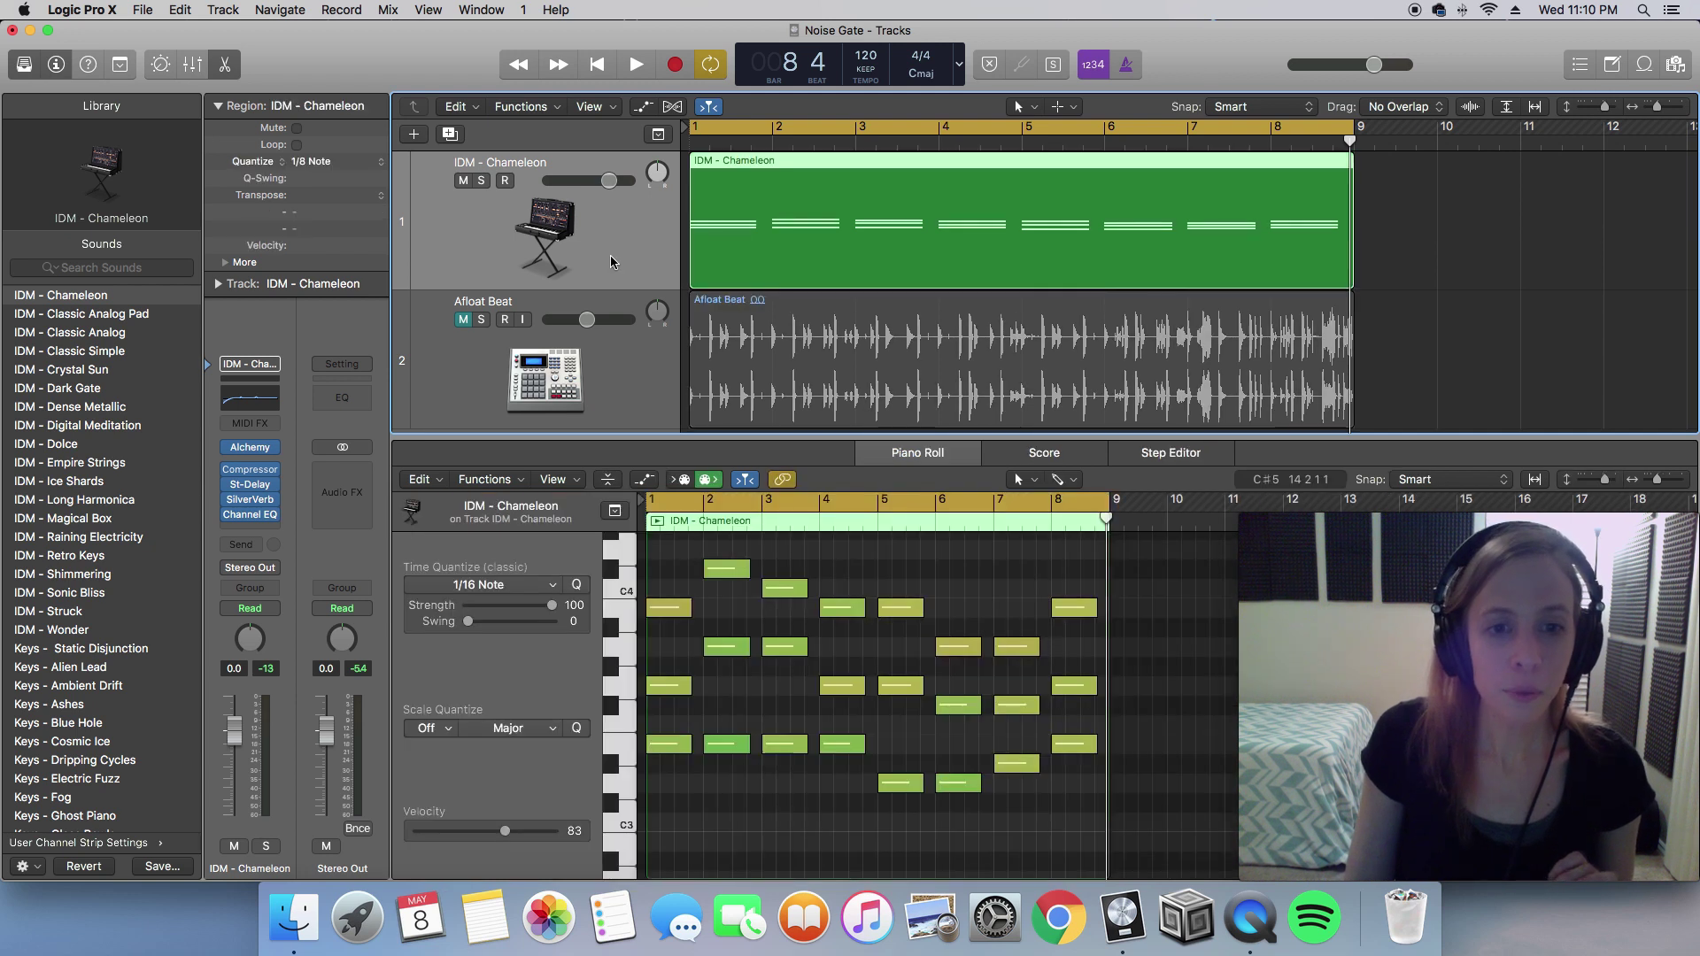
{"action": "left_click", "coordinate": [256, 528]}
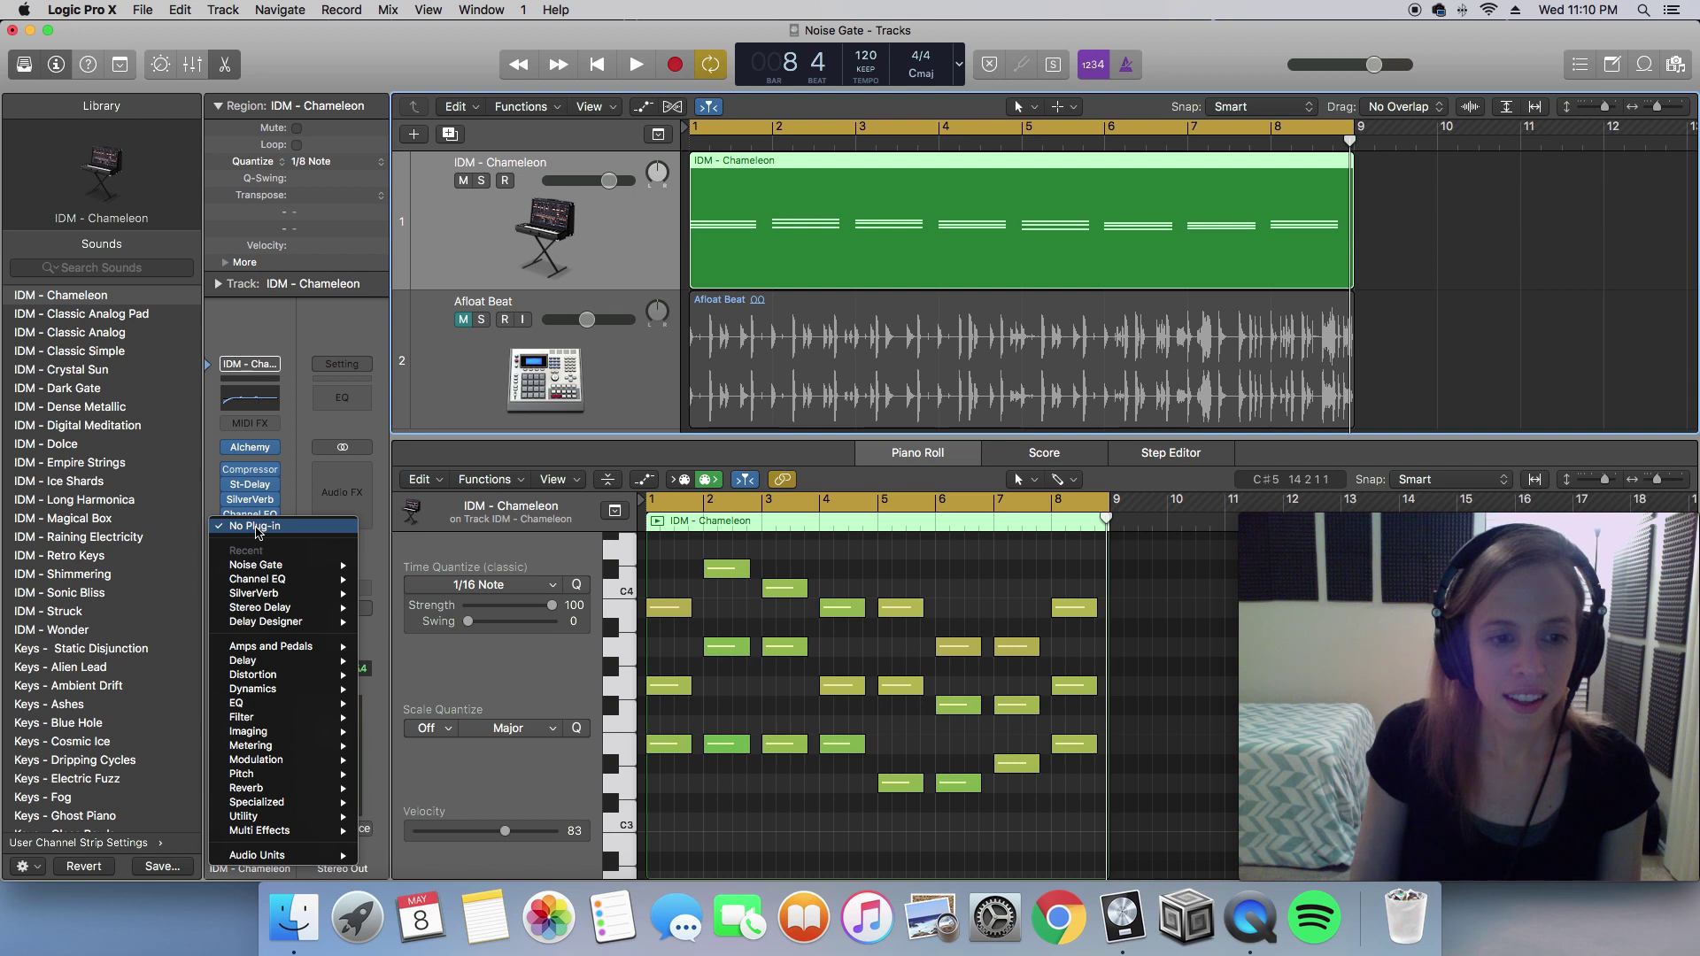
{"action": "mouse_move", "coordinate": [253, 567]}
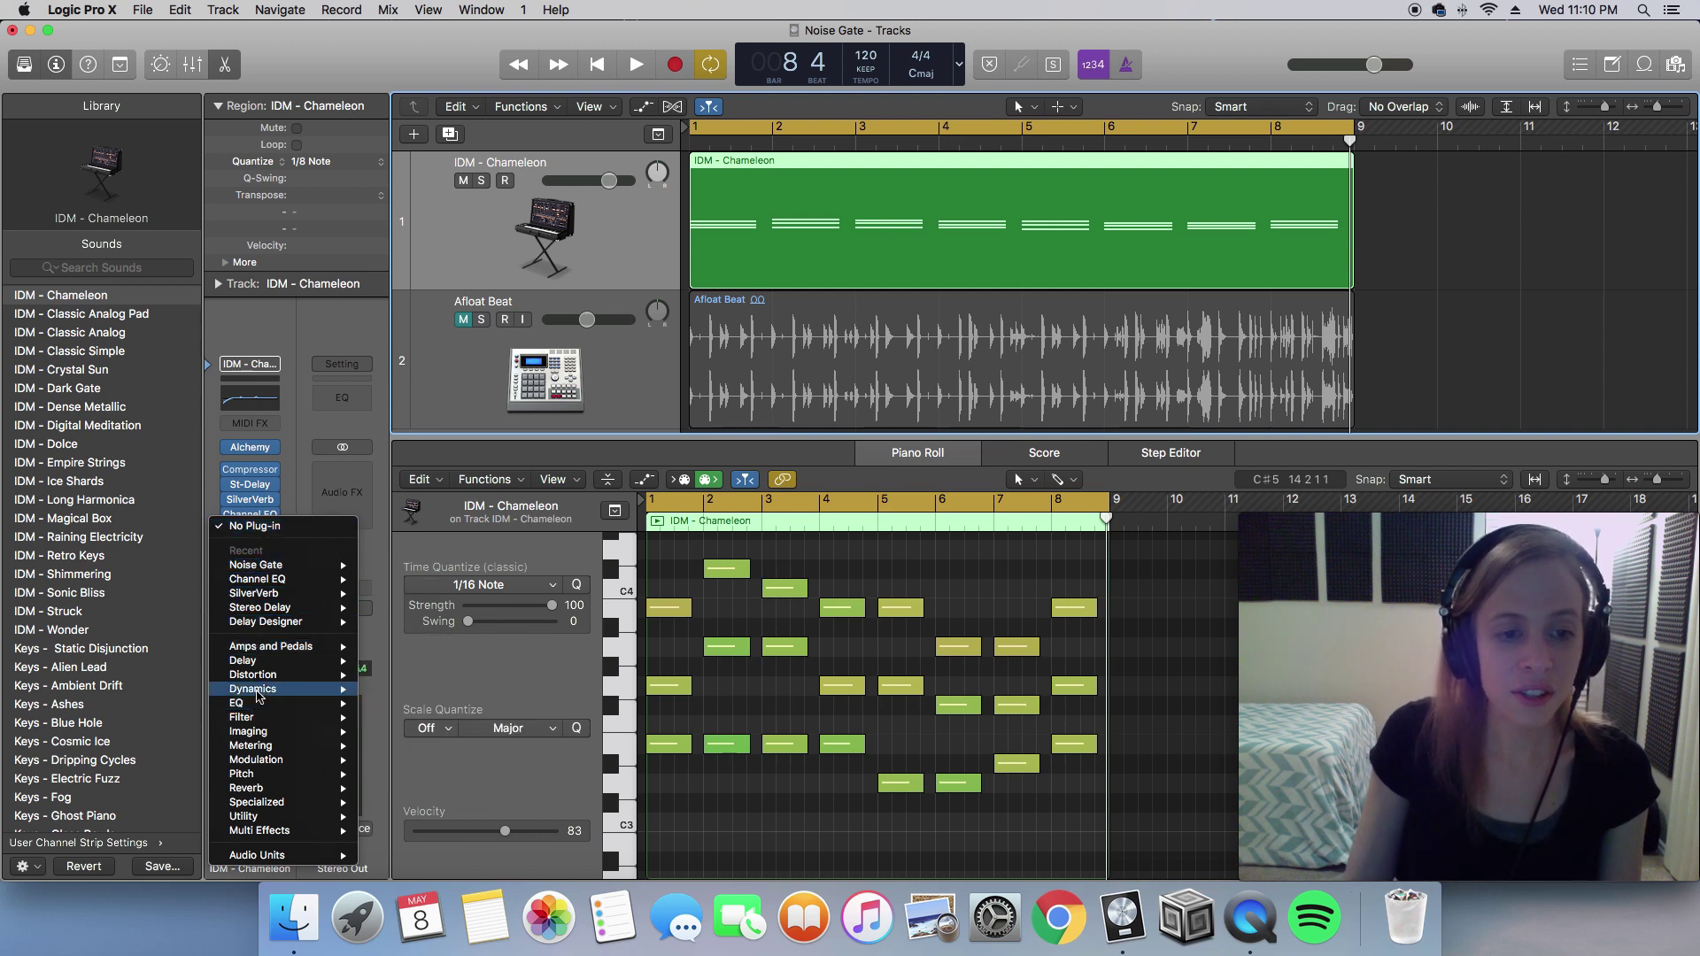
{"action": "mouse_move", "coordinate": [254, 689]}
{"action": "mouse_move", "coordinate": [436, 791]}
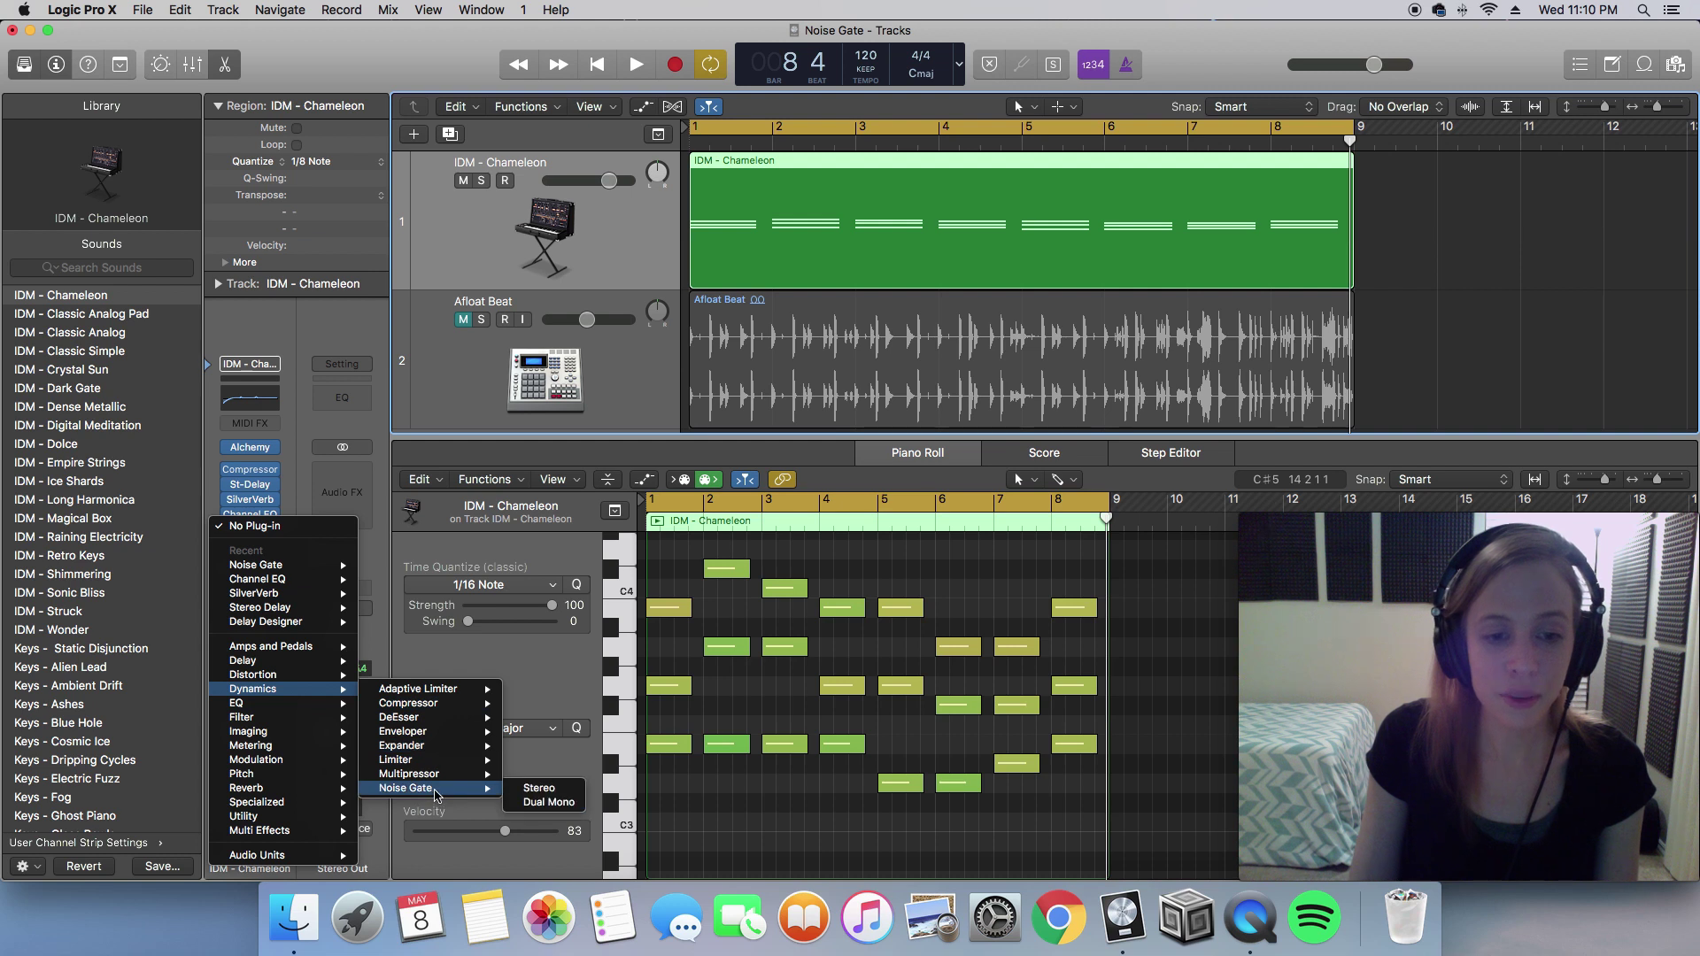
{"action": "left_click", "coordinate": [539, 790]}
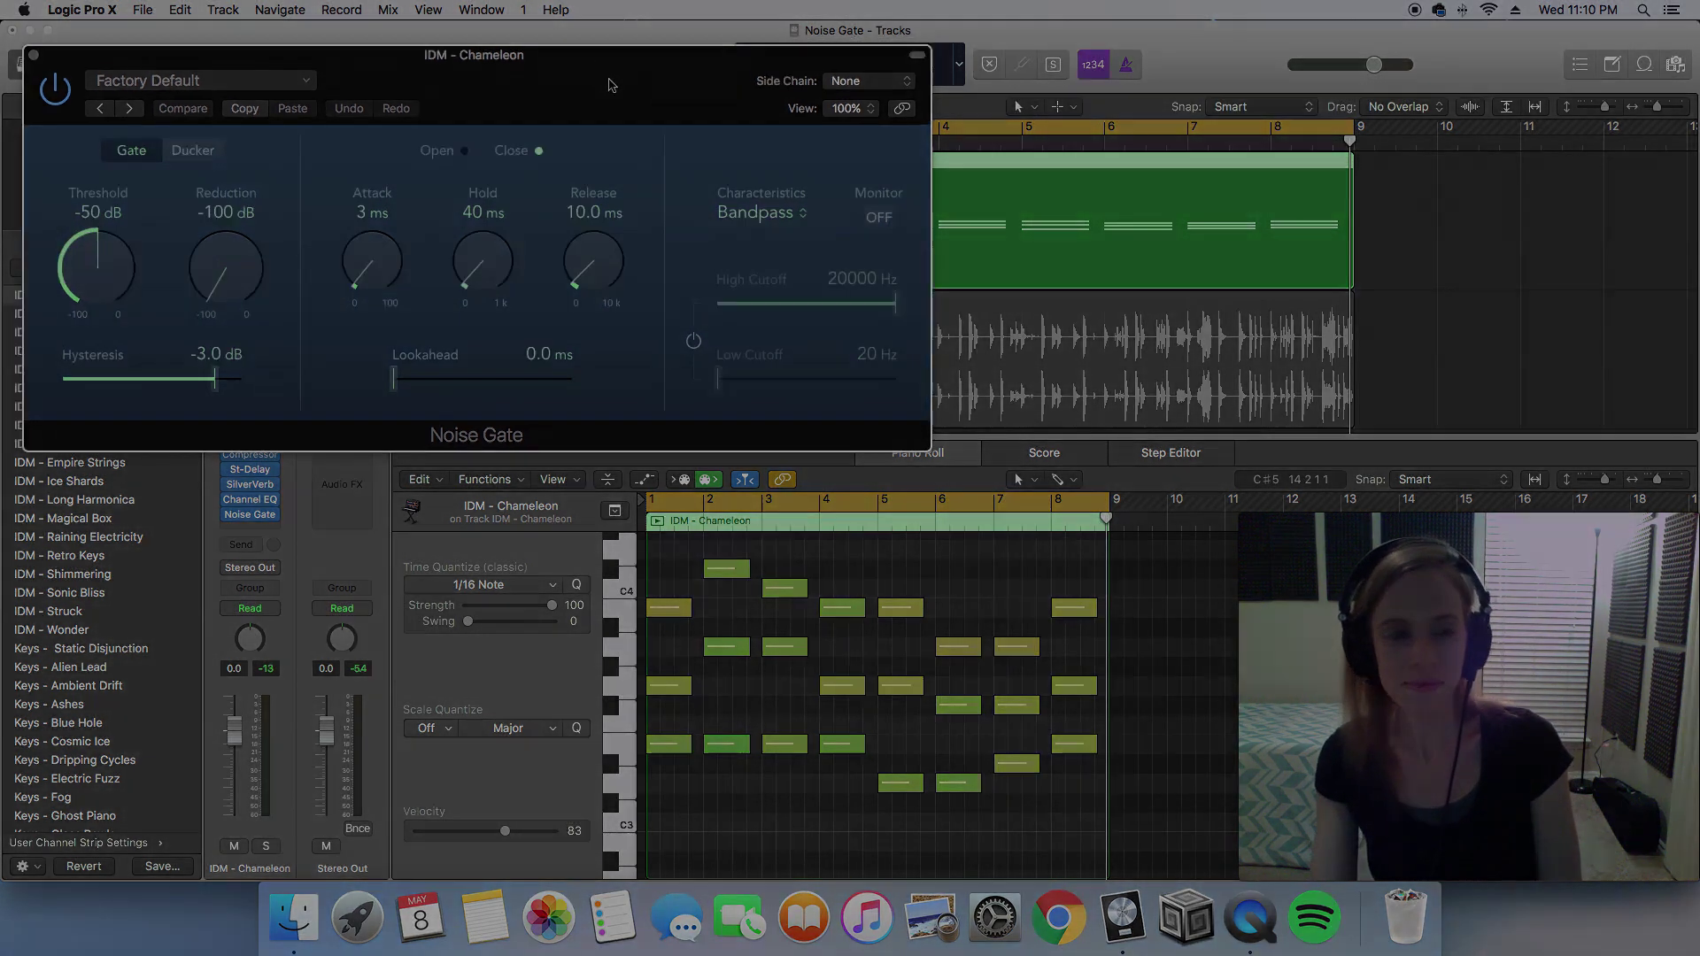
{"action": "left_click_drag", "start_coordinate": [608, 76], "coordinate": [765, 121]}
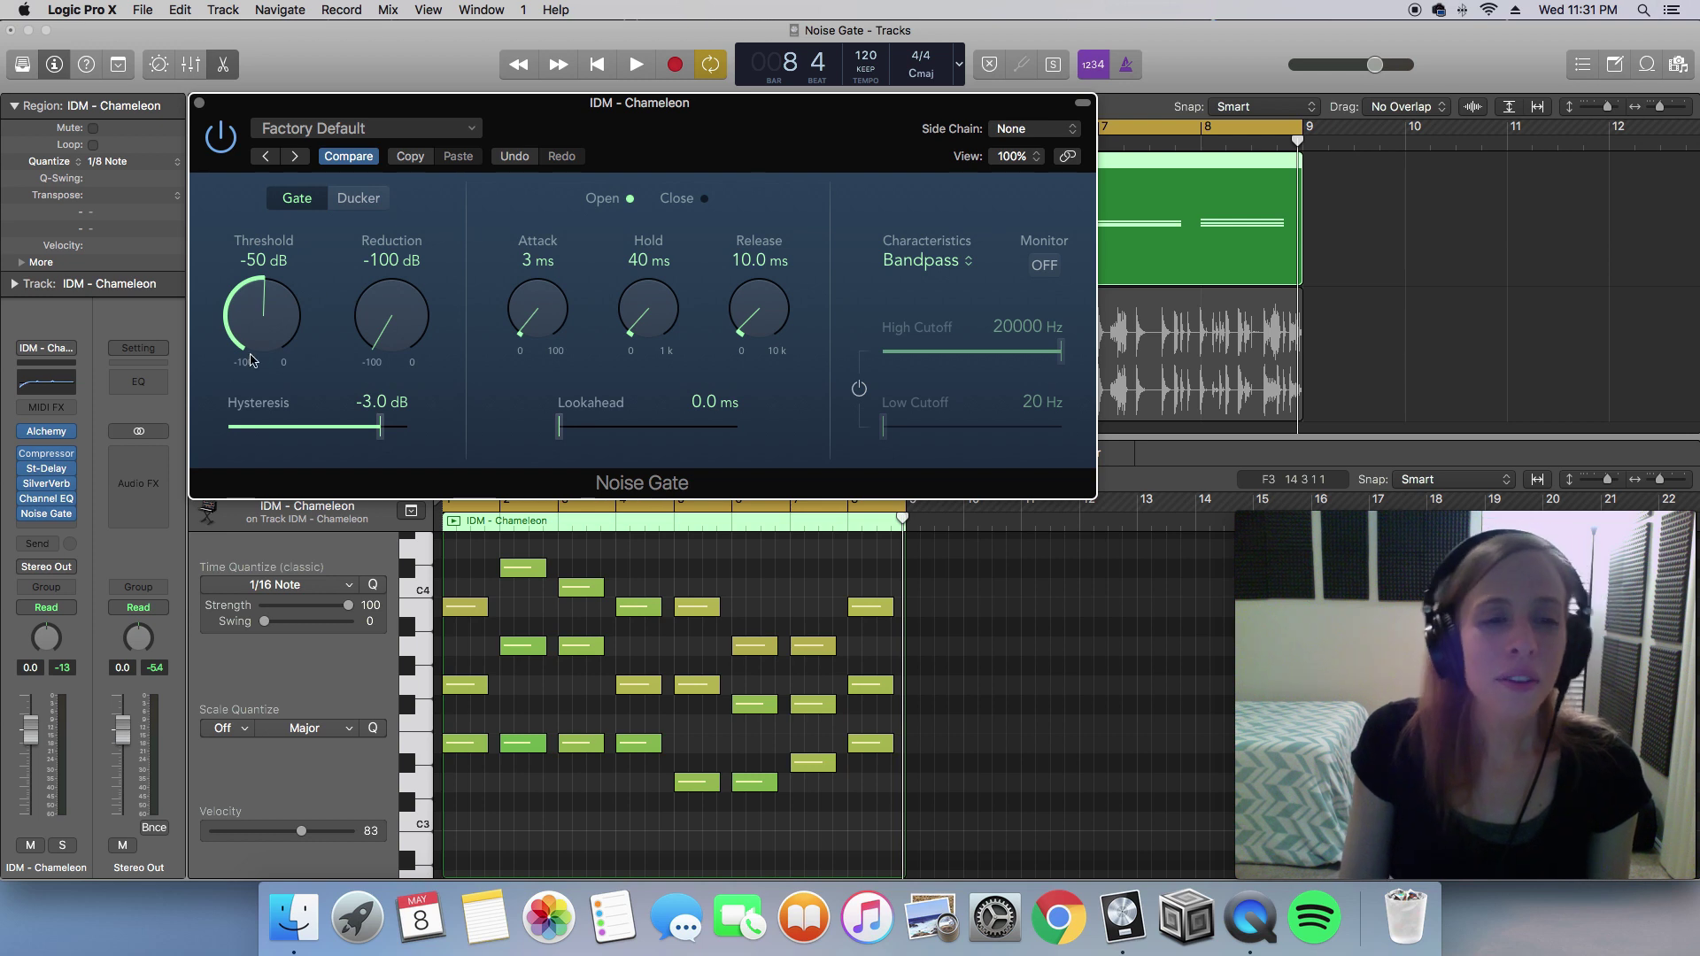
Try raising the Noise Gate threshold to 0 dB and lowering it to -18 dB
{"action": "left_click_drag", "start_coordinate": [250, 359], "coordinate": [255, 215]}
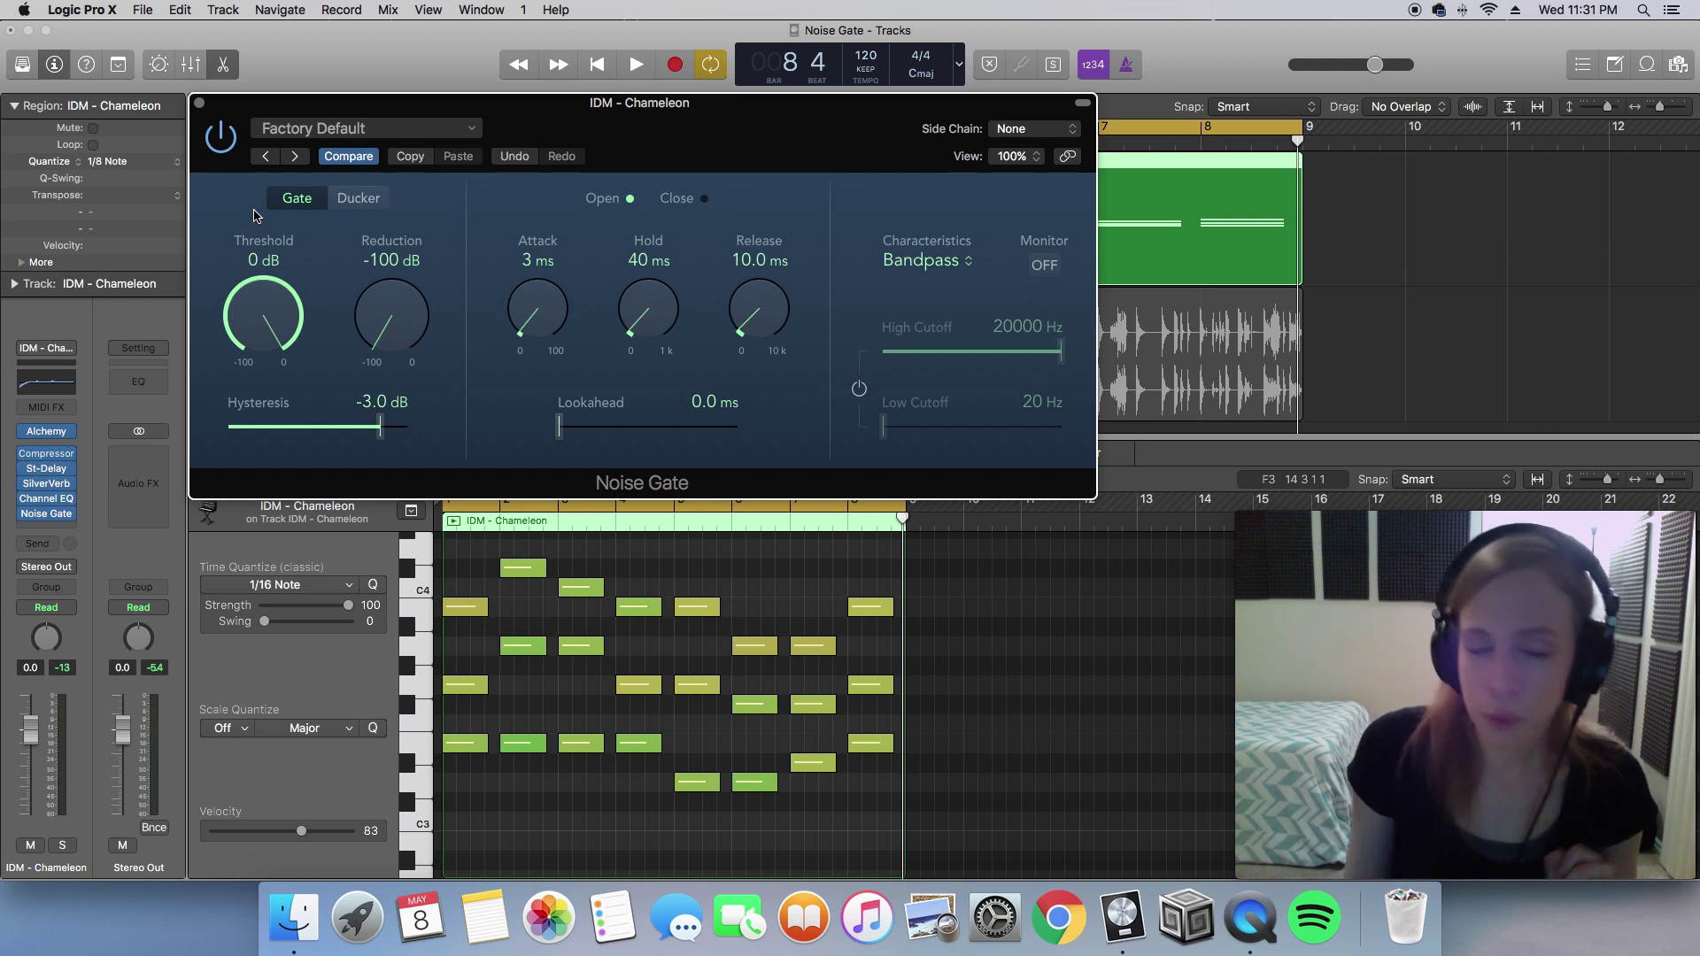
{"action": "mouse_move", "coordinate": [251, 317]}
{"action": "left_mouse_down"}
{"action": "mouse_move", "coordinate": [241, 368]}
{"action": "mouse_move", "coordinate": [274, 320]}
{"action": "left_mouse_up"}
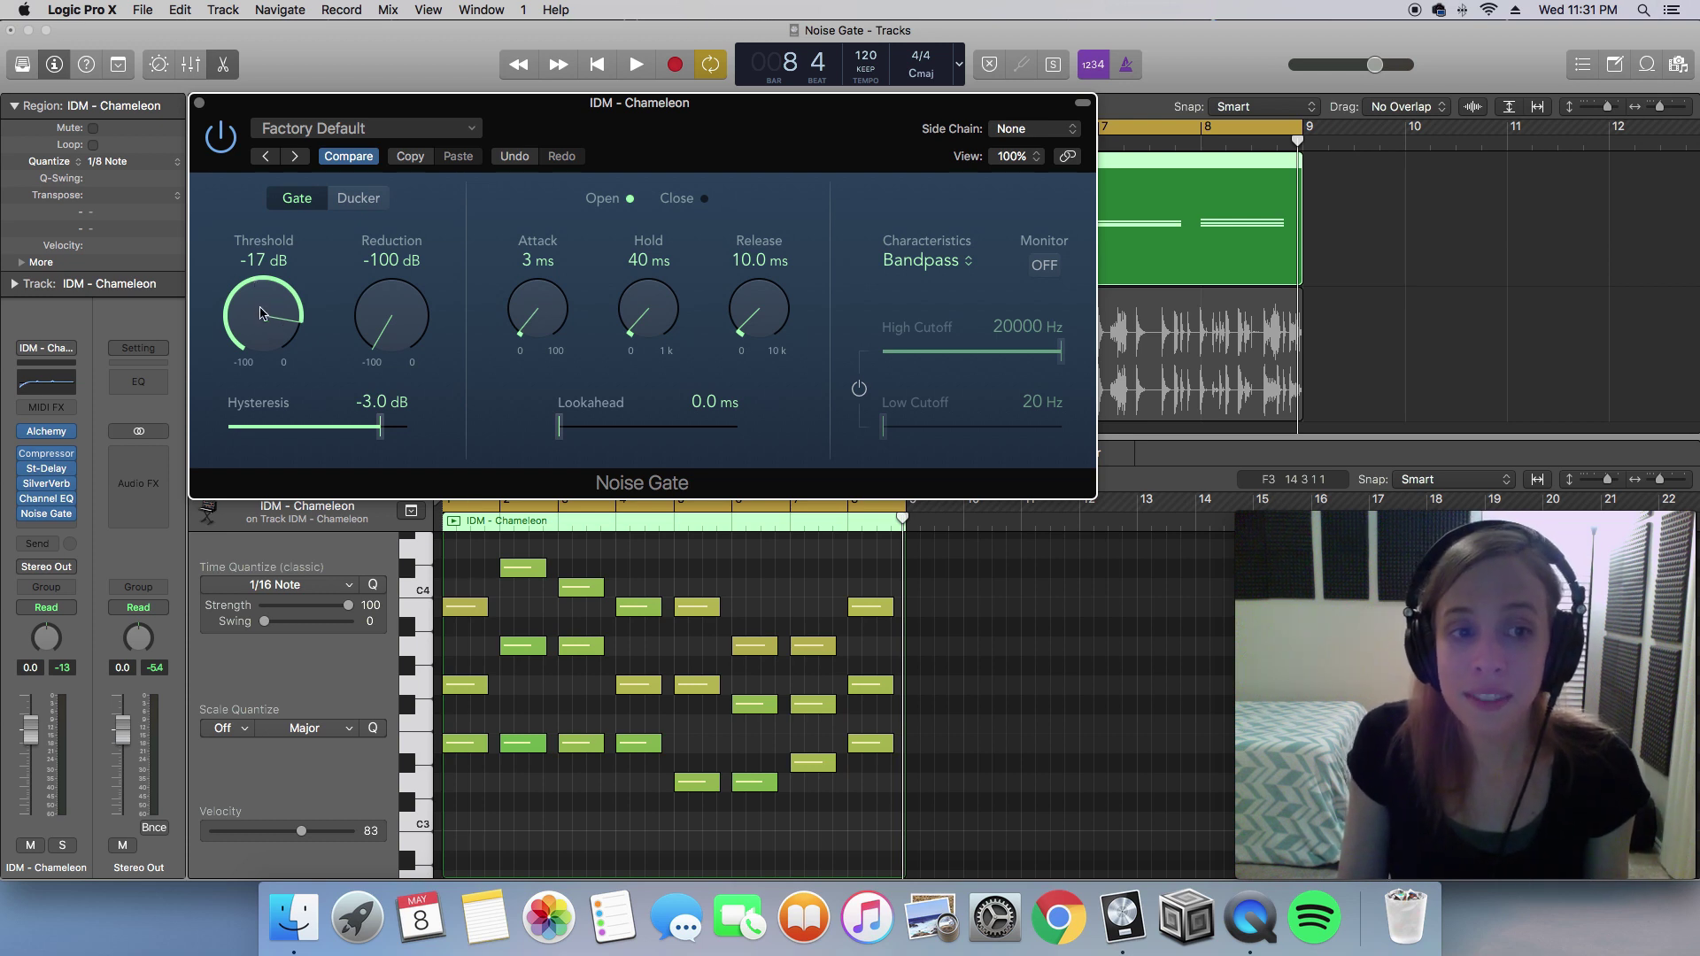
{"action": "left_click_drag", "start_coordinate": [261, 311], "coordinate": [261, 315]}
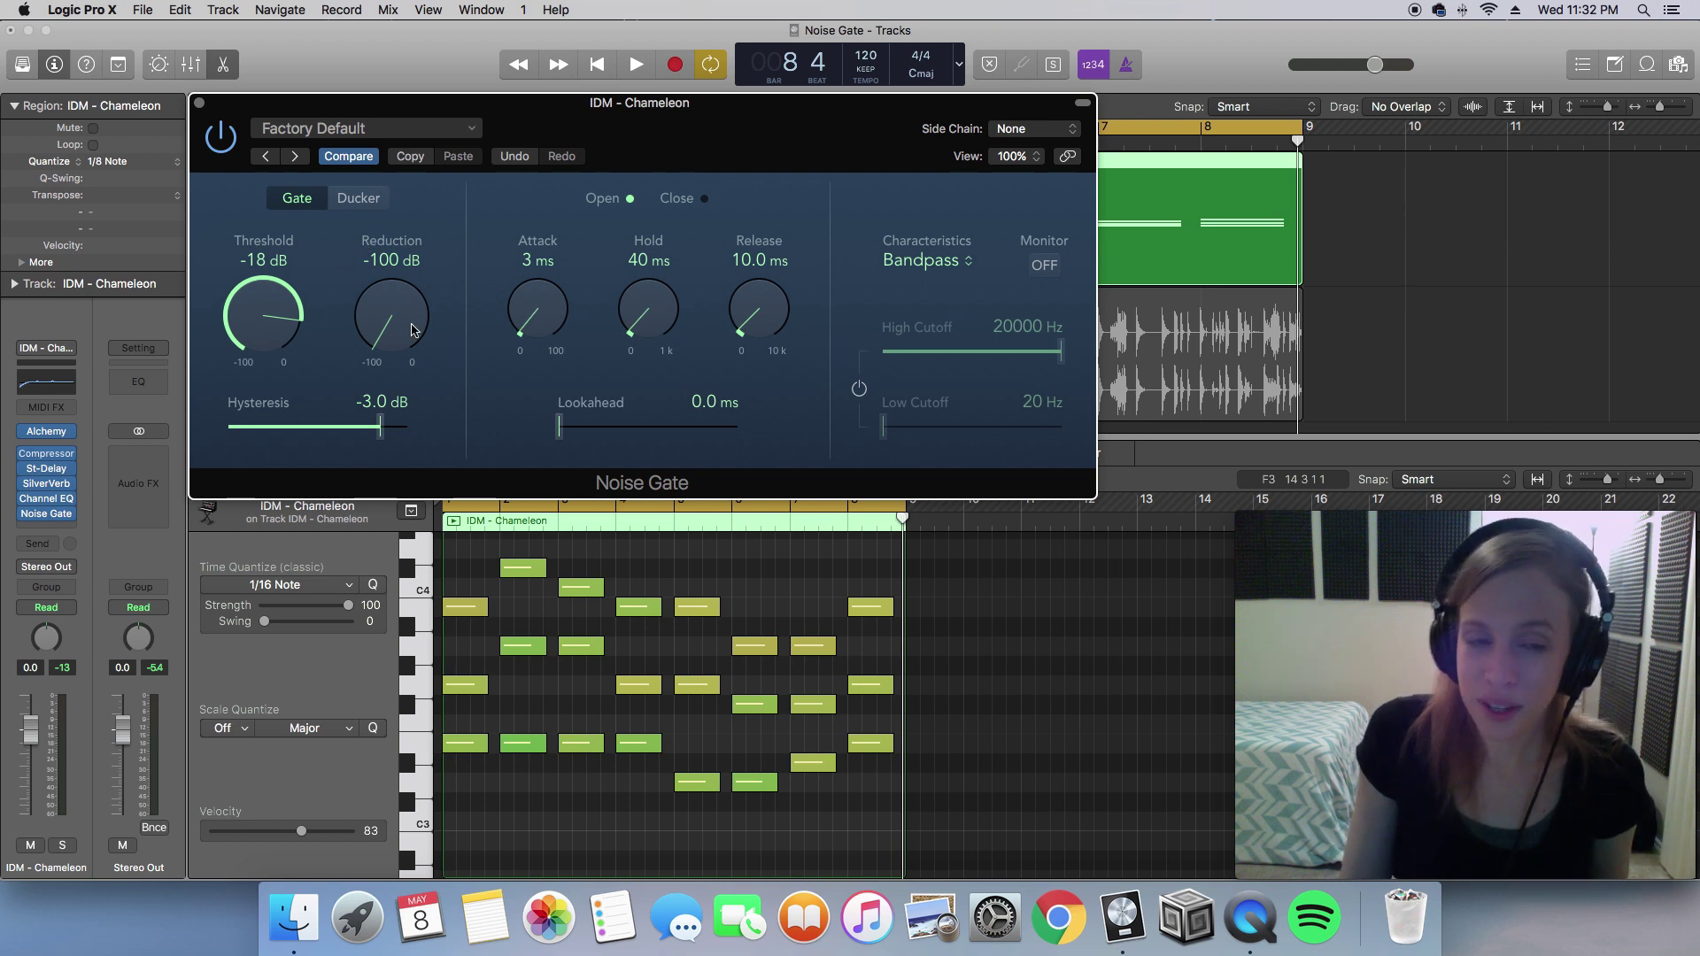
Try a reduction of -8 dB, and restore the reduction to -100 dB and the threshold to -50 dB
{"action": "left_click_drag", "start_coordinate": [412, 335], "coordinate": [461, 142]}
{"action": "left_click_drag", "start_coordinate": [387, 326], "coordinate": [391, 268]}
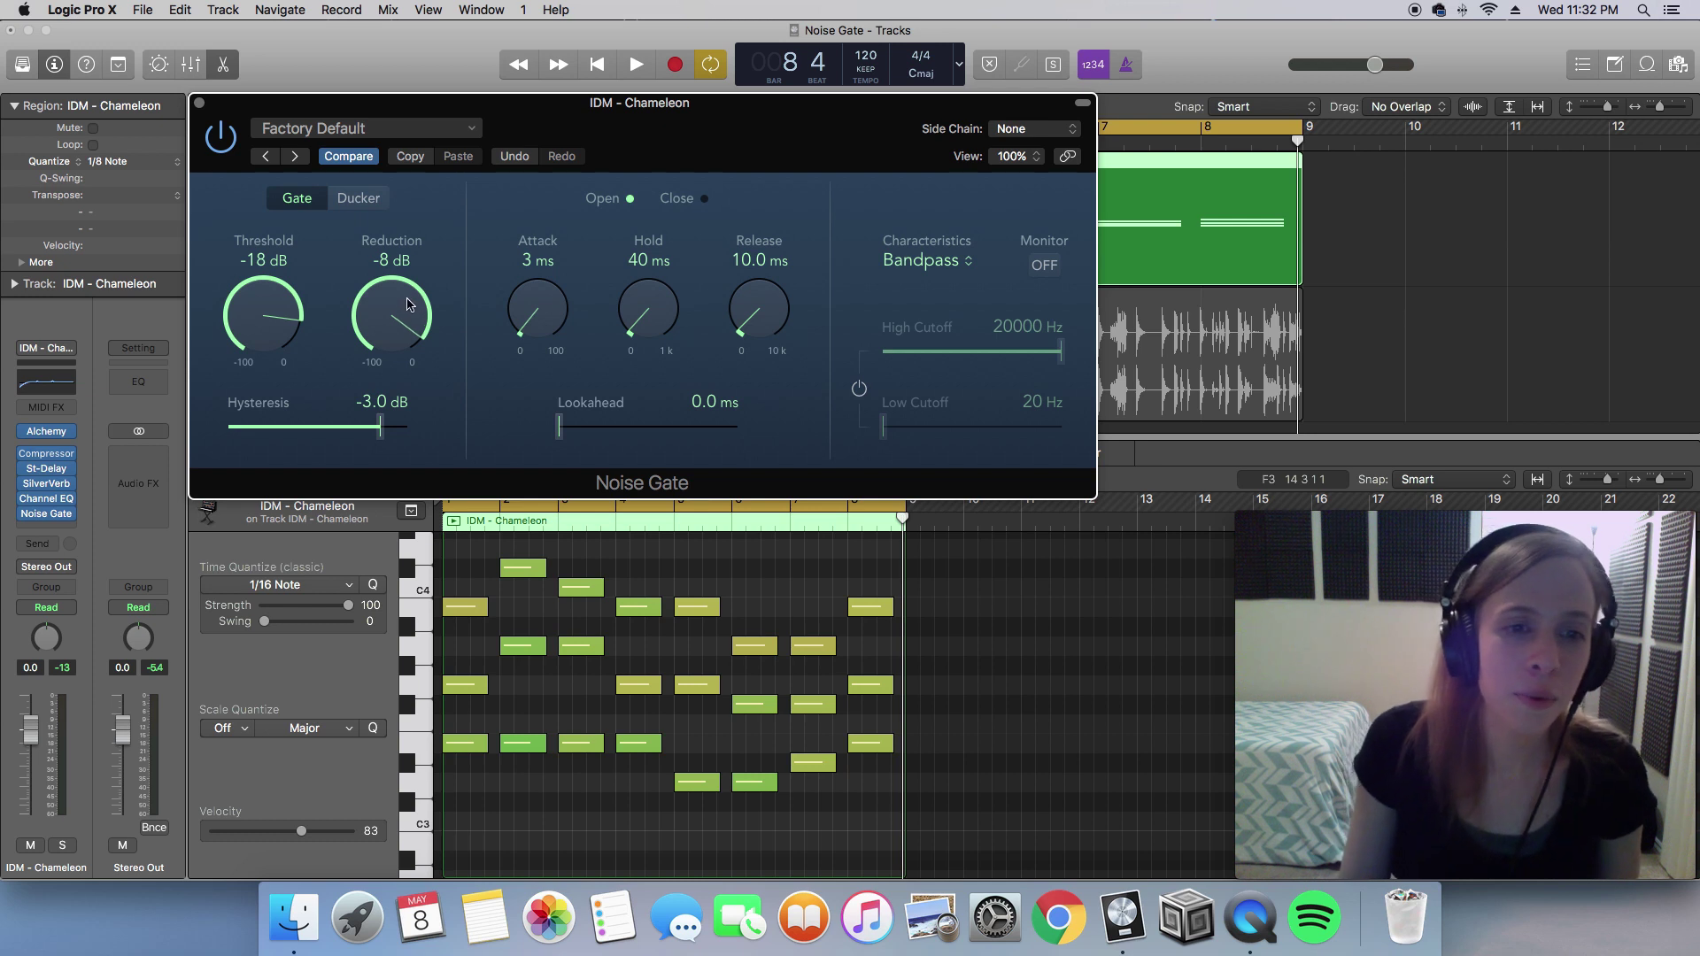
{"action": "left_click_drag", "start_coordinate": [409, 305], "coordinate": [396, 566]}
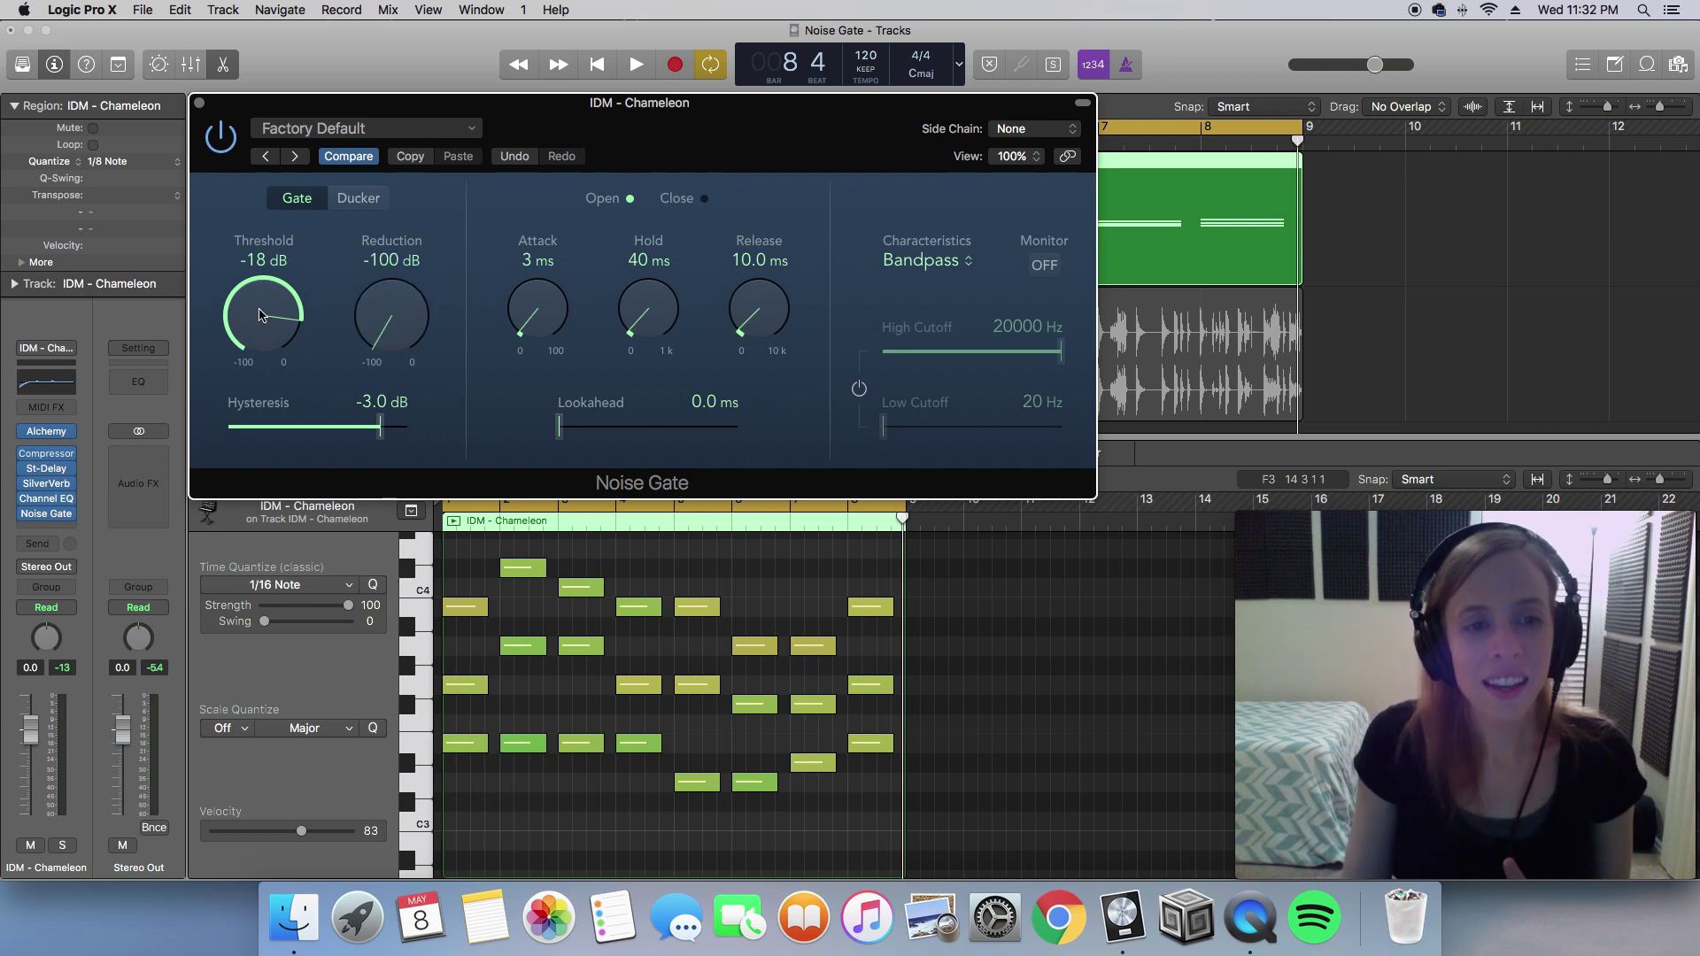
{"action": "left_click_drag", "start_coordinate": [260, 314], "coordinate": [258, 401]}
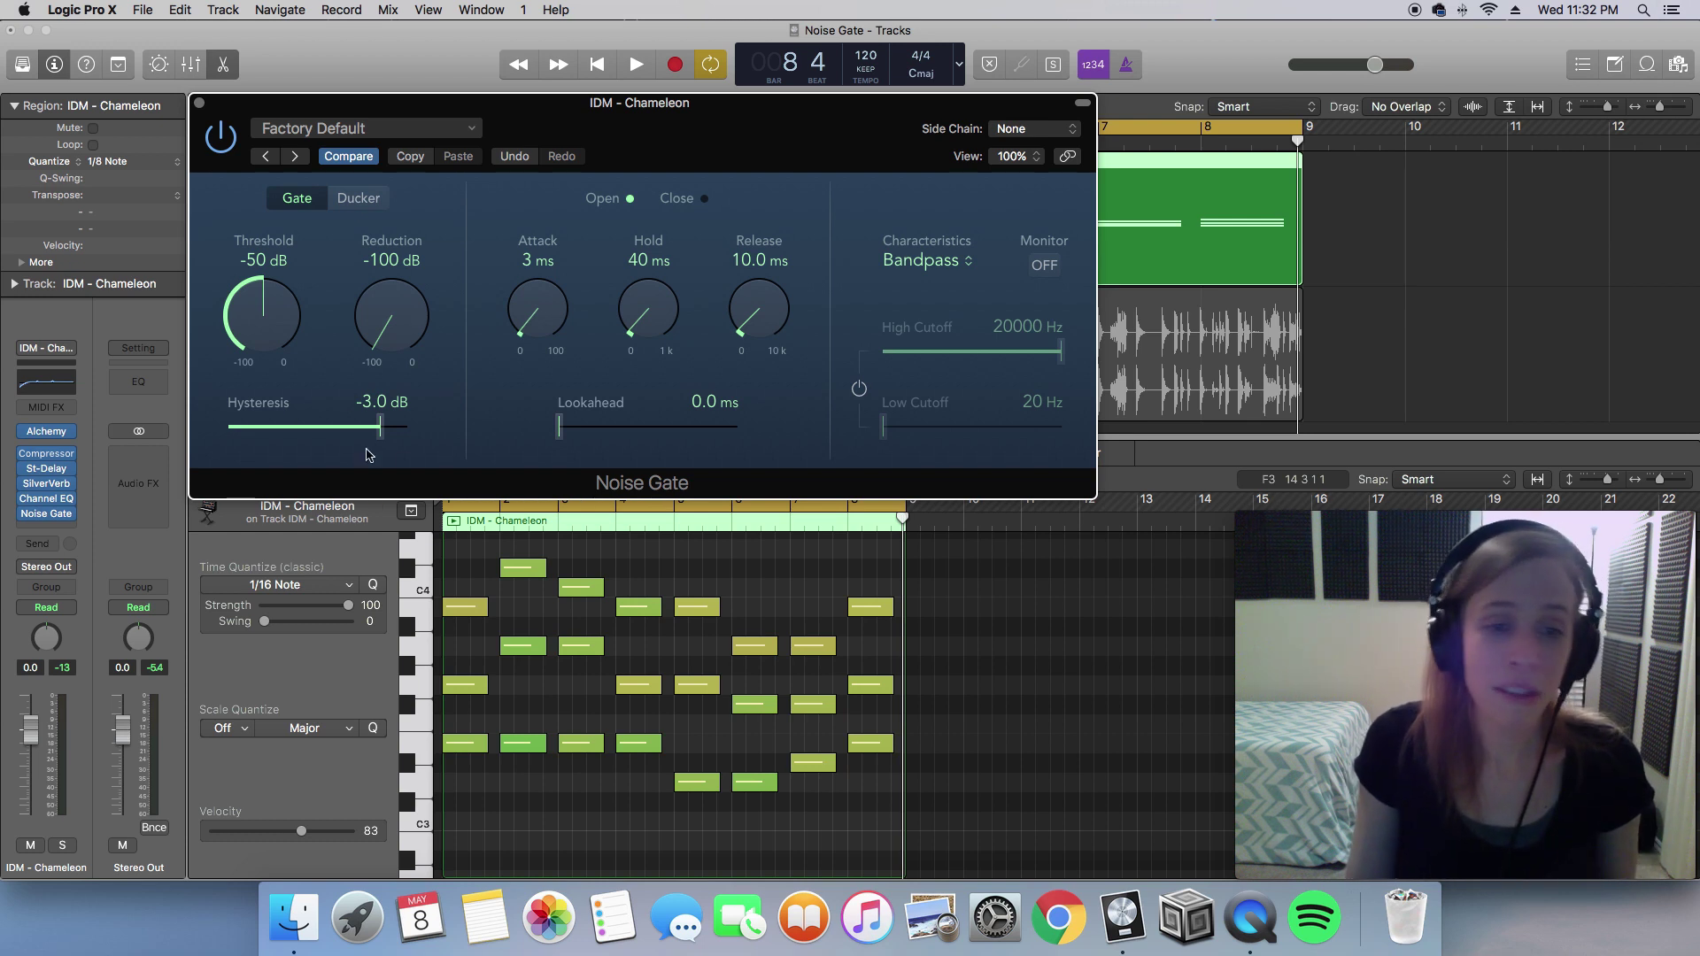
Set the Noise Gate's hysteresis to 0.0 dB and its hold to 100 ms, keeping the attack at 3 ms
{"action": "left_click", "coordinate": [413, 437]}
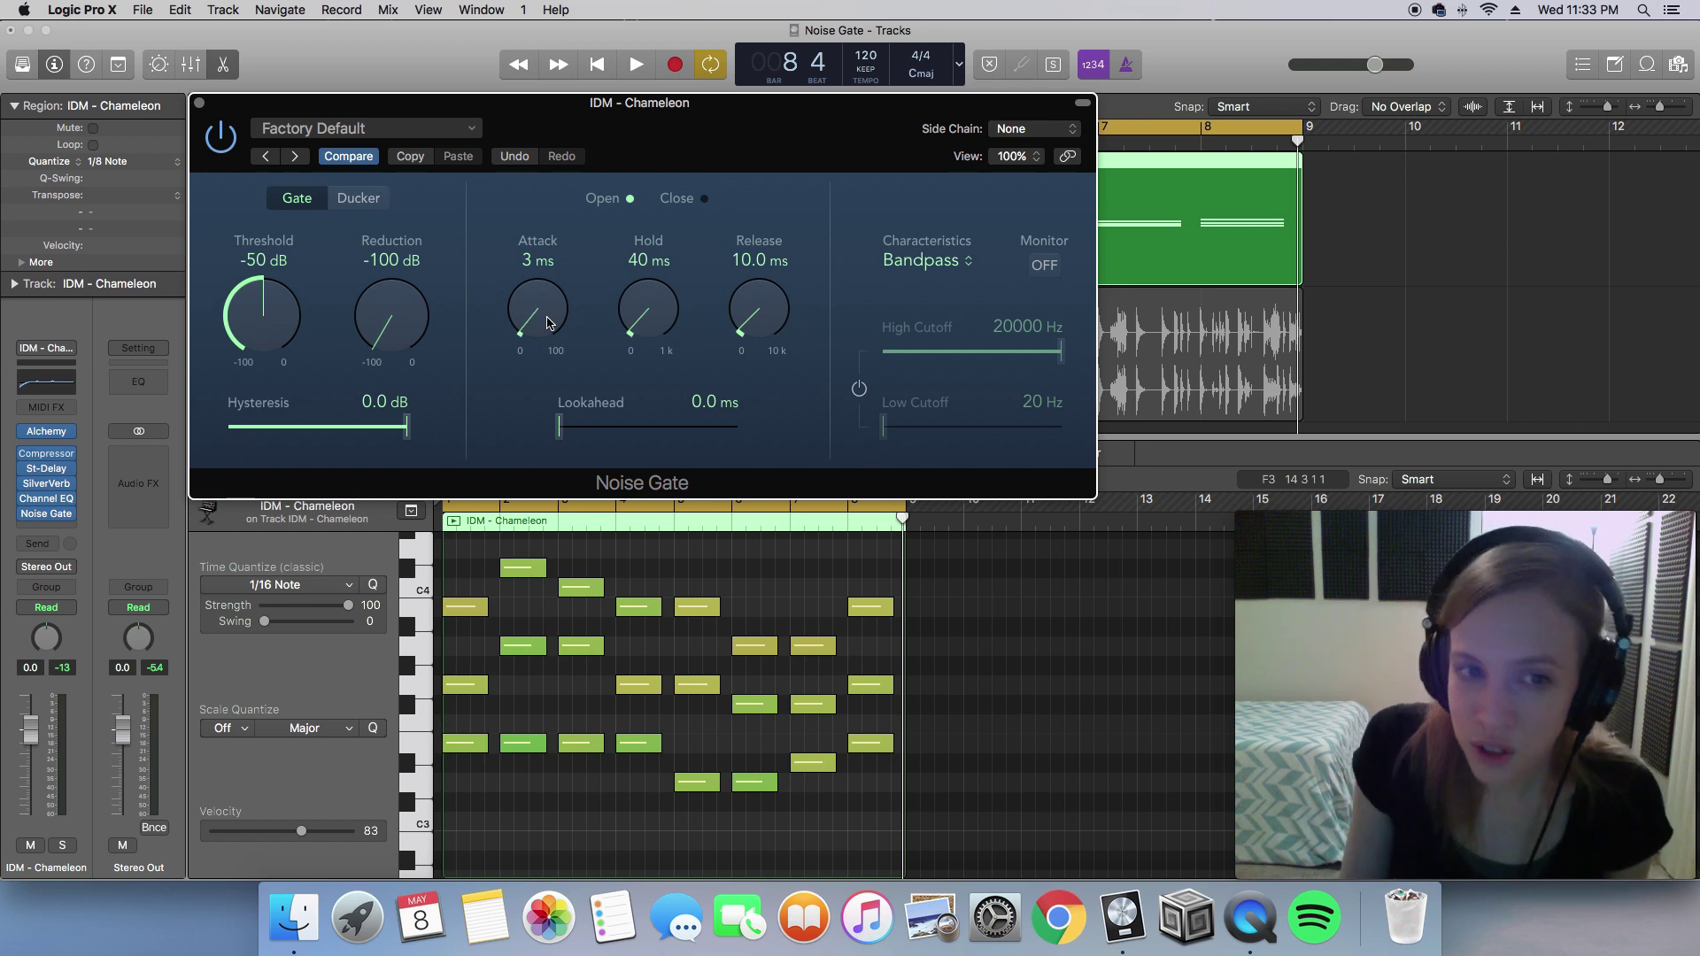
{"action": "mouse_move", "coordinate": [547, 319]}
{"action": "left_mouse_down"}
{"action": "mouse_move", "coordinate": [548, 271]}
{"action": "mouse_move", "coordinate": [546, 317]}
{"action": "left_mouse_up"}
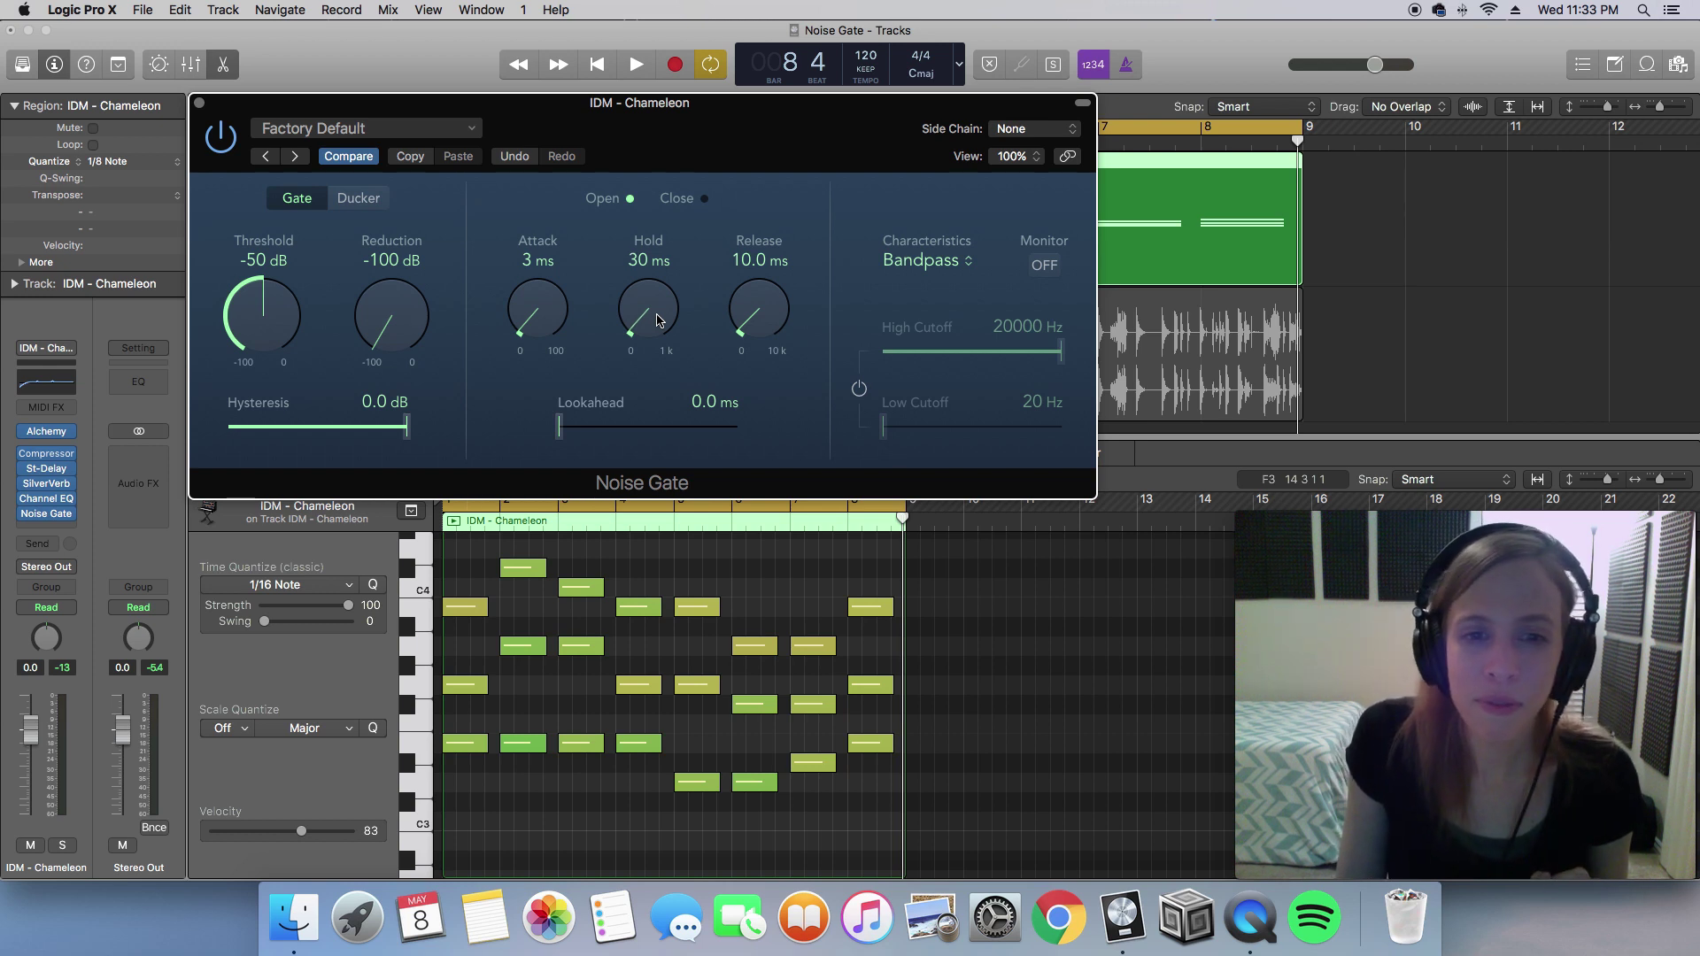
{"action": "left_click_drag", "start_coordinate": [658, 321], "coordinate": [655, 303]}
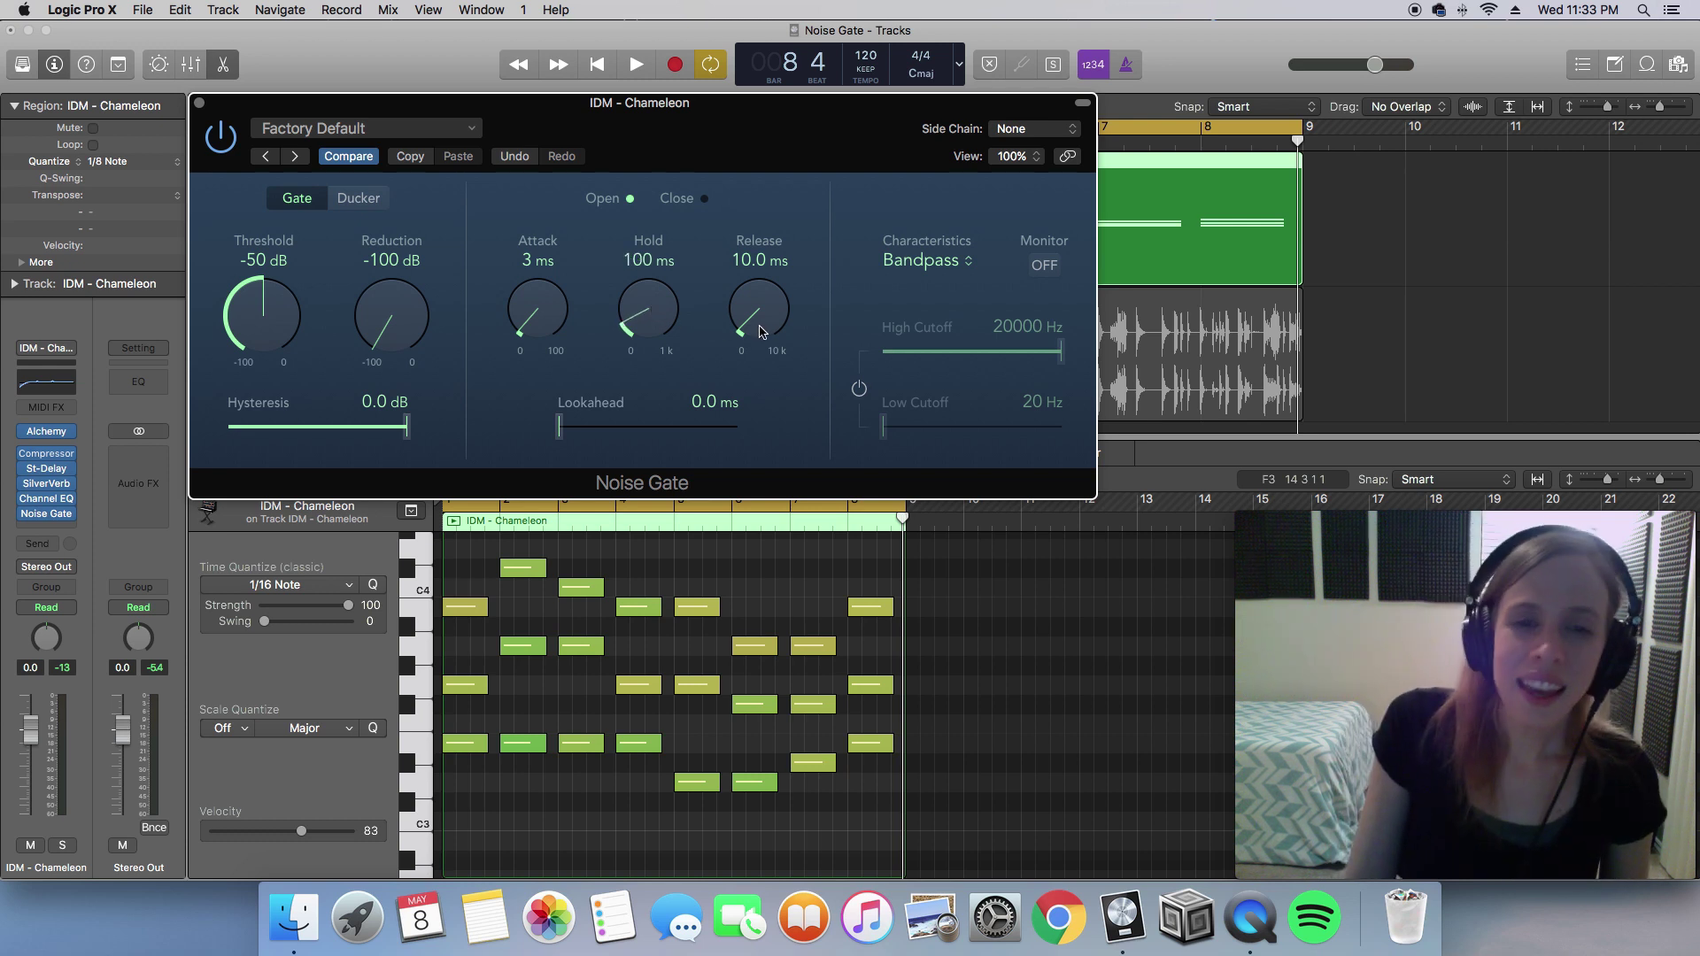
Set the Noise Gate's hold to 40 ms and release to 21.0 ms, and choose Afloat Beat (Audio 1) as its side chain
{"action": "left_click_drag", "start_coordinate": [759, 332], "coordinate": [755, 321]}
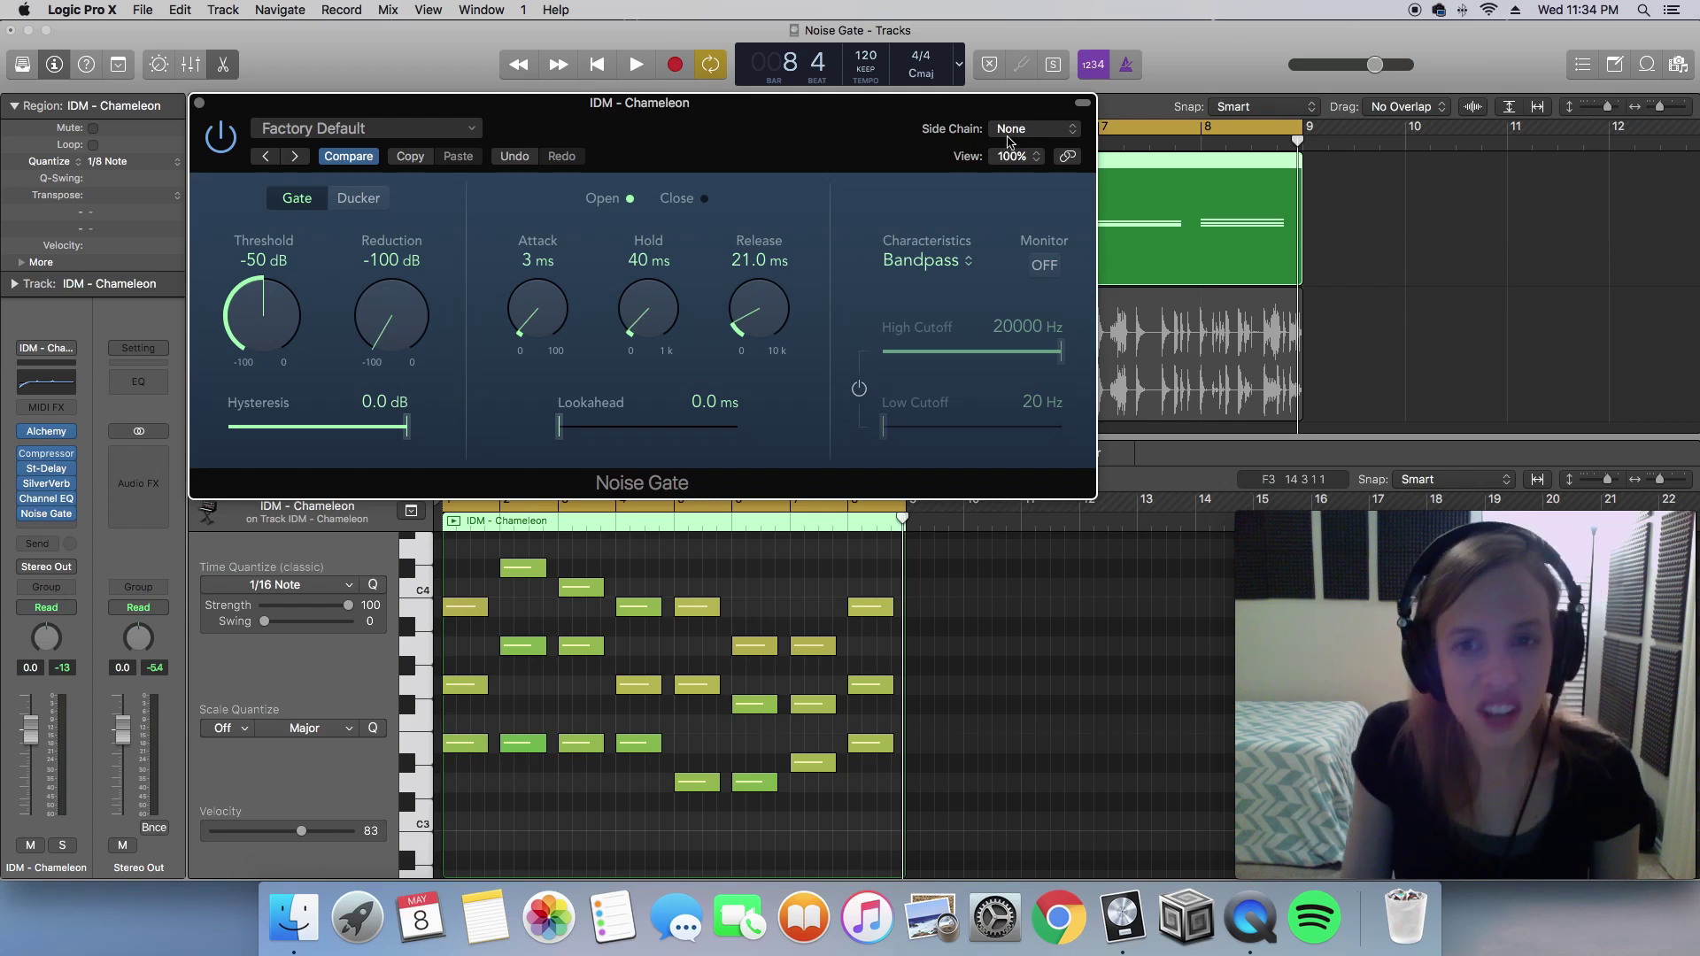
{"action": "left_click", "coordinate": [1008, 132]}
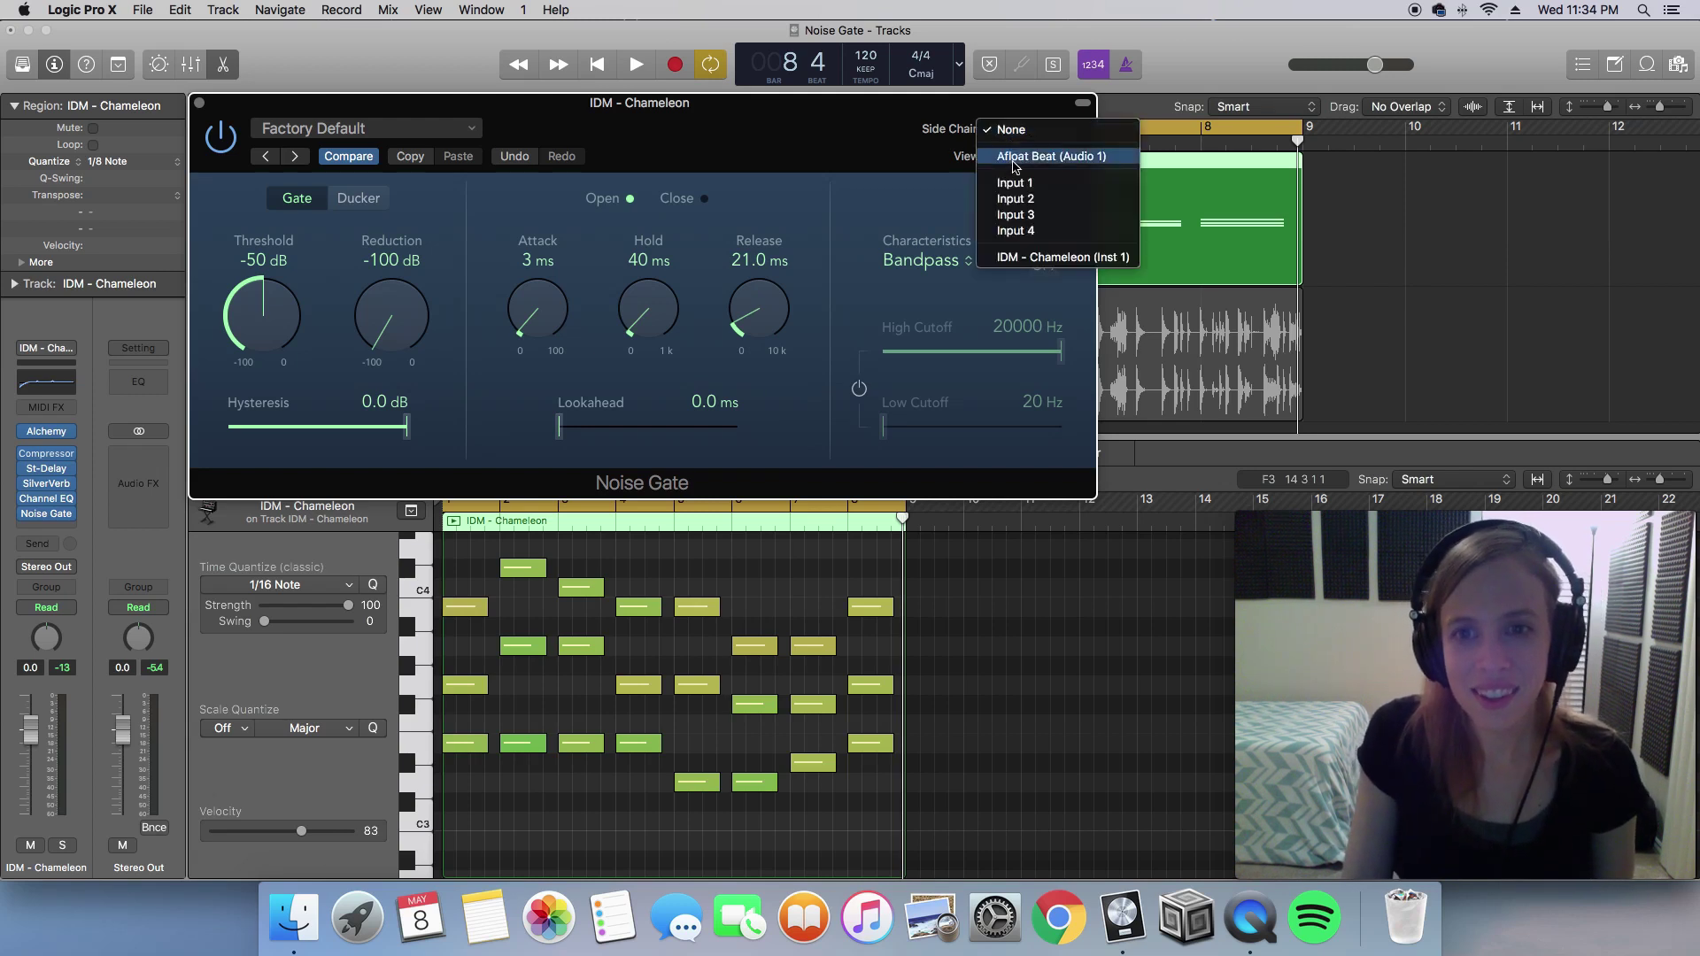
{"action": "left_click", "coordinate": [1016, 157]}
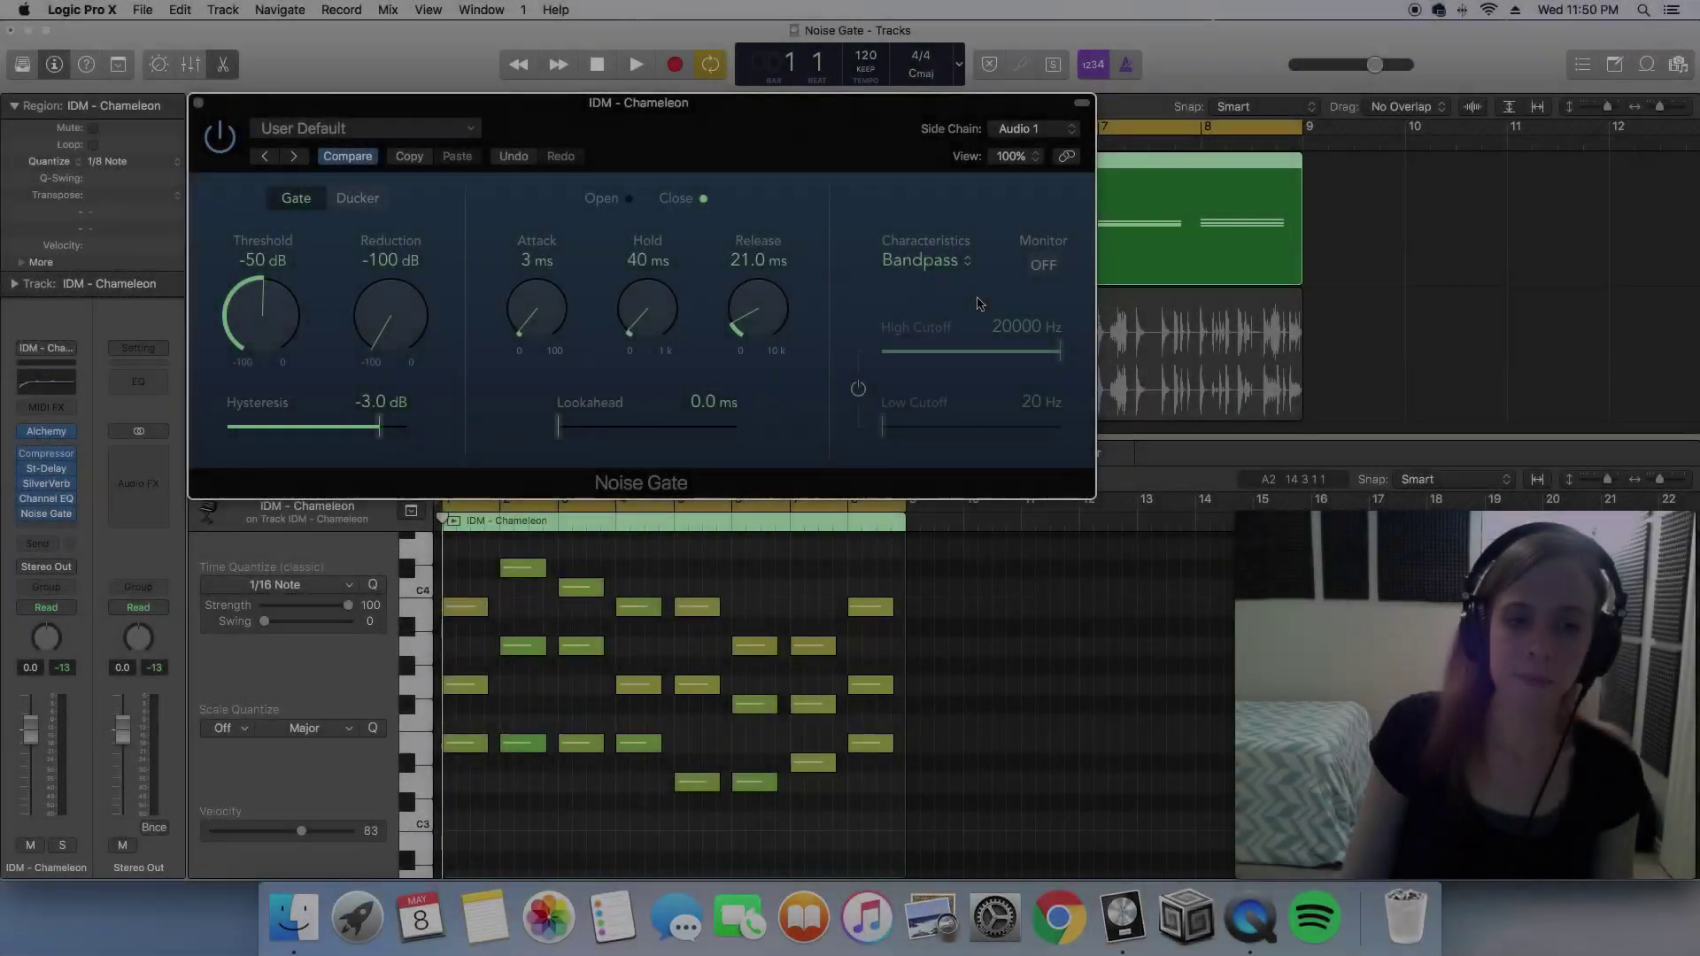
Play the loop and try a Noise Gate threshold of -15 dB with an attack of 25 ms
{"action": "key", "text": "space"}
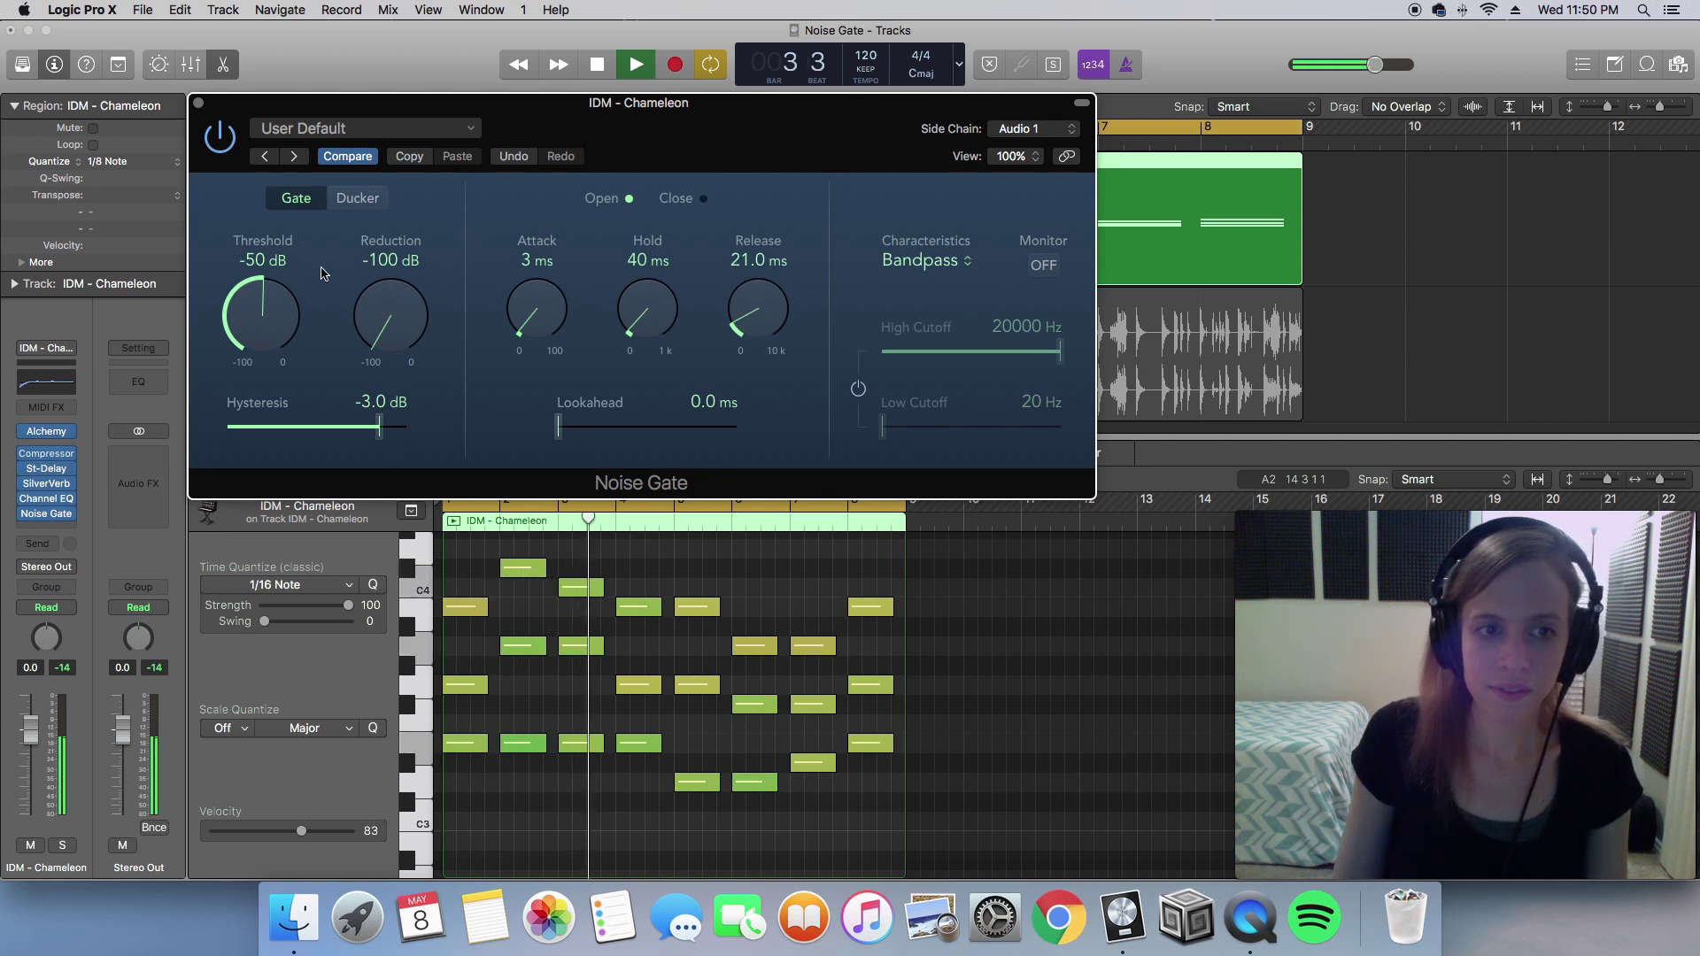
{"action": "left_click_drag", "start_coordinate": [252, 341], "coordinate": [311, 258]}
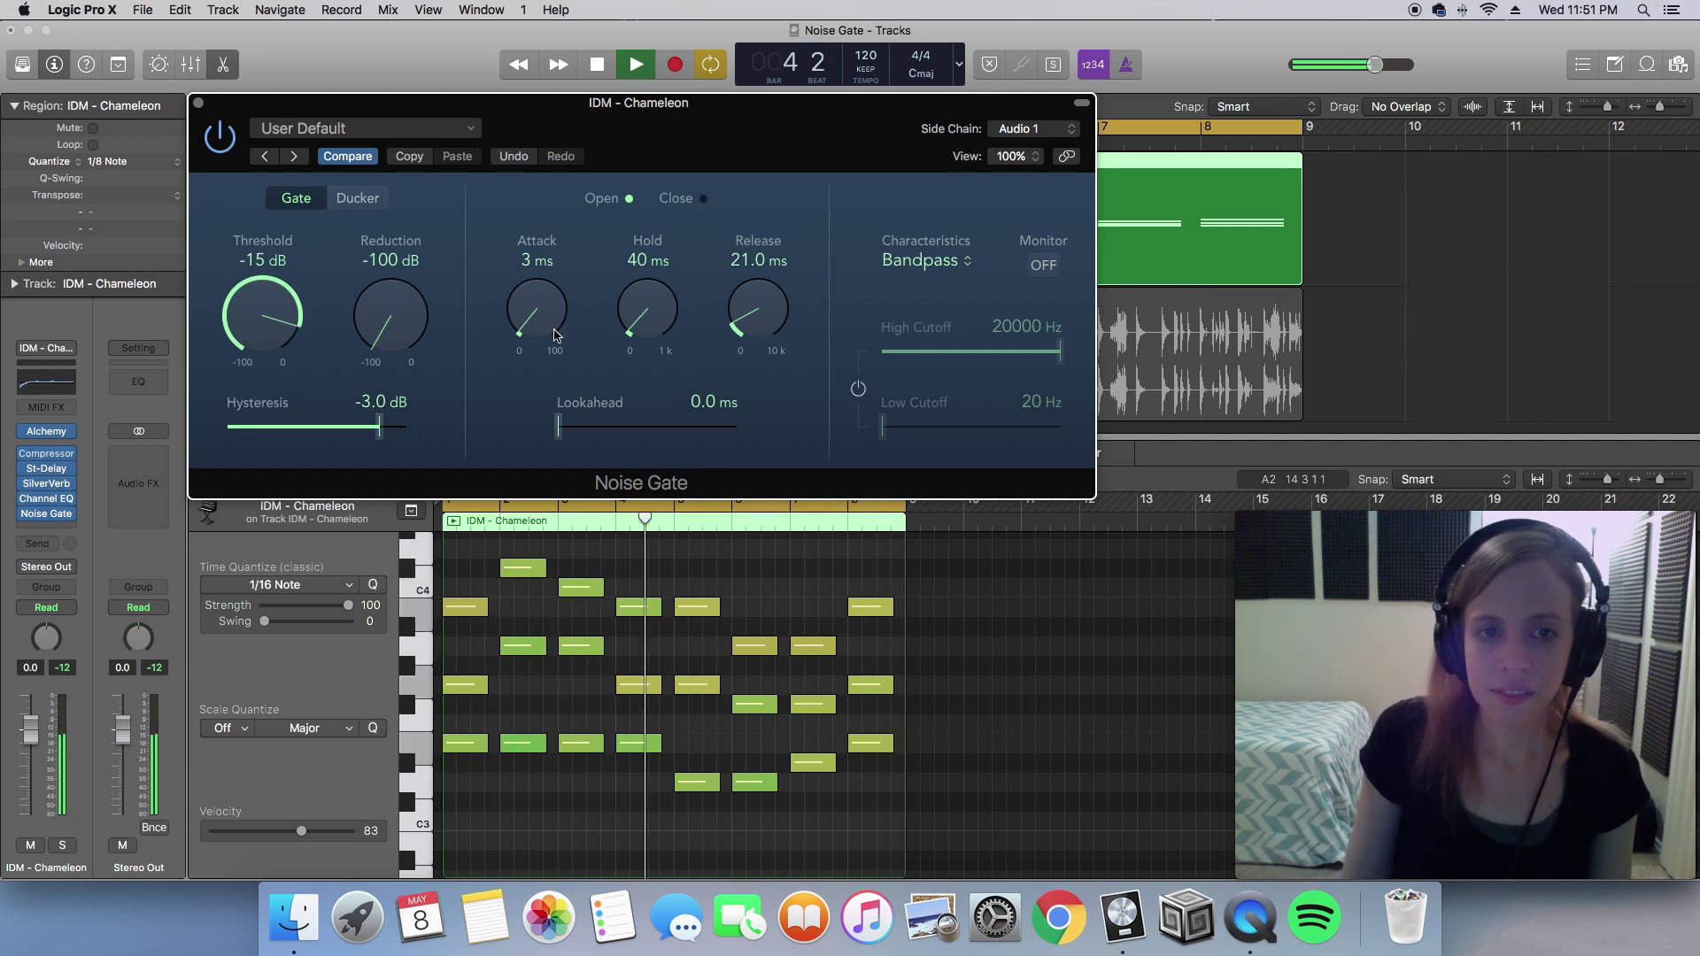
{"action": "left_click_drag", "start_coordinate": [527, 328], "coordinate": [532, 301]}
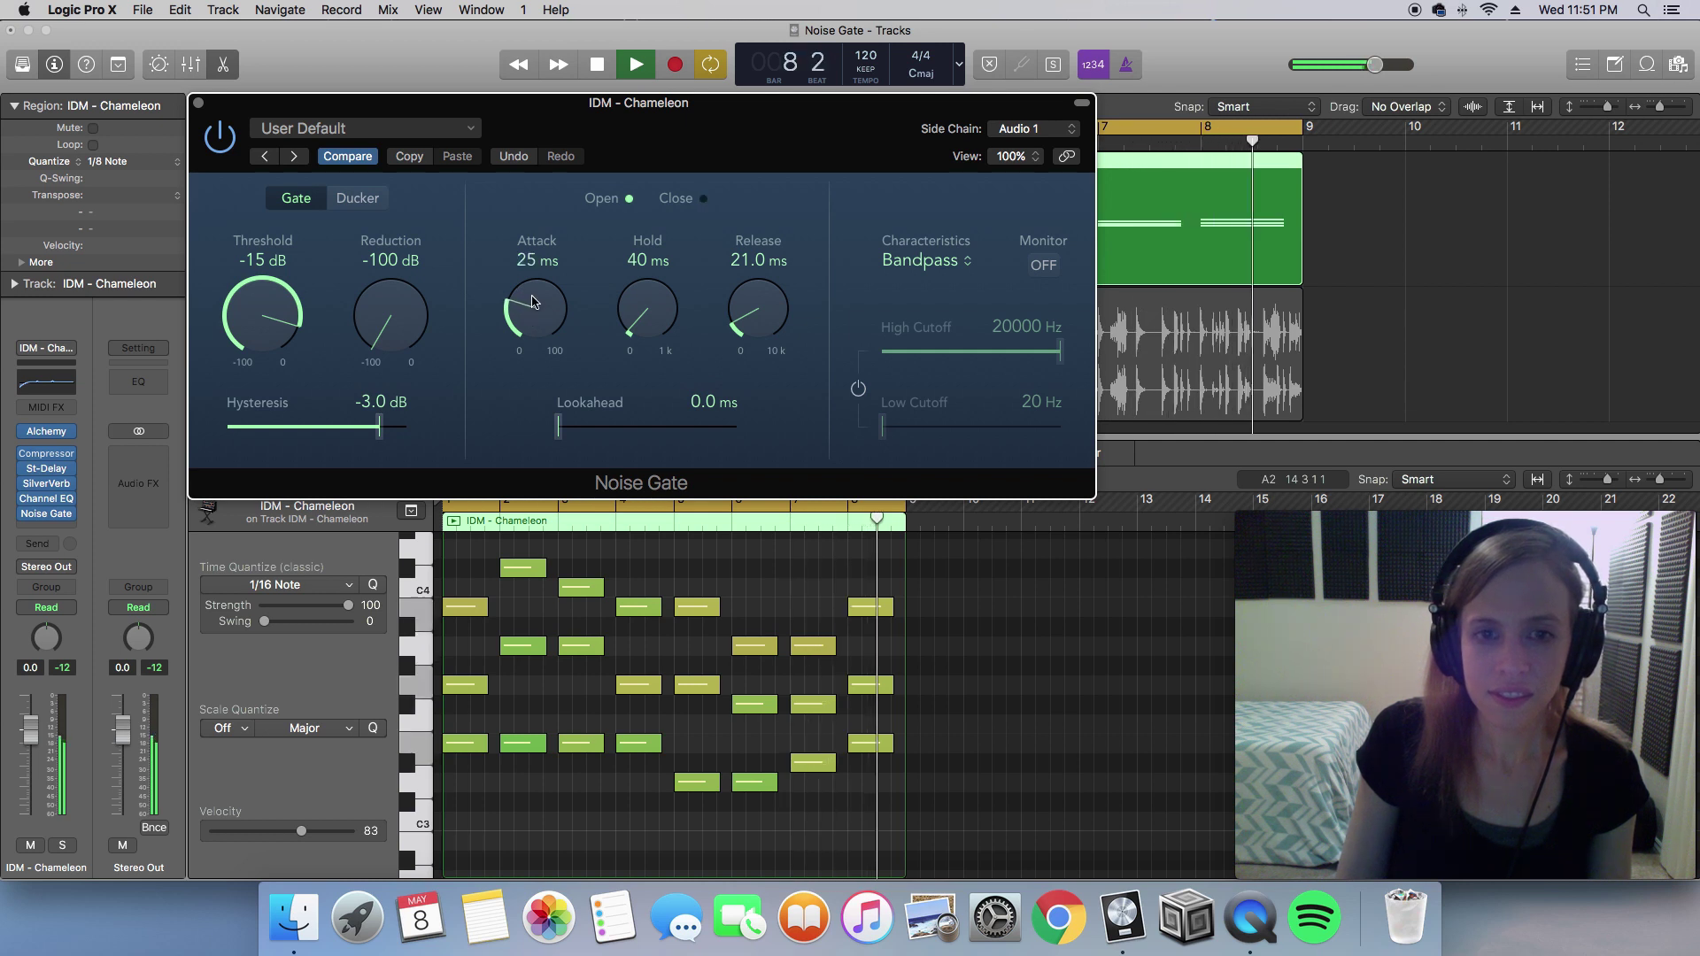
Try a hold of 100 ms, lower it to 30 ms, and raise the release to 165.1 ms during playback
{"action": "mouse_move", "coordinate": [650, 321]}
{"action": "left_mouse_down"}
{"action": "mouse_move", "coordinate": [656, 335]}
{"action": "mouse_move", "coordinate": [653, 300]}
{"action": "left_mouse_up"}
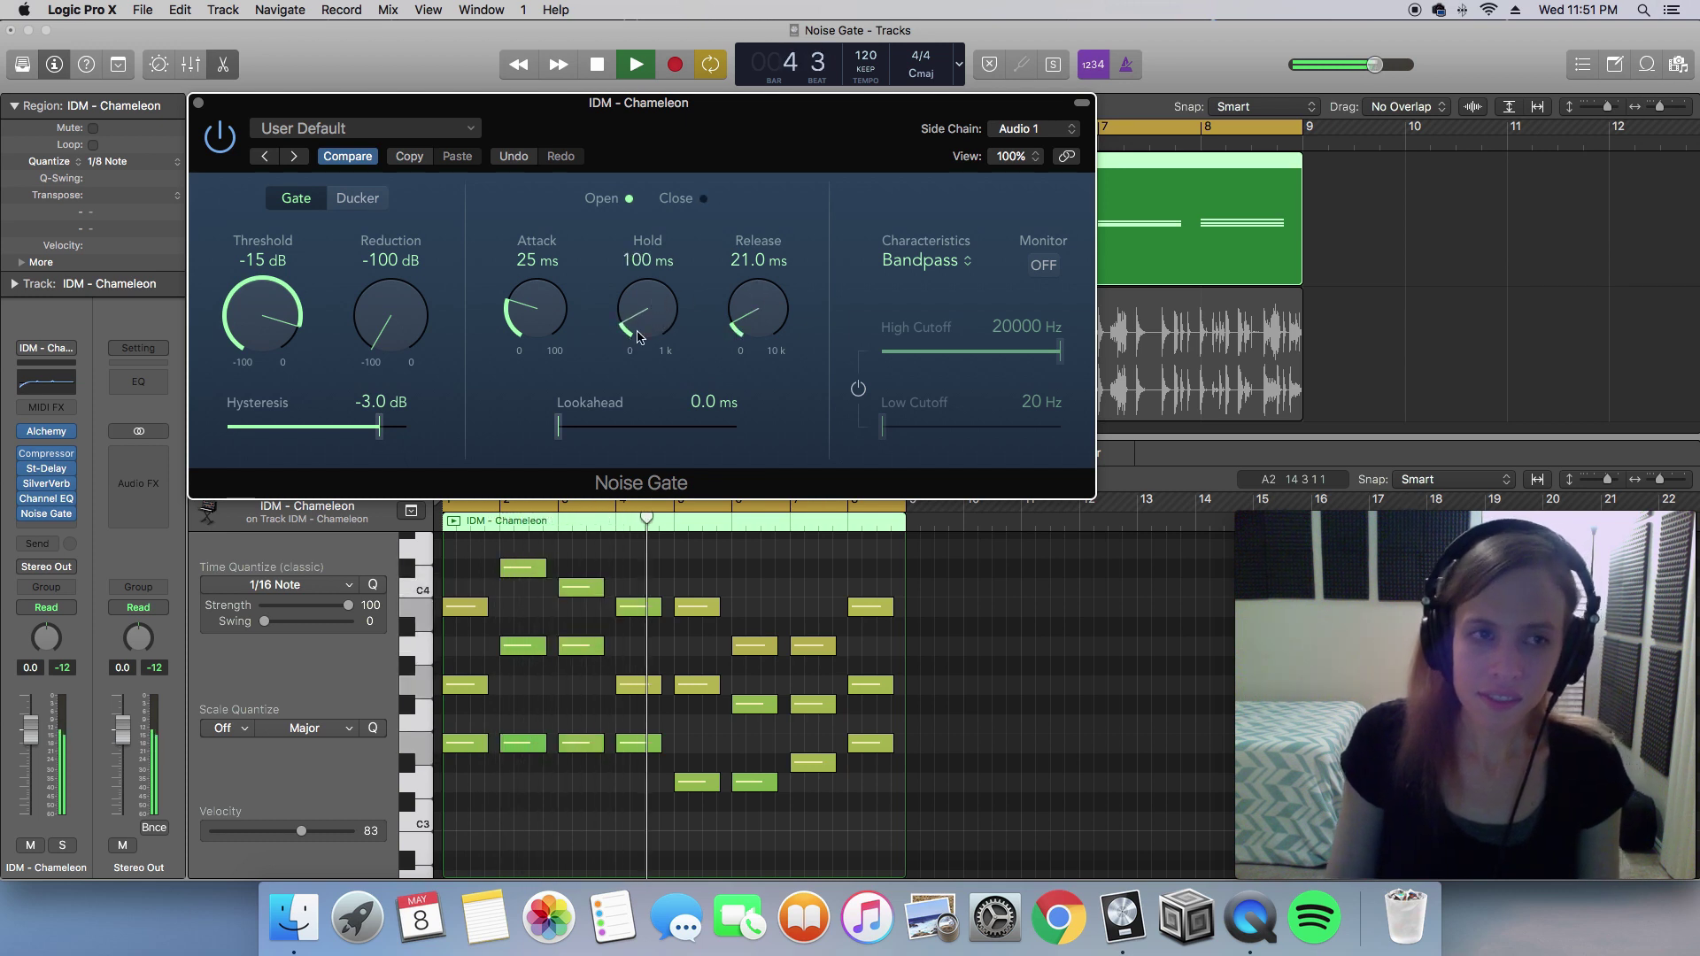
{"action": "left_click_drag", "start_coordinate": [638, 336], "coordinate": [636, 410]}
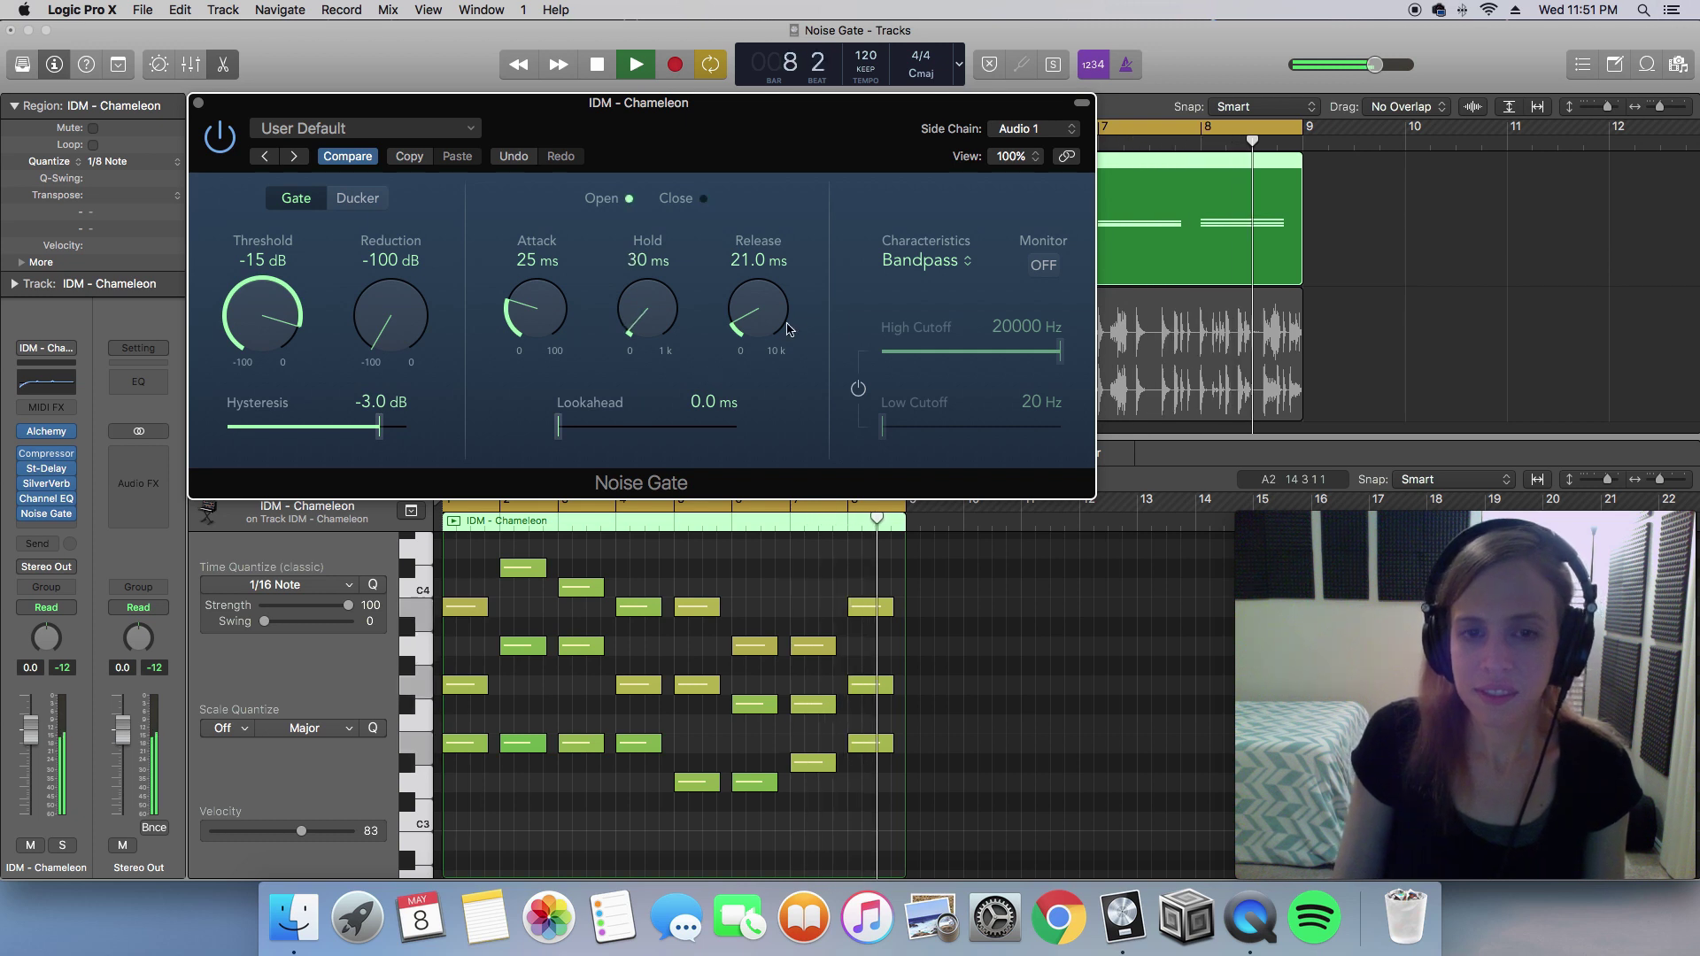
{"action": "left_click_drag", "start_coordinate": [787, 328], "coordinate": [783, 241]}
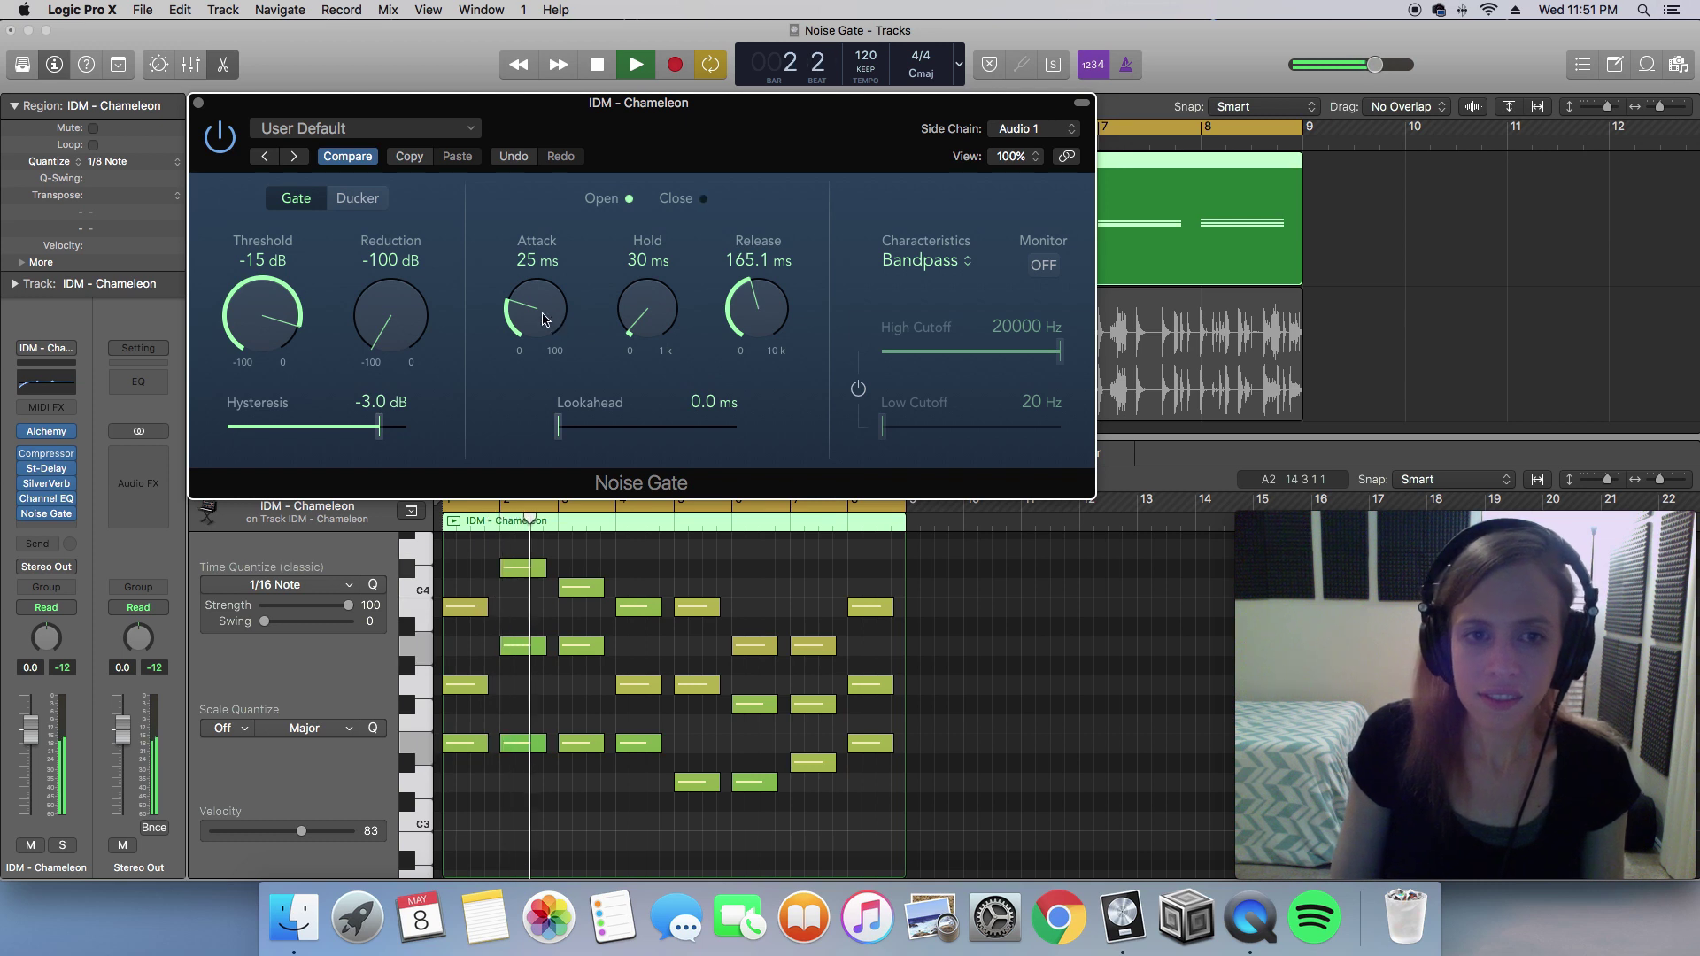
Try an attack of 3 ms, a threshold of -5 dB and a release of 15.0 ms on the Noise Gate
{"action": "left_click_drag", "start_coordinate": [545, 320], "coordinate": [544, 380]}
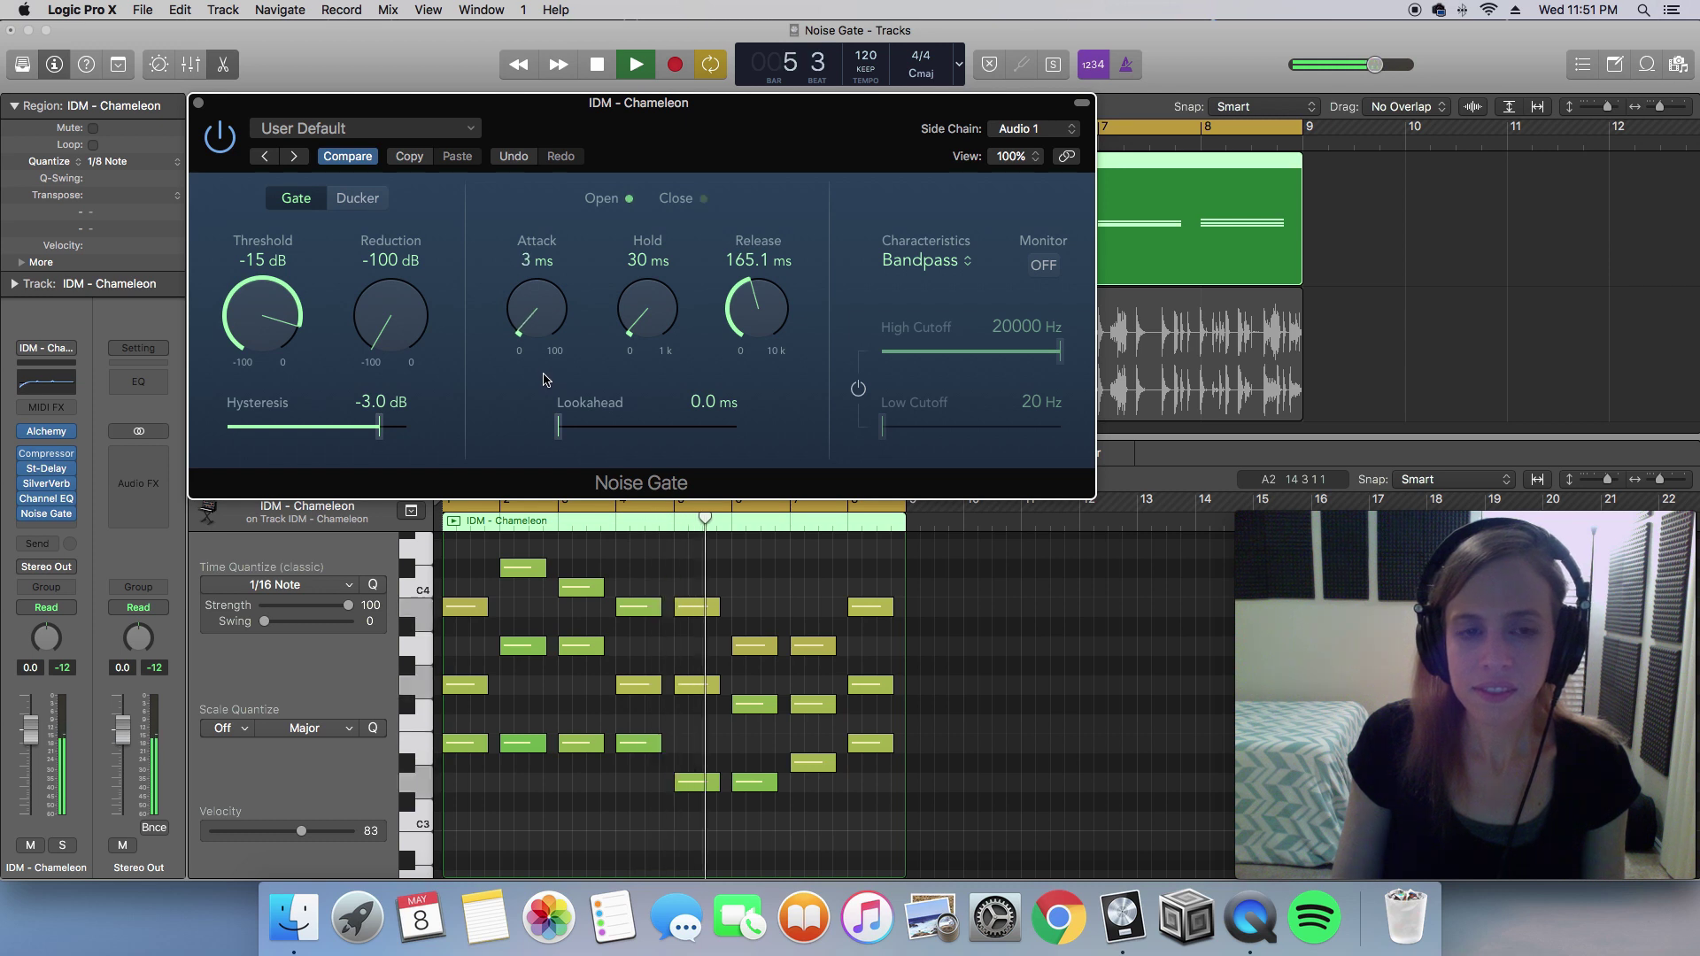
{"action": "left_click_drag", "start_coordinate": [253, 333], "coordinate": [264, 308]}
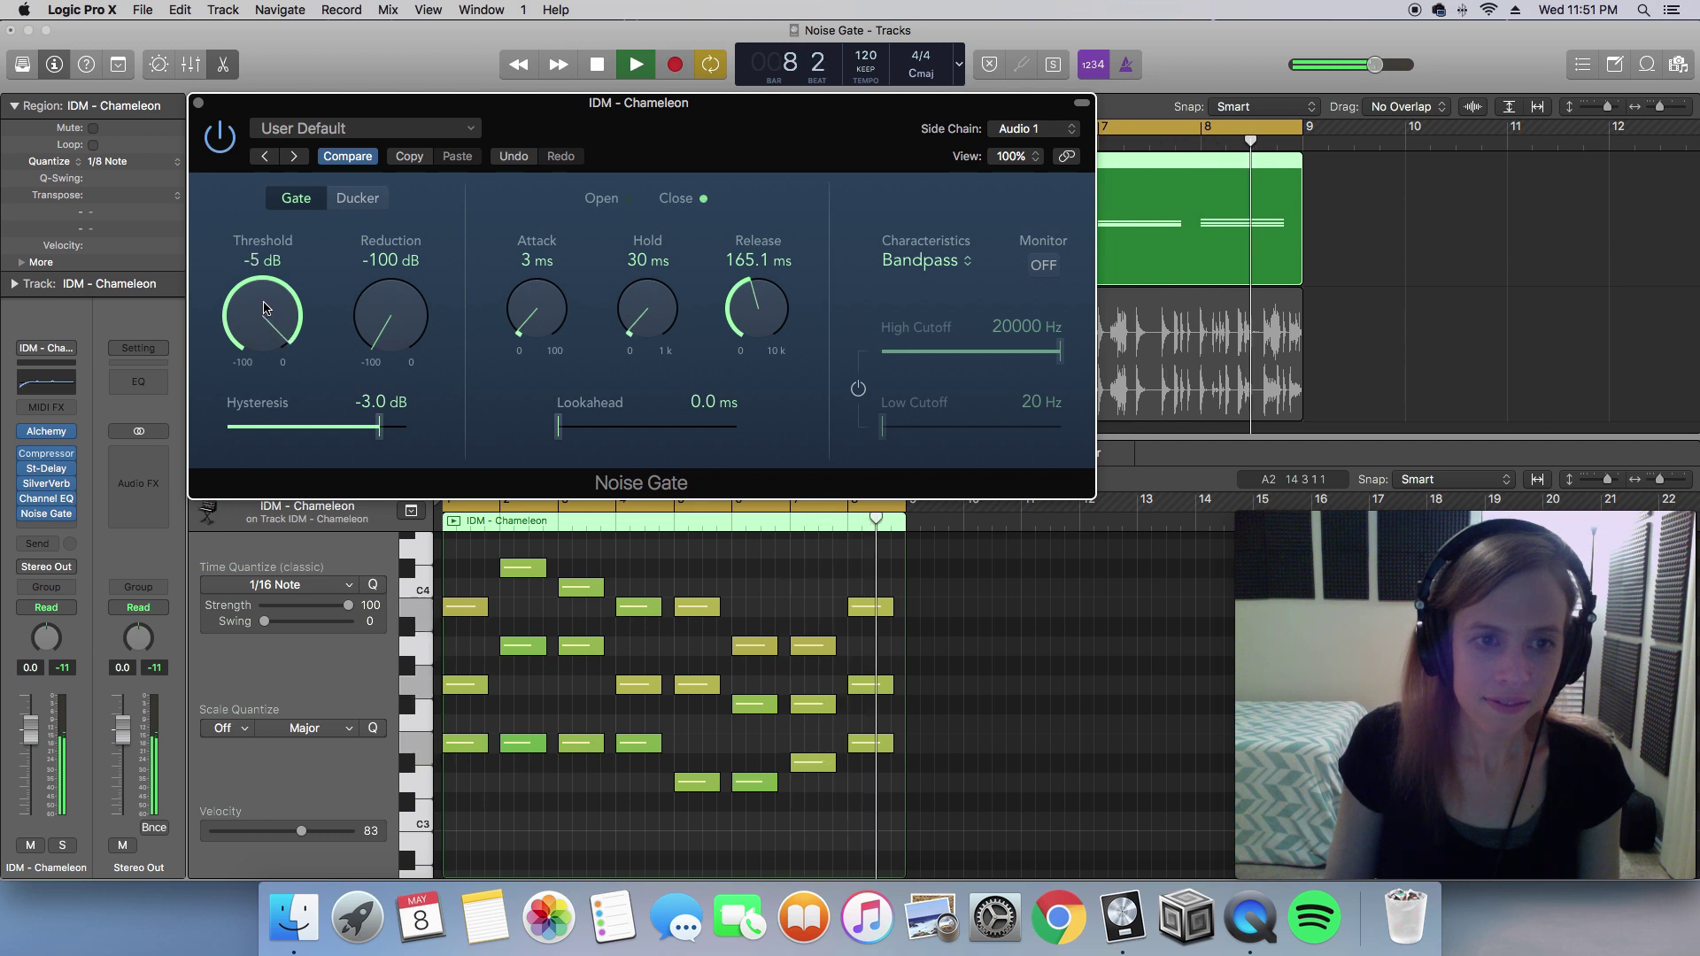
{"action": "left_click_drag", "start_coordinate": [758, 311], "coordinate": [759, 414]}
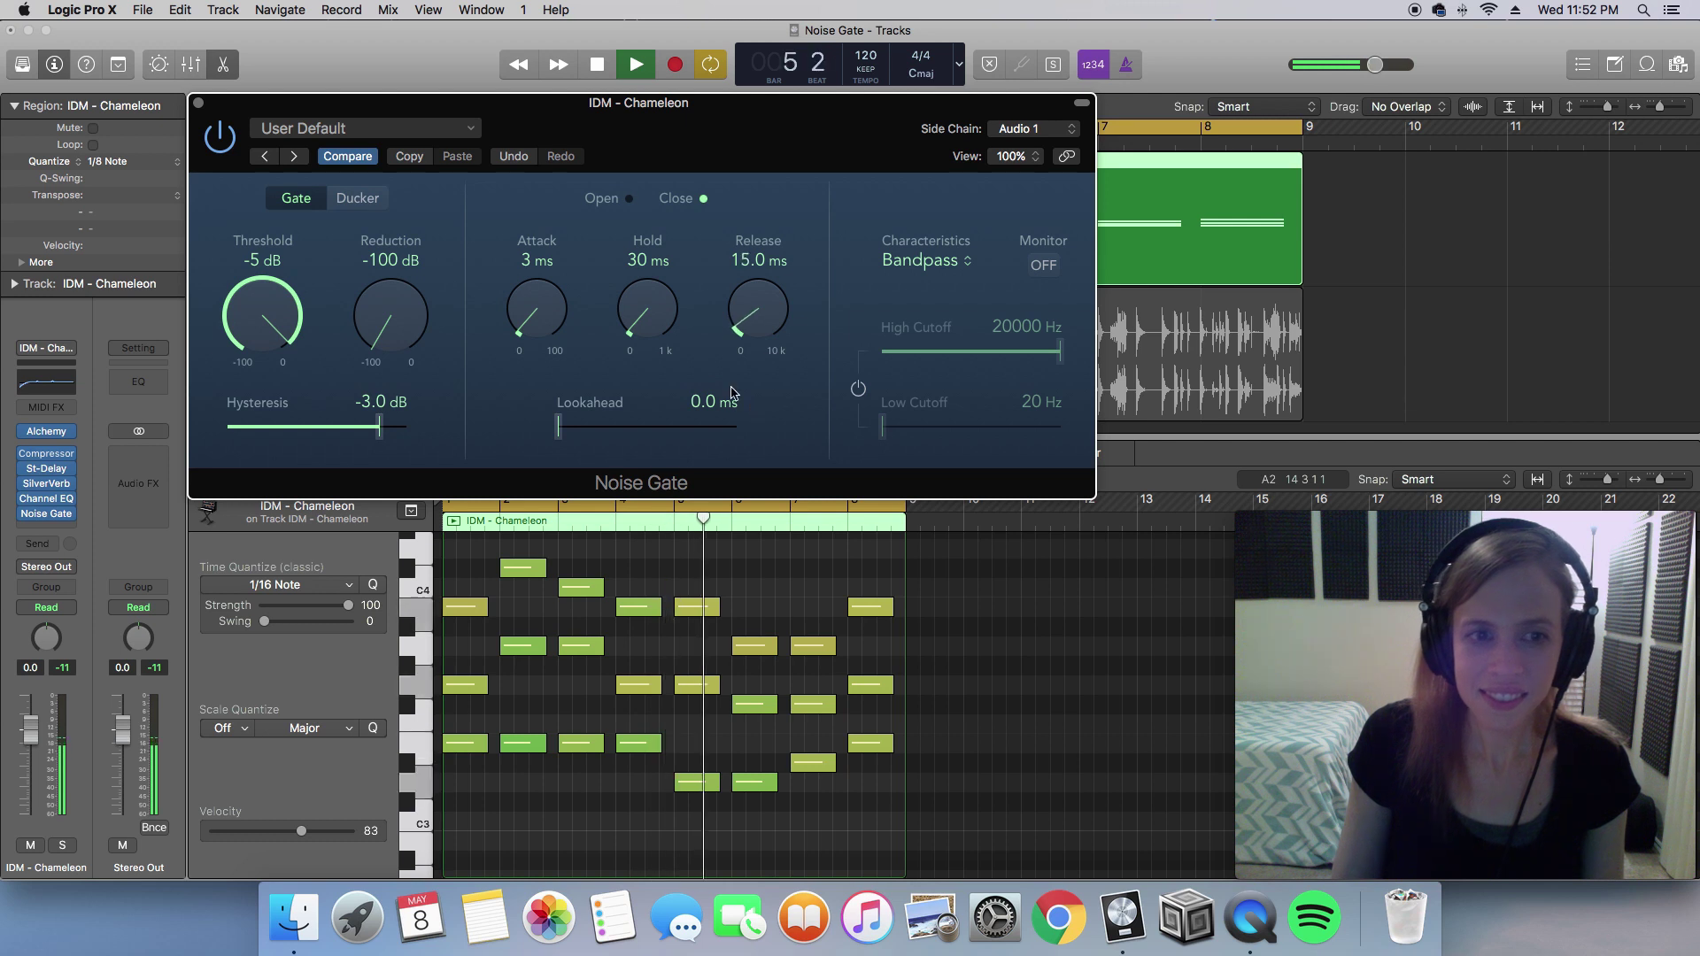
Try raising the reduction to -52 dB and up to -1 dB, lower the threshold to -51 dB, and stop playback
{"action": "left_click_drag", "start_coordinate": [403, 330], "coordinate": [431, 204]}
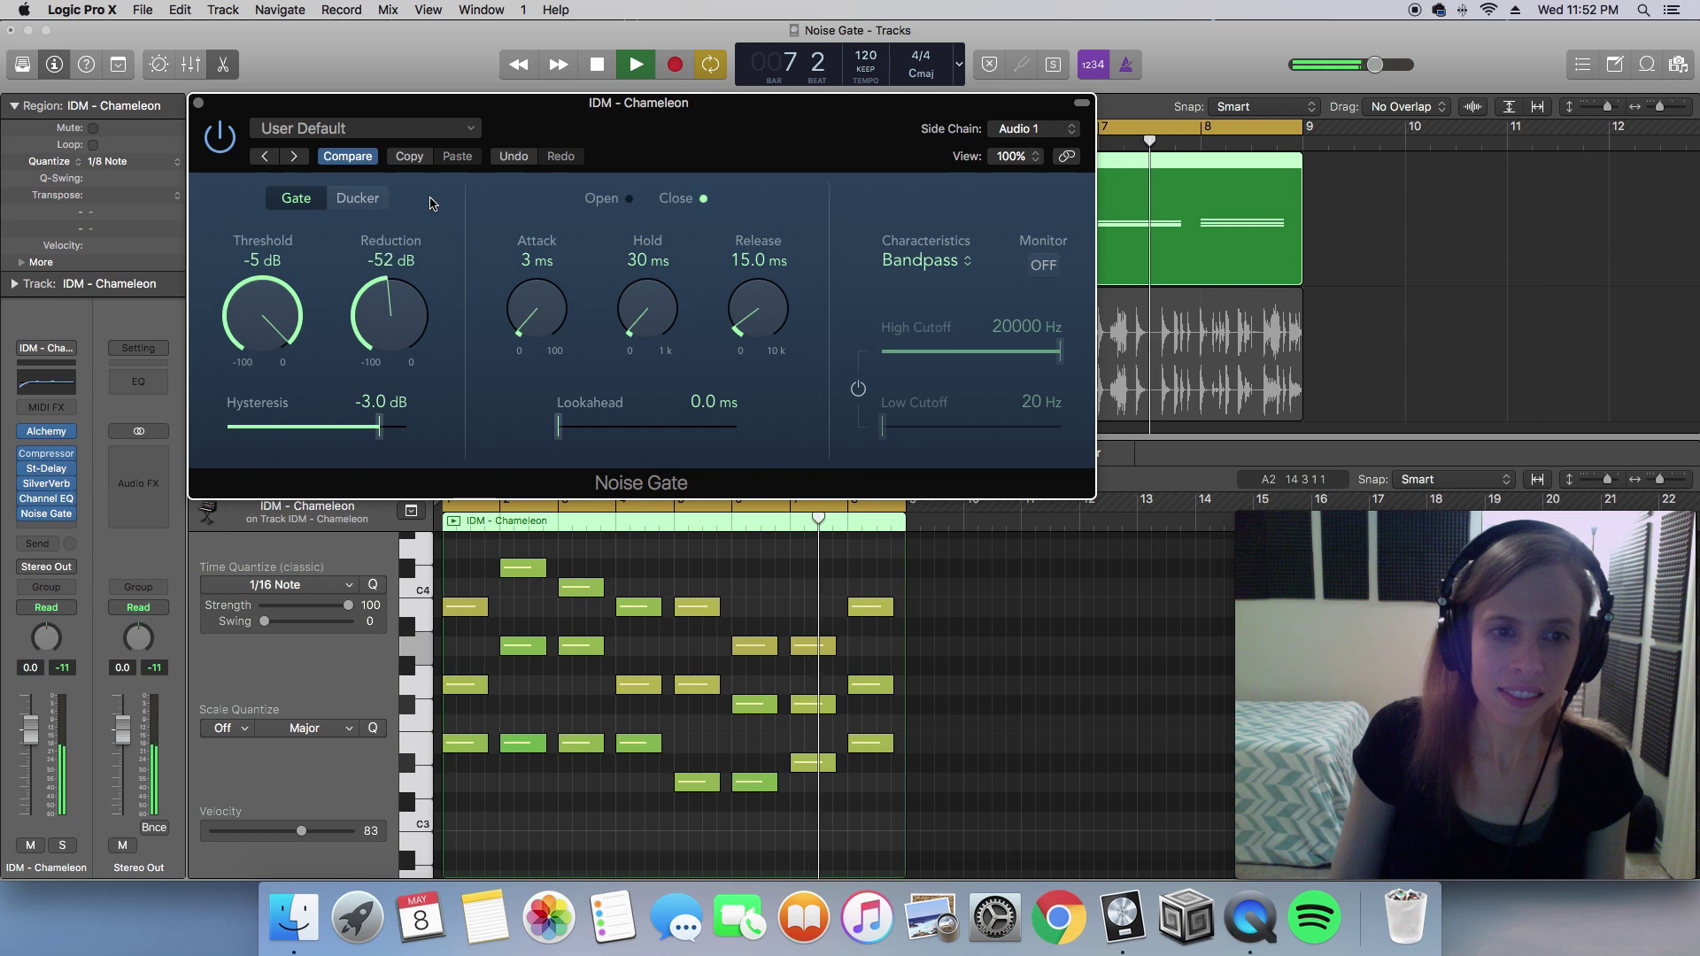
{"action": "left_click_drag", "start_coordinate": [388, 341], "coordinate": [425, 204]}
{"action": "left_click_drag", "start_coordinate": [275, 297], "coordinate": [259, 415]}
{"action": "key", "text": "space"}
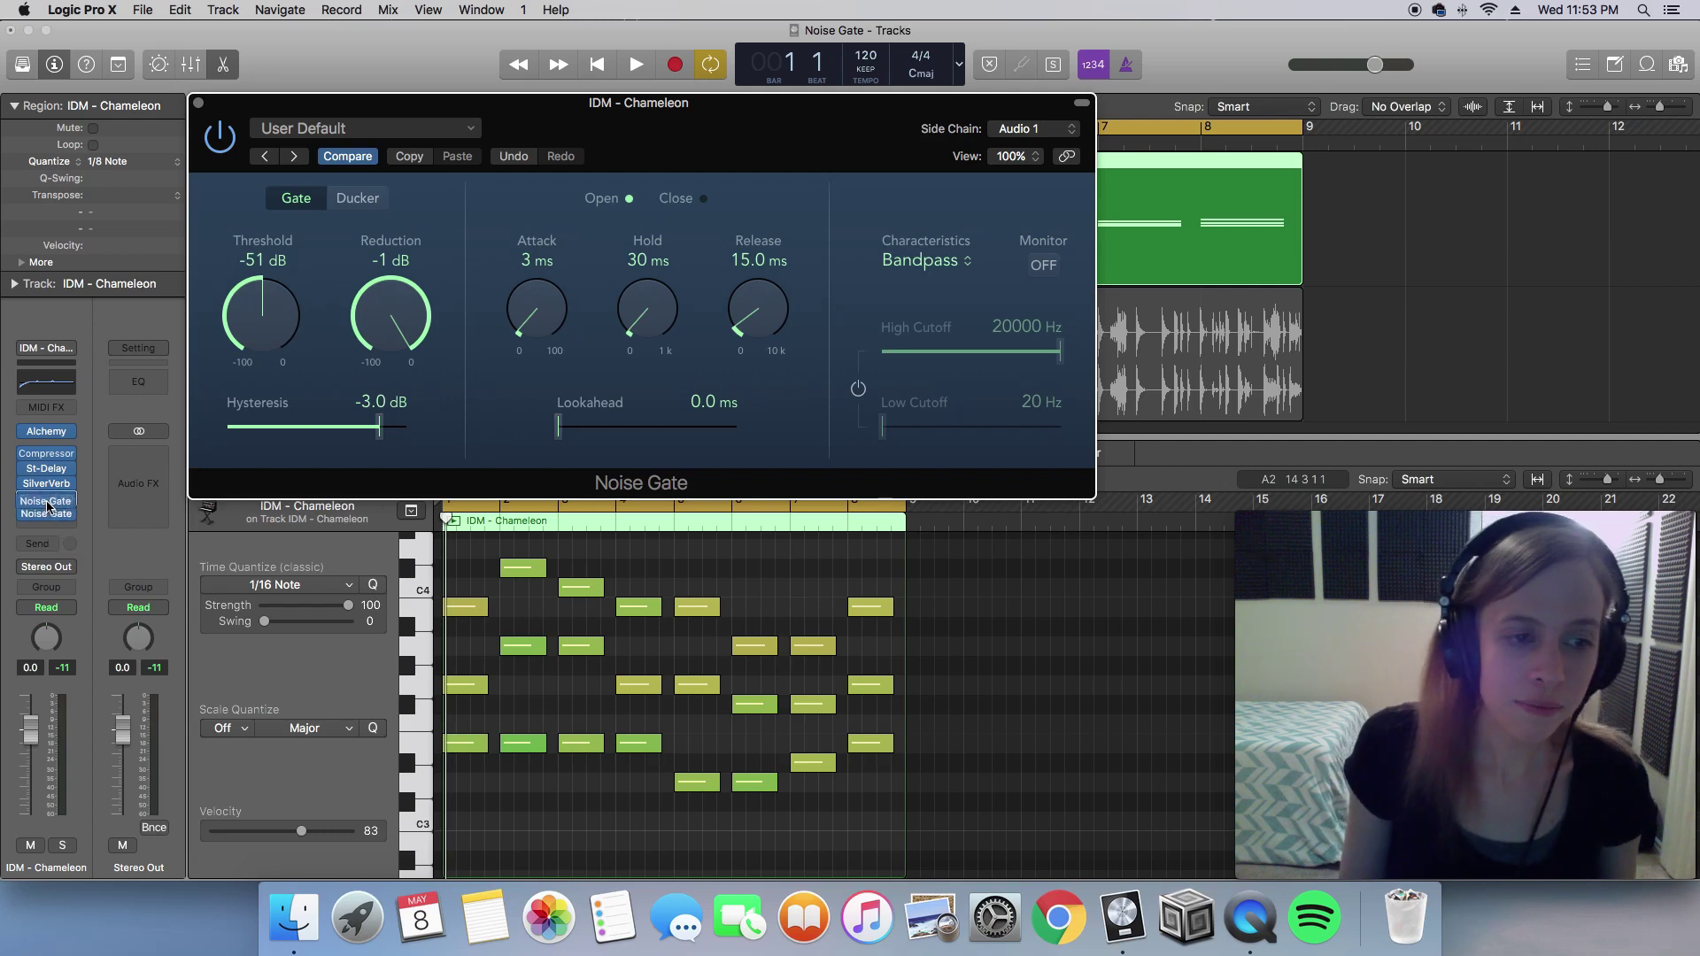
Move the Noise Gate before the Channel EQ in the effects chain and reopen its window, placed clear of the channel strip
{"action": "left_click_drag", "start_coordinate": [47, 503], "coordinate": [47, 499]}
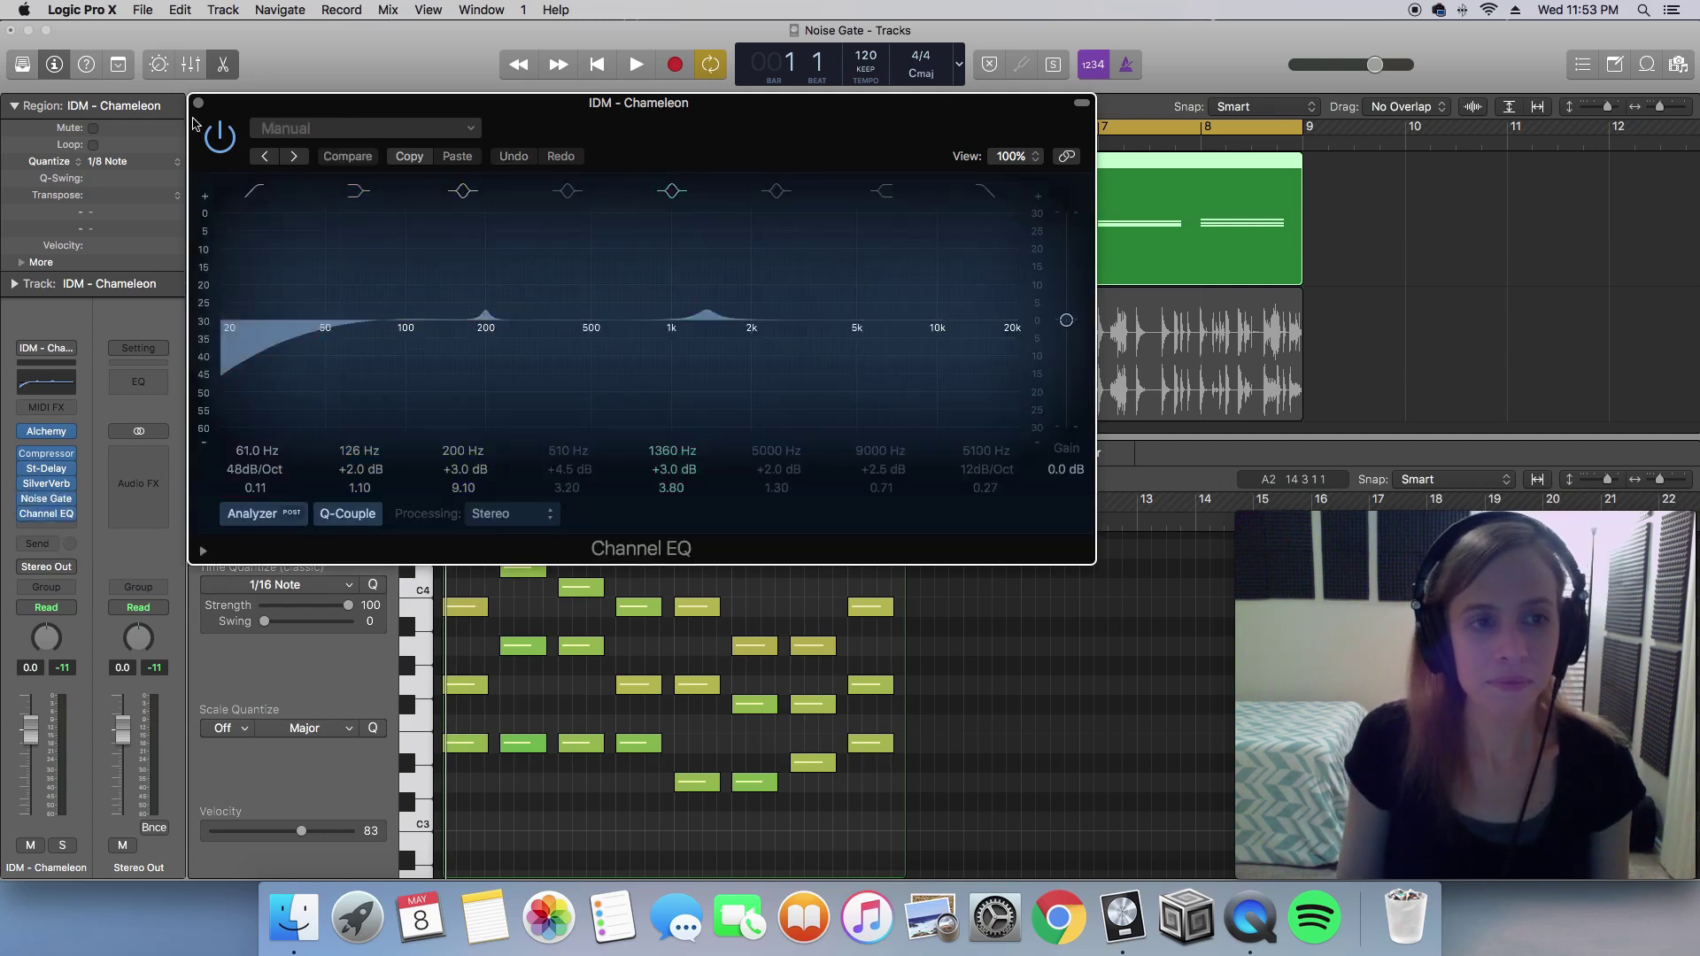
{"action": "left_click", "coordinate": [198, 104]}
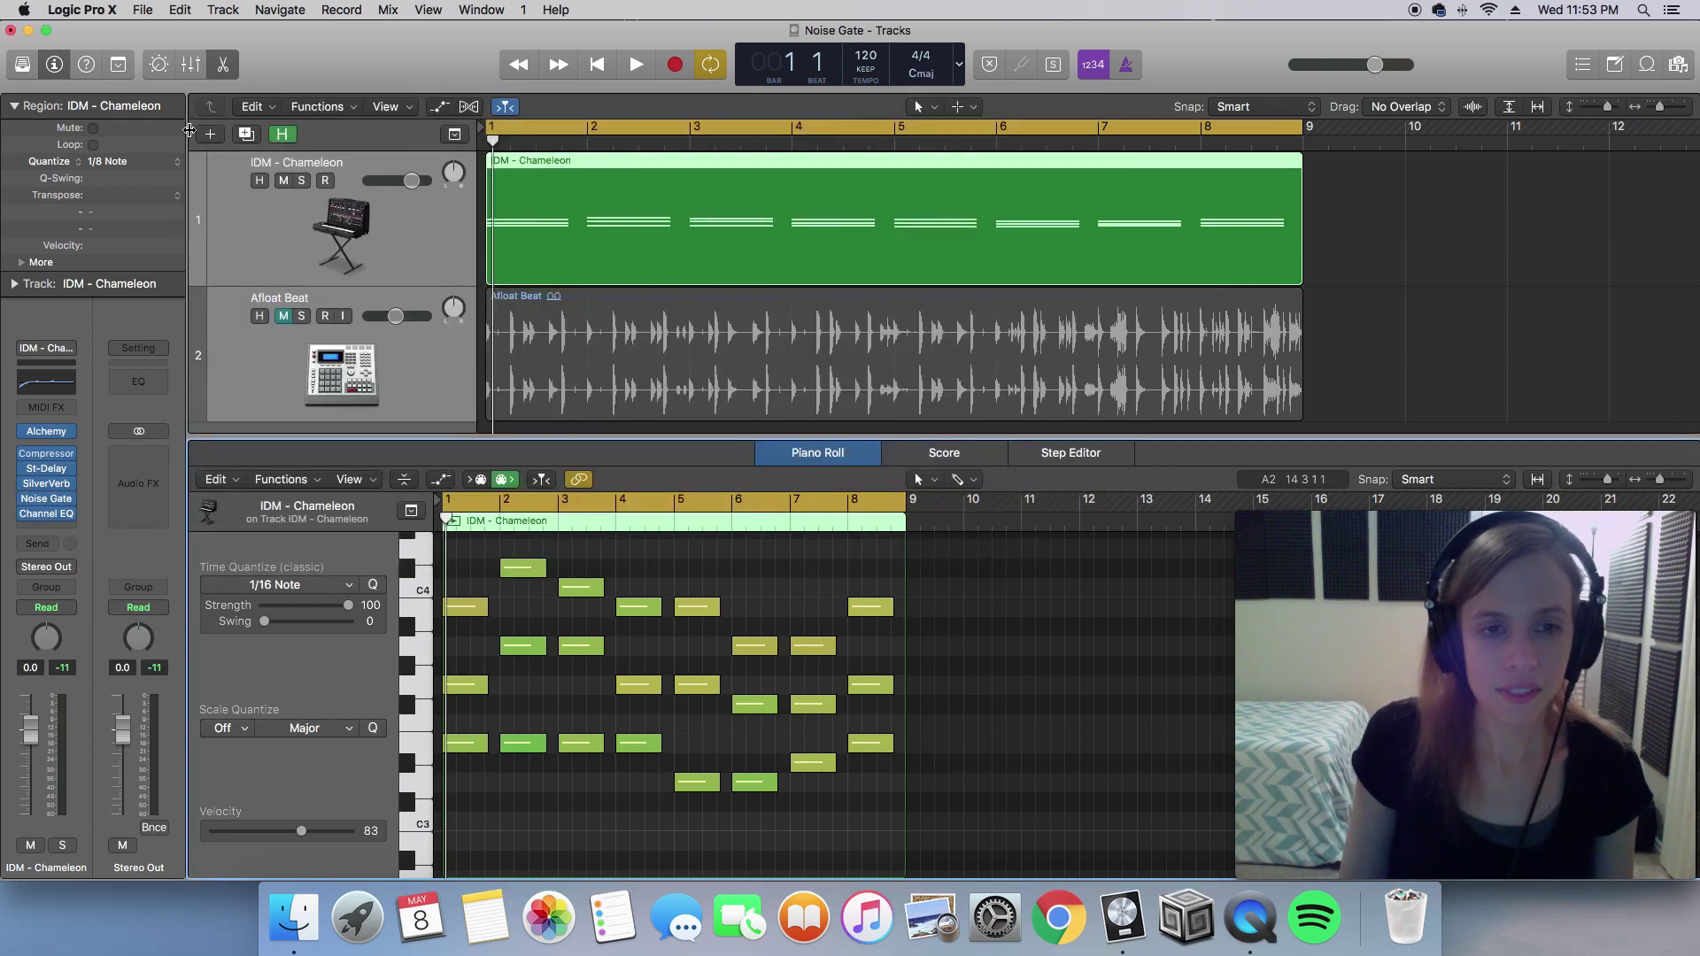
{"action": "left_click", "coordinate": [47, 502]}
{"action": "left_click_drag", "start_coordinate": [409, 75], "coordinate": [583, 132]}
Play the loop and try a Noise Gate threshold of -7 dB with a reduction of -76 dB
{"action": "key", "text": "space"}
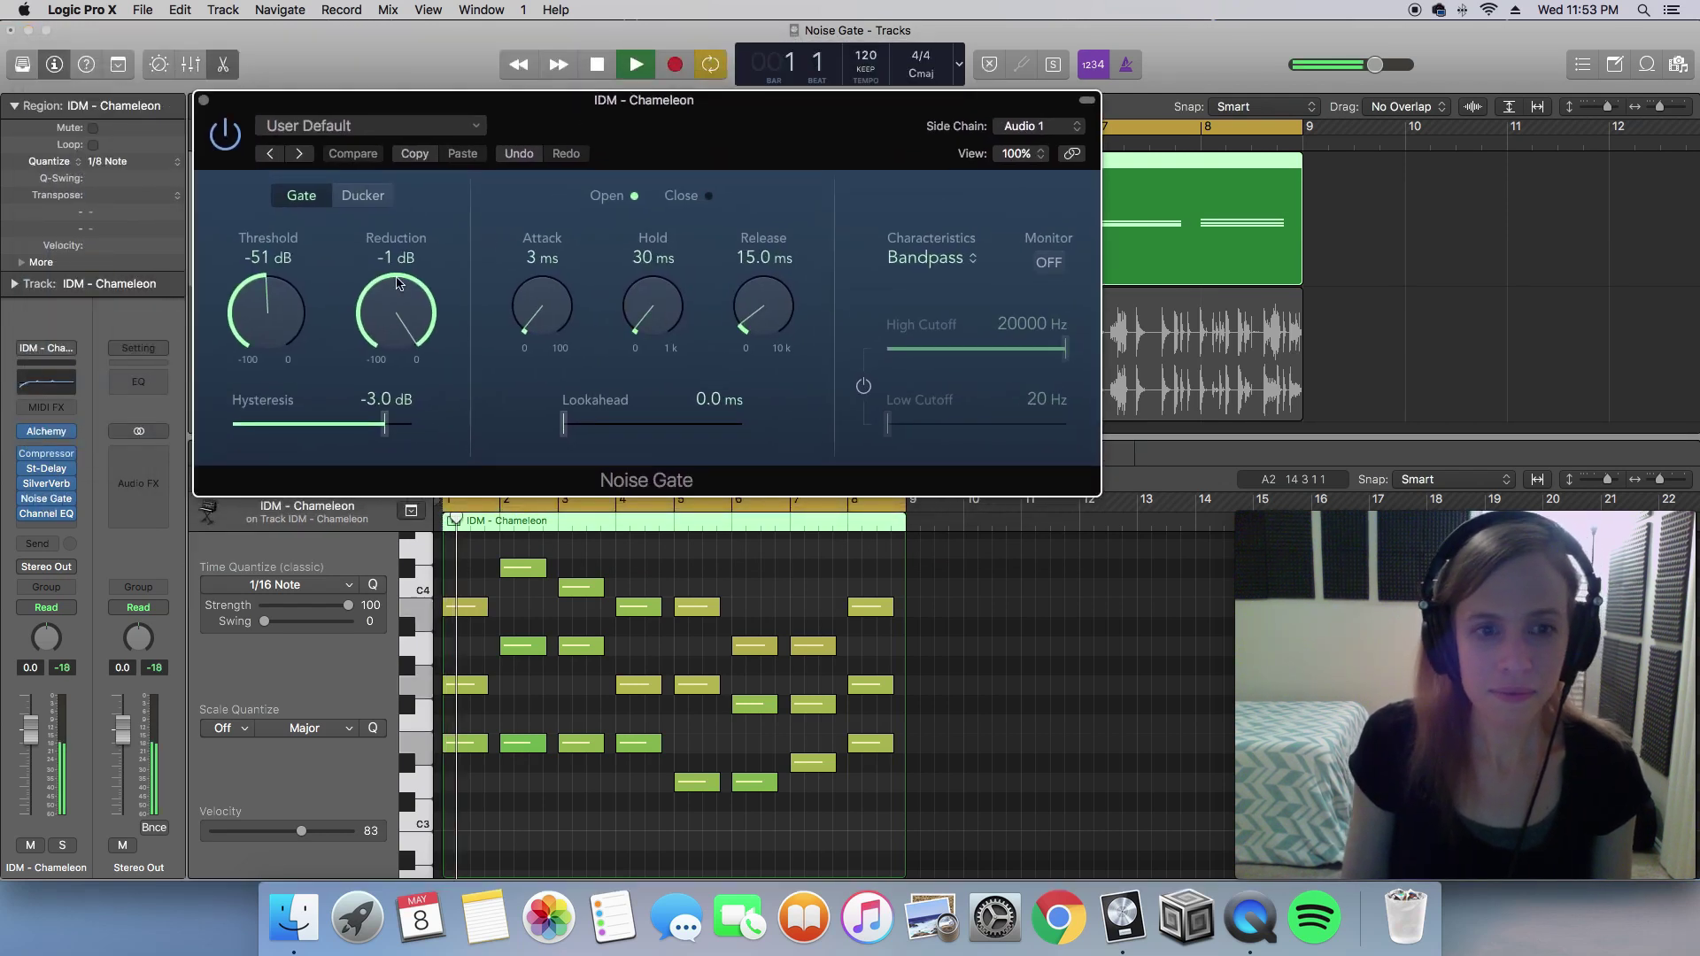
{"action": "left_click_drag", "start_coordinate": [273, 335], "coordinate": [300, 218]}
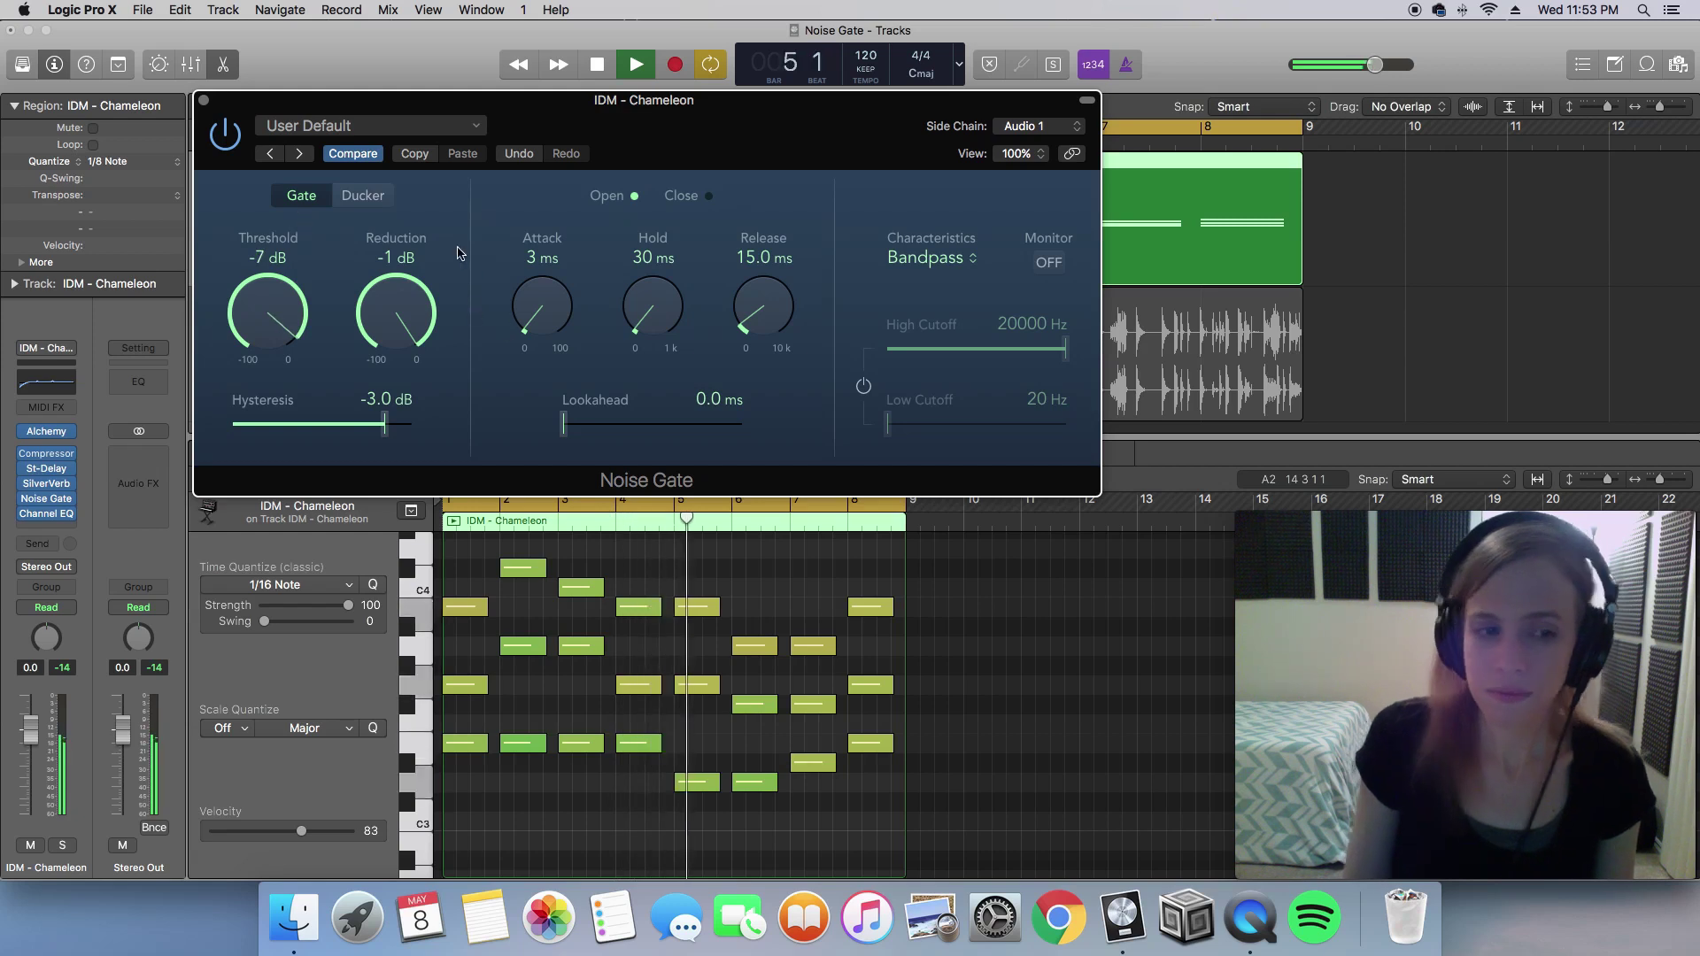
{"action": "left_click_drag", "start_coordinate": [396, 312], "coordinate": [370, 493]}
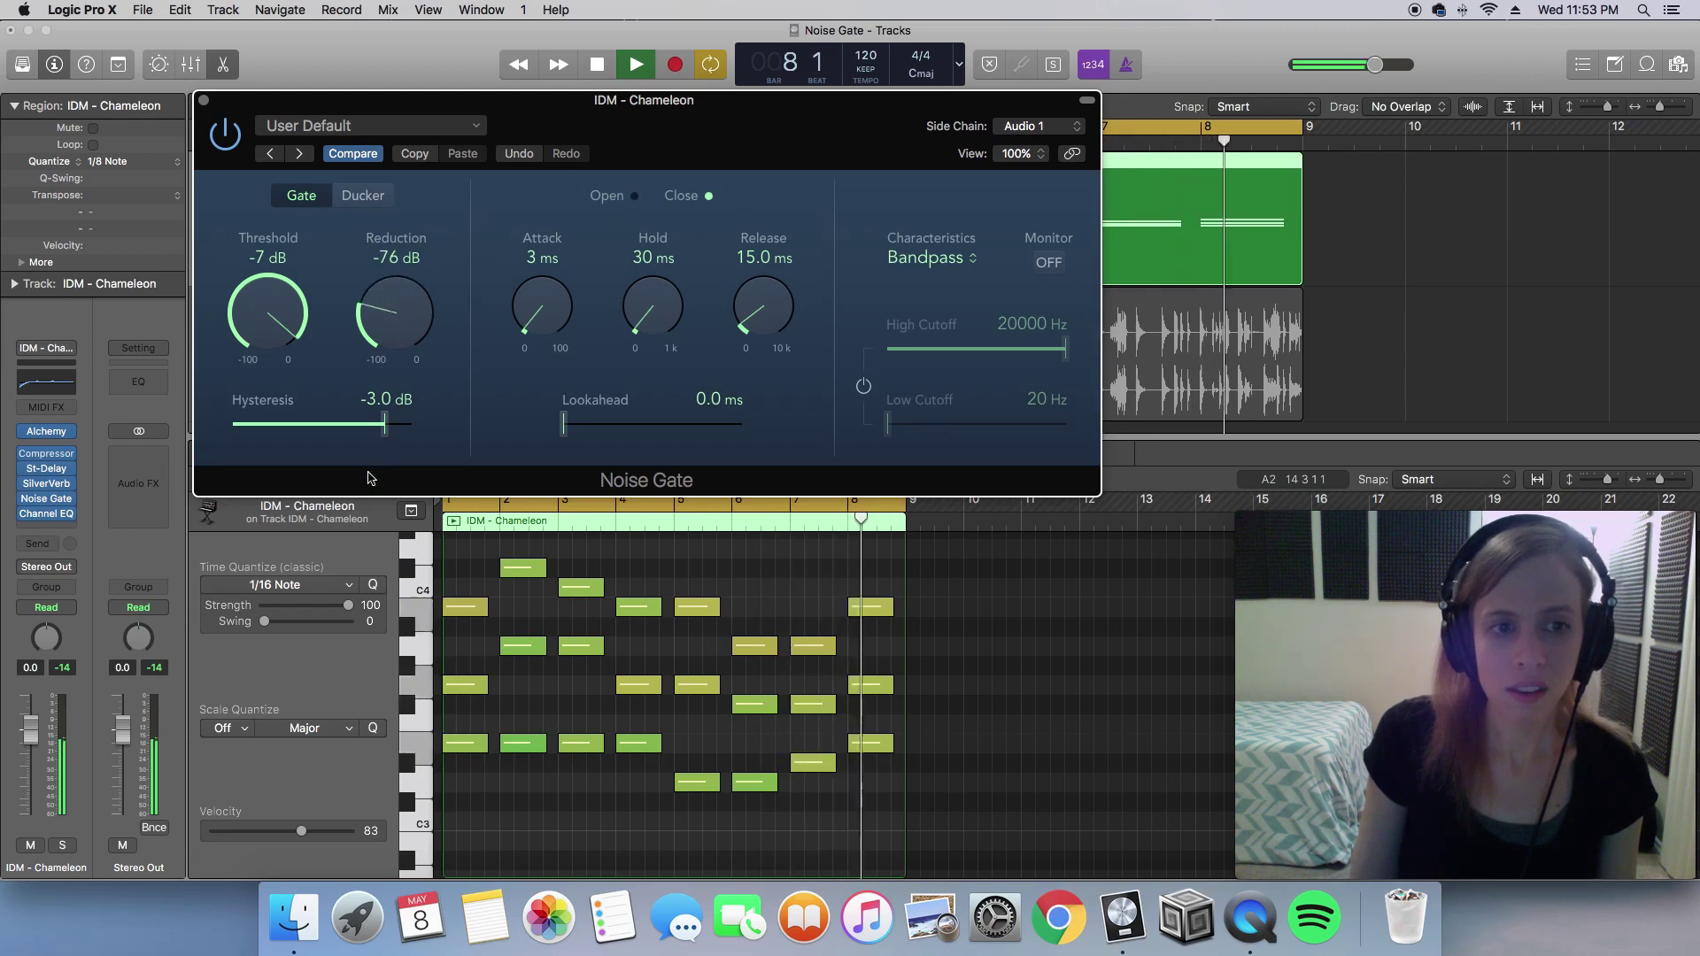
Try a threshold of -10 dB and a release of 28.1 ms, with the threshold further lowered to -25 dB and reduction to -81 dB
{"action": "left_click_drag", "start_coordinate": [277, 330], "coordinate": [278, 338]}
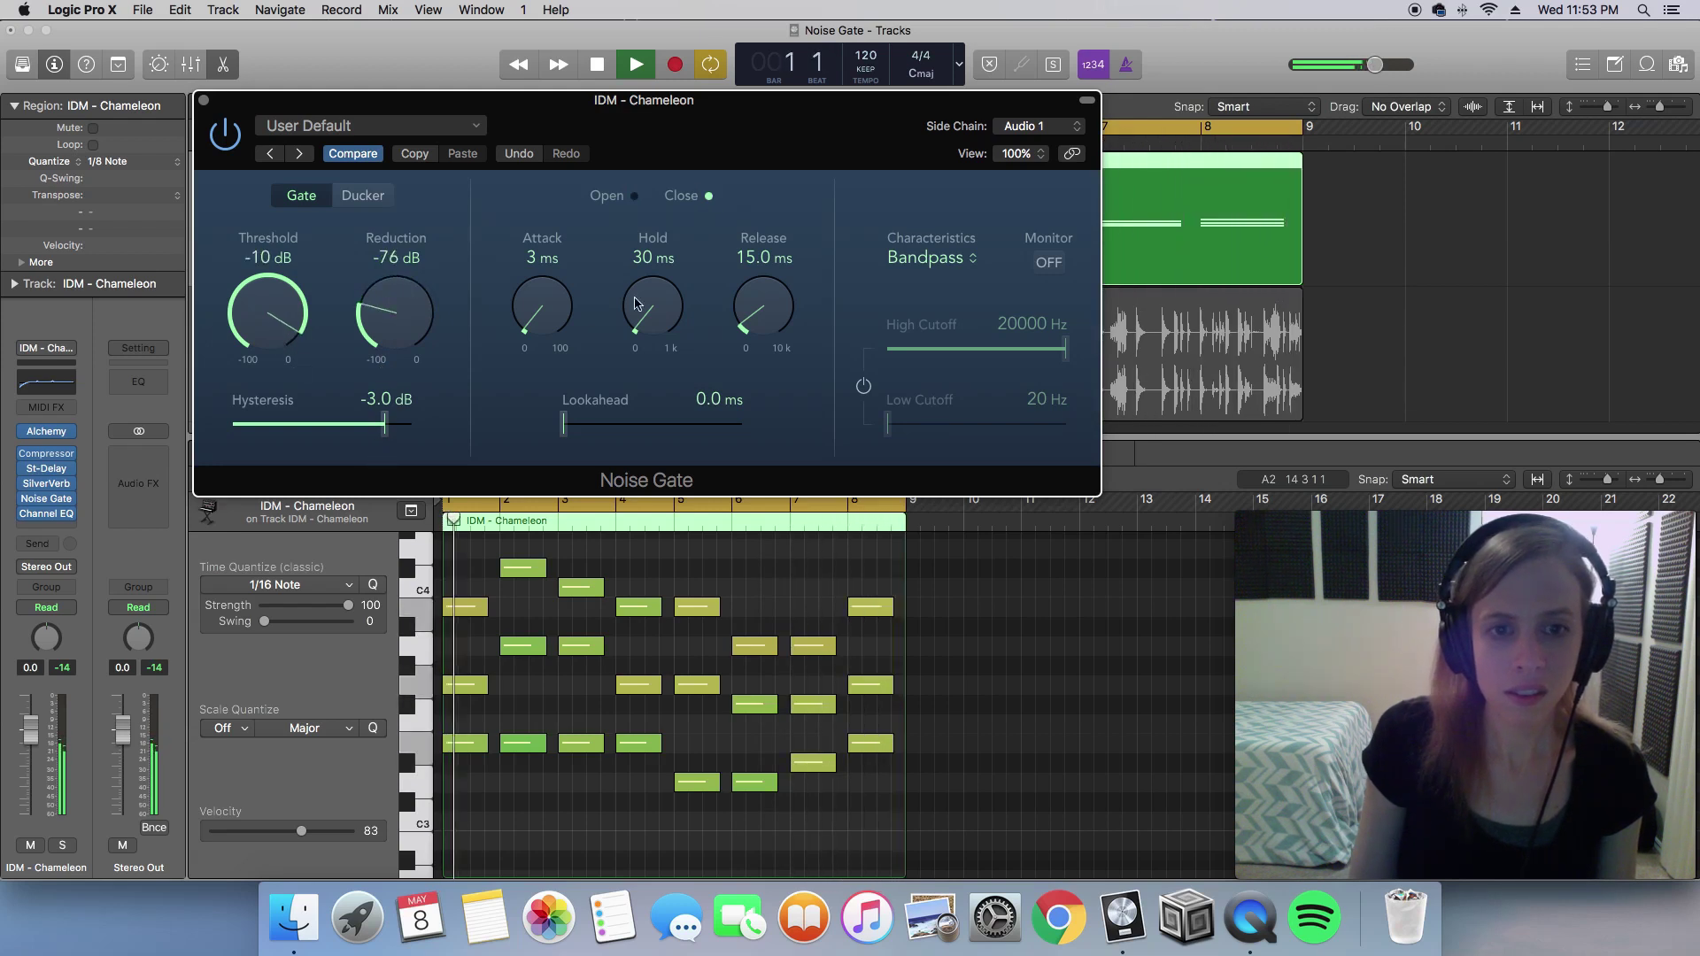
{"action": "left_click_drag", "start_coordinate": [755, 316], "coordinate": [754, 295]}
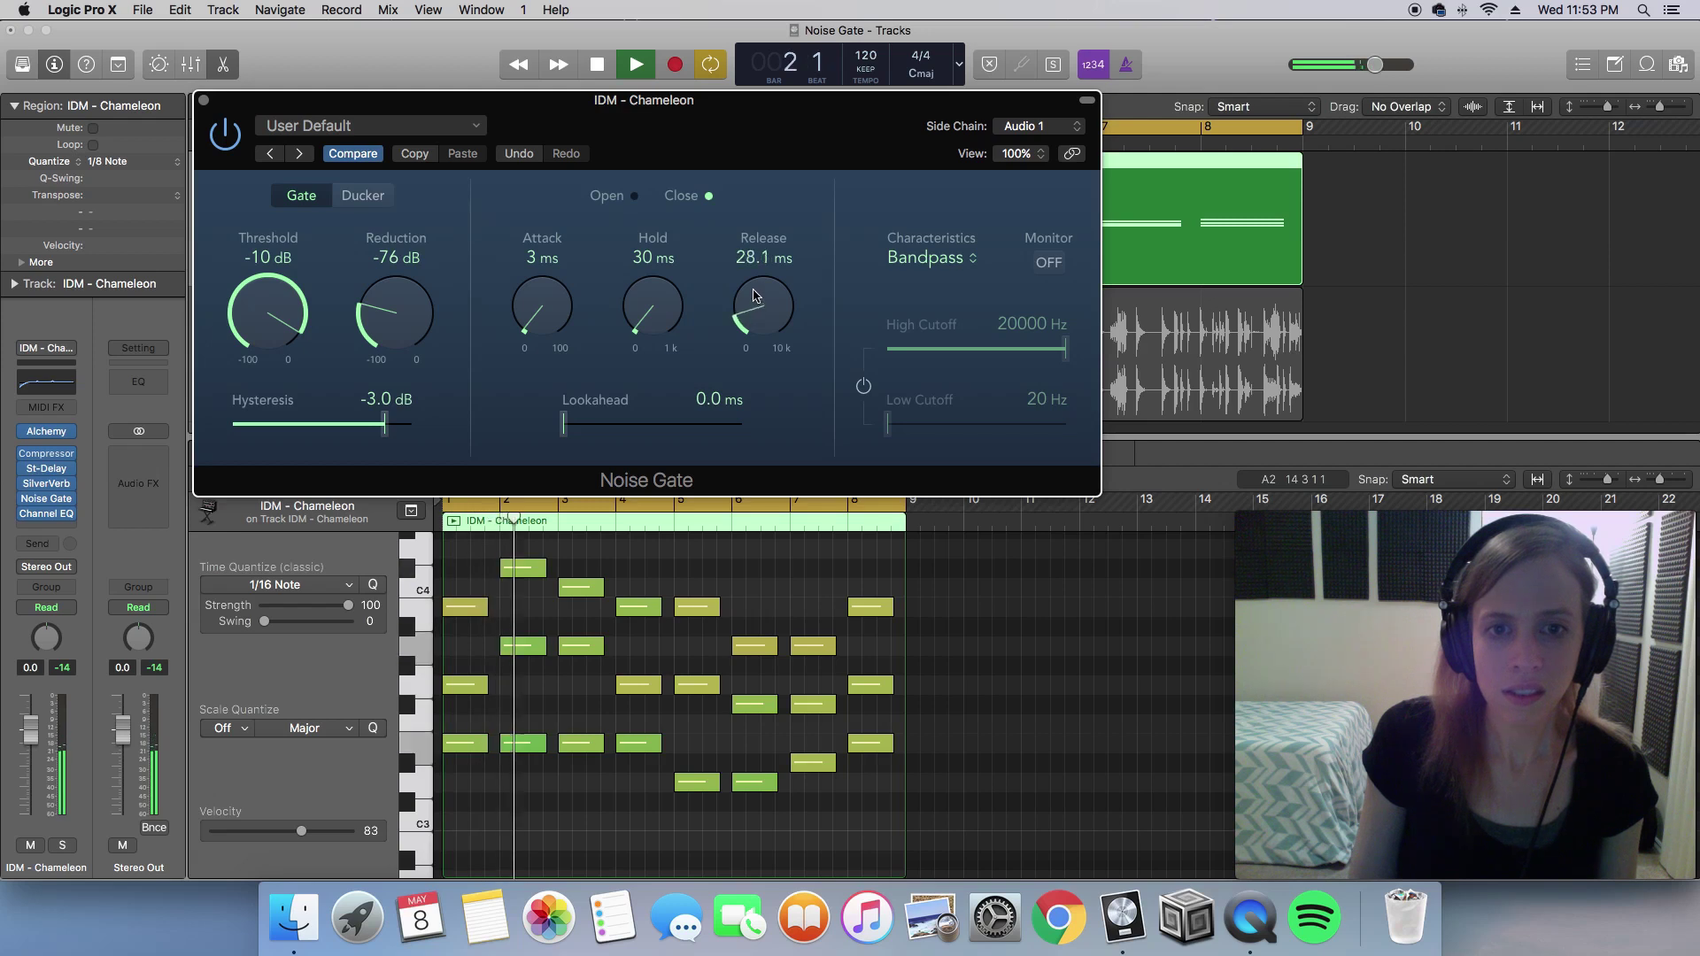
{"action": "left_click_drag", "start_coordinate": [265, 306], "coordinate": [262, 341]}
{"action": "left_click_drag", "start_coordinate": [389, 317], "coordinate": [388, 326]}
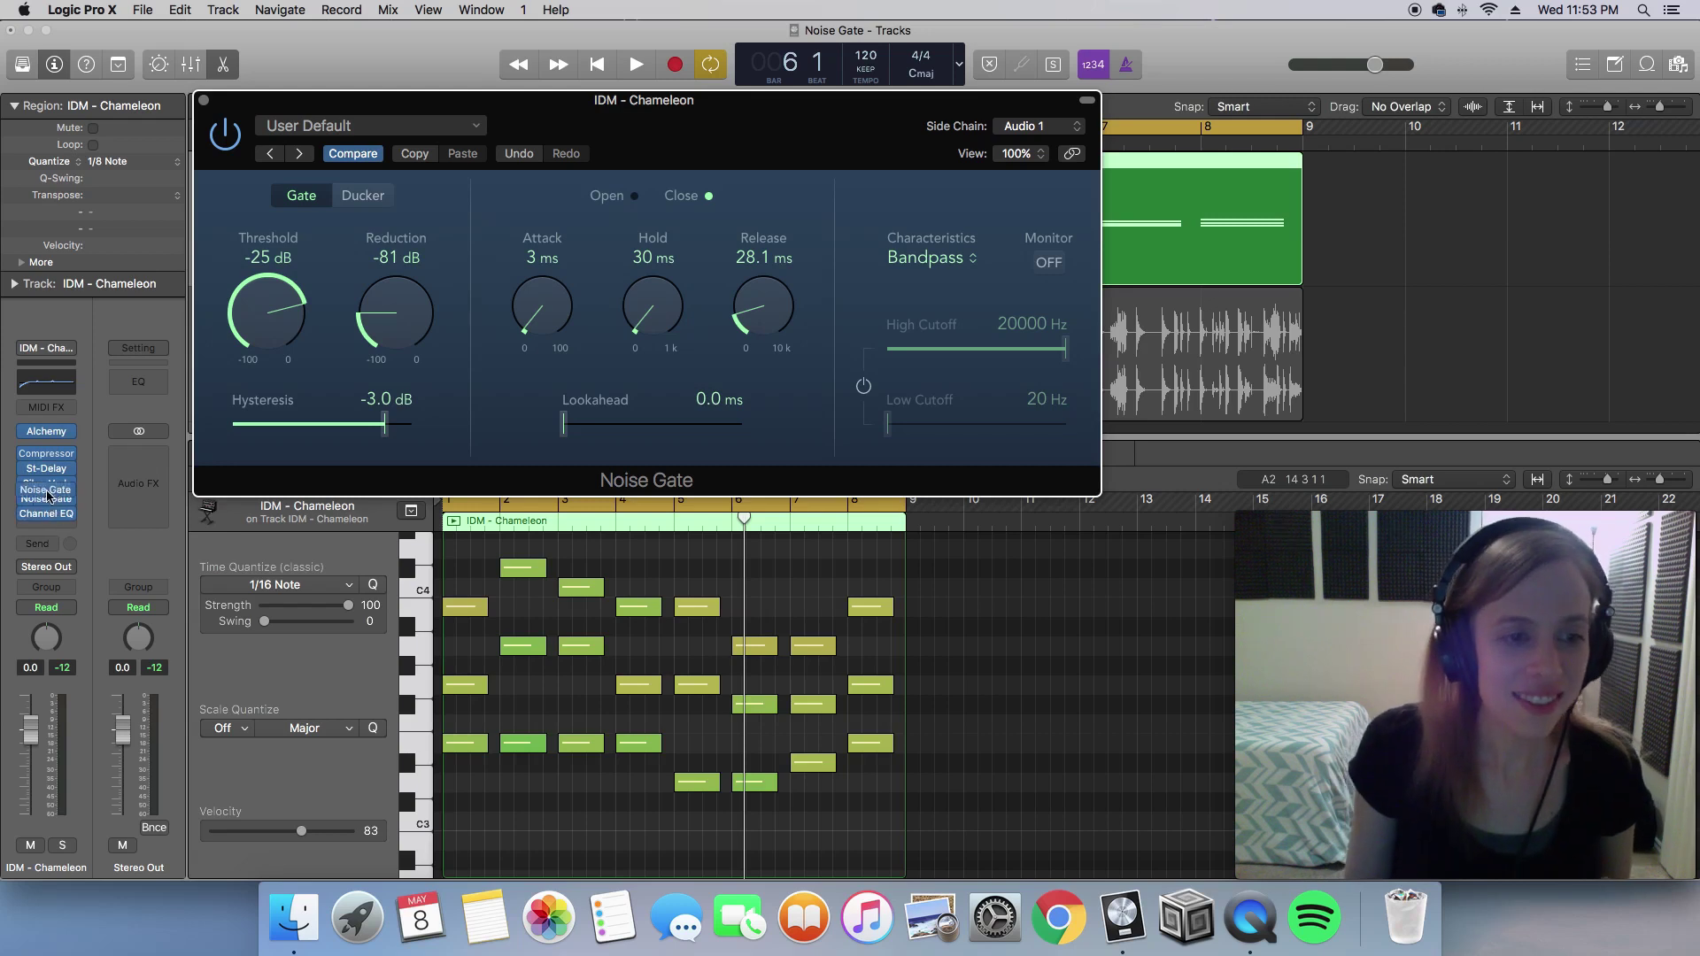
Move the Noise Gate before the SilverVerb, reopen and reposition its window, and play the loop from the beginning
{"action": "left_click_drag", "start_coordinate": [47, 485], "coordinate": [48, 484]}
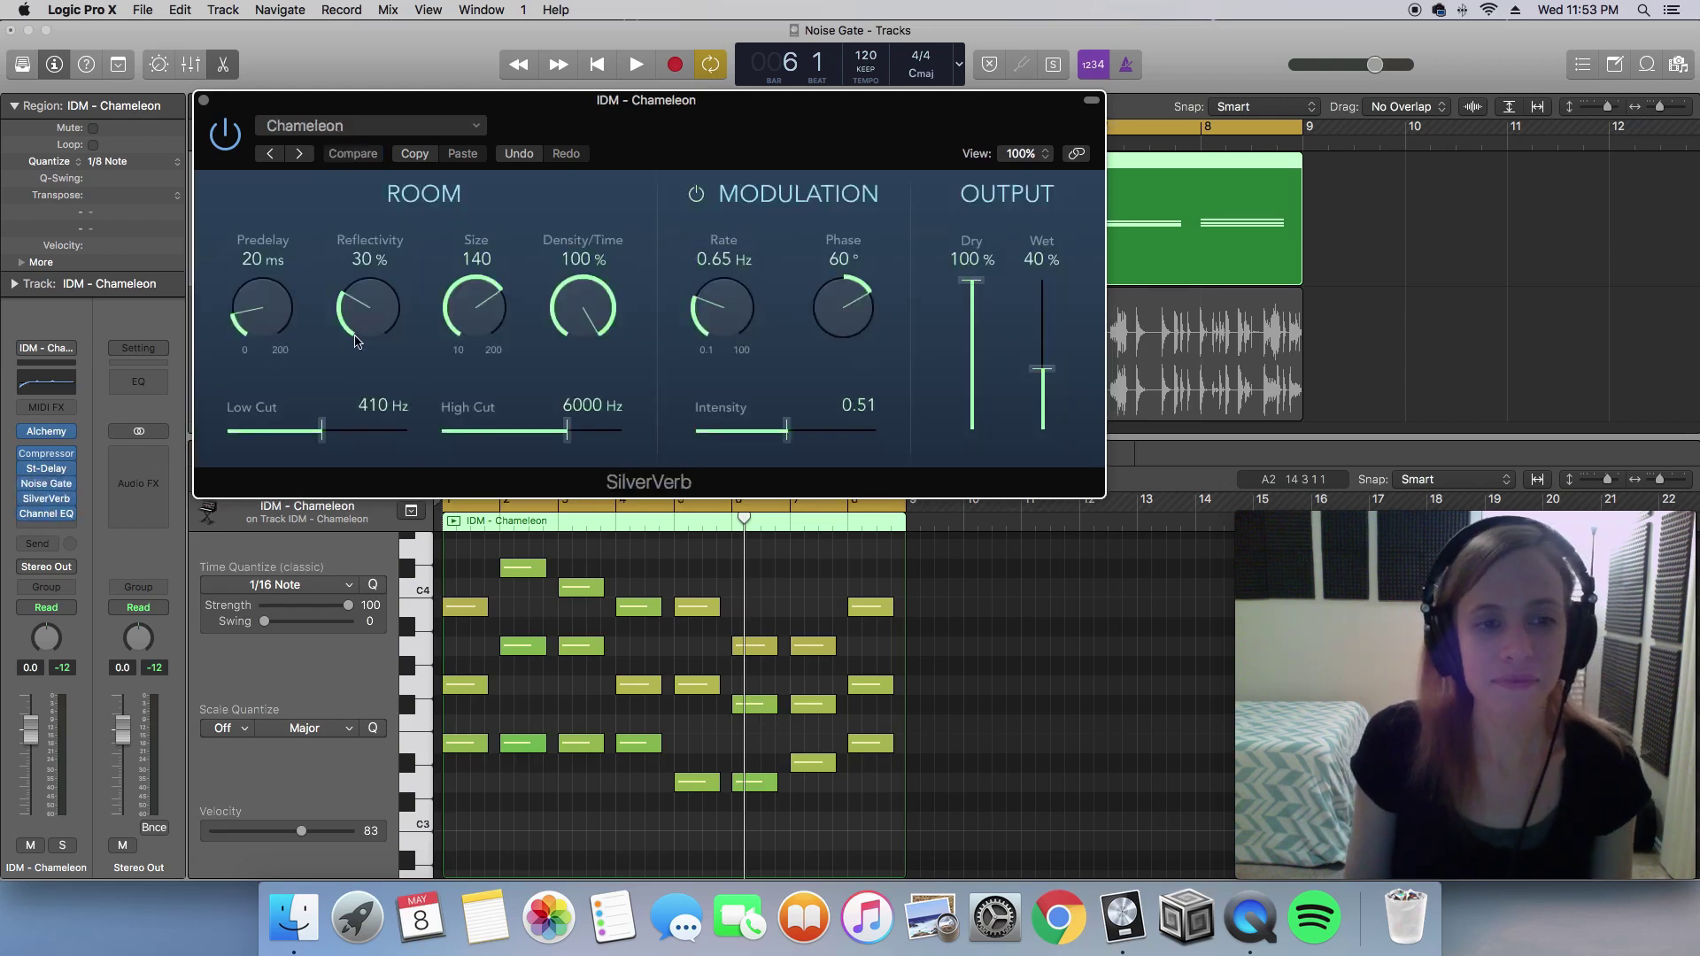
{"action": "left_click", "coordinate": [204, 102]}
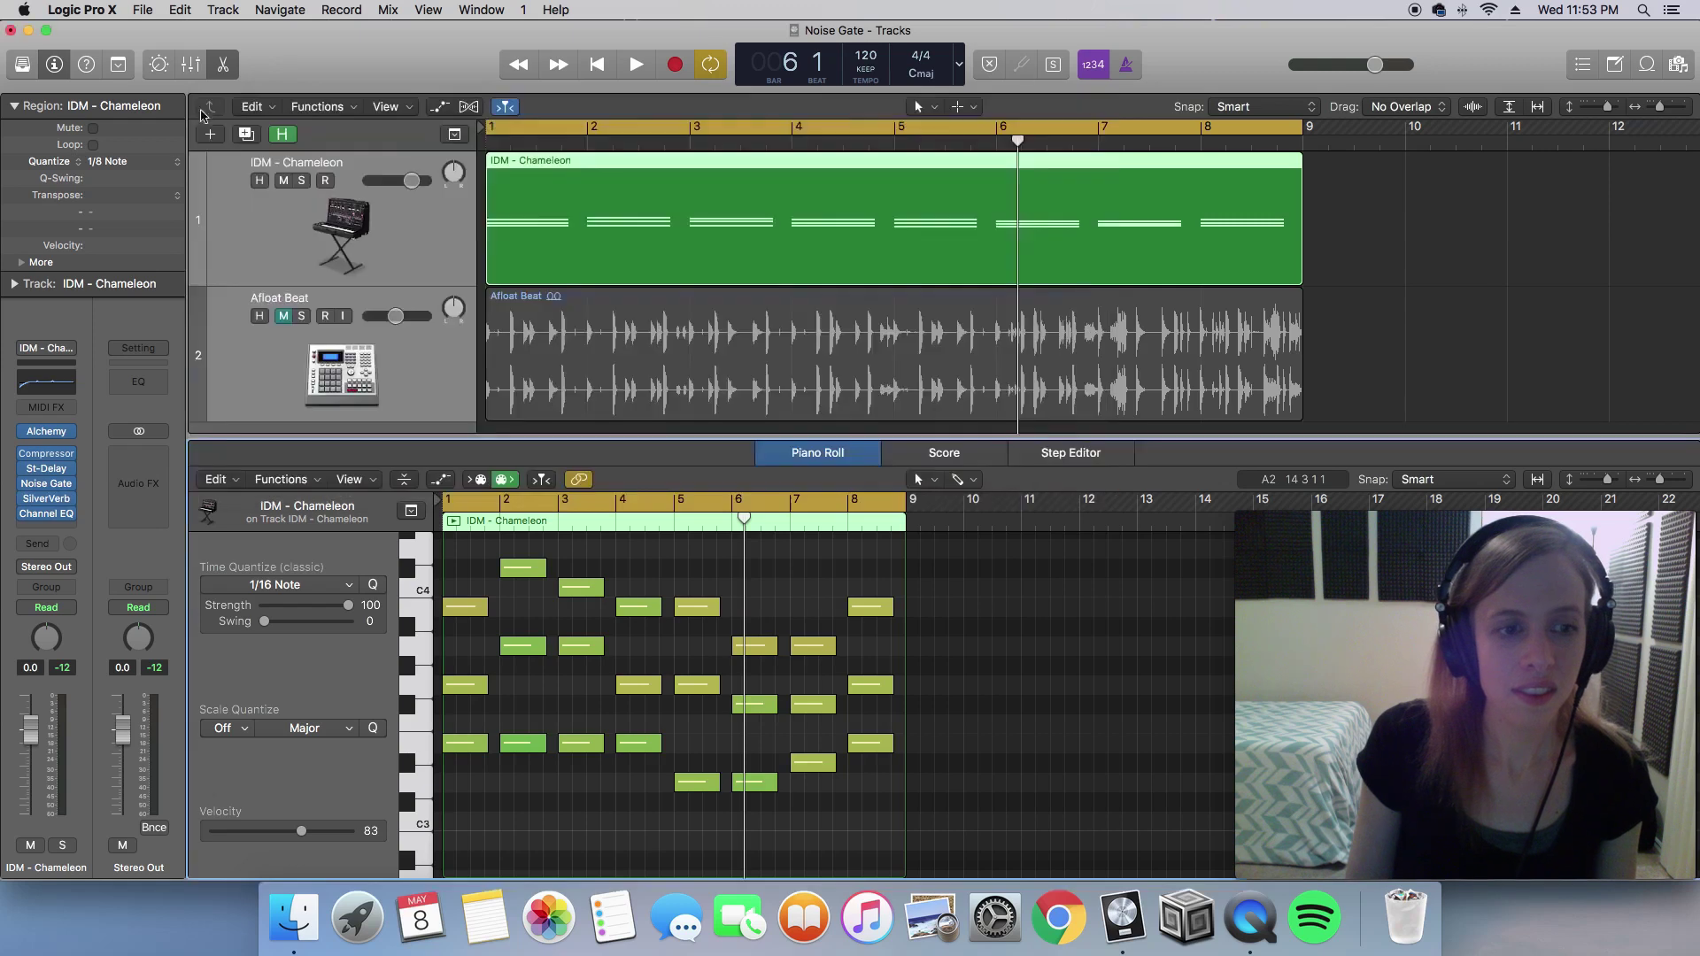
{"action": "left_click", "coordinate": [47, 487]}
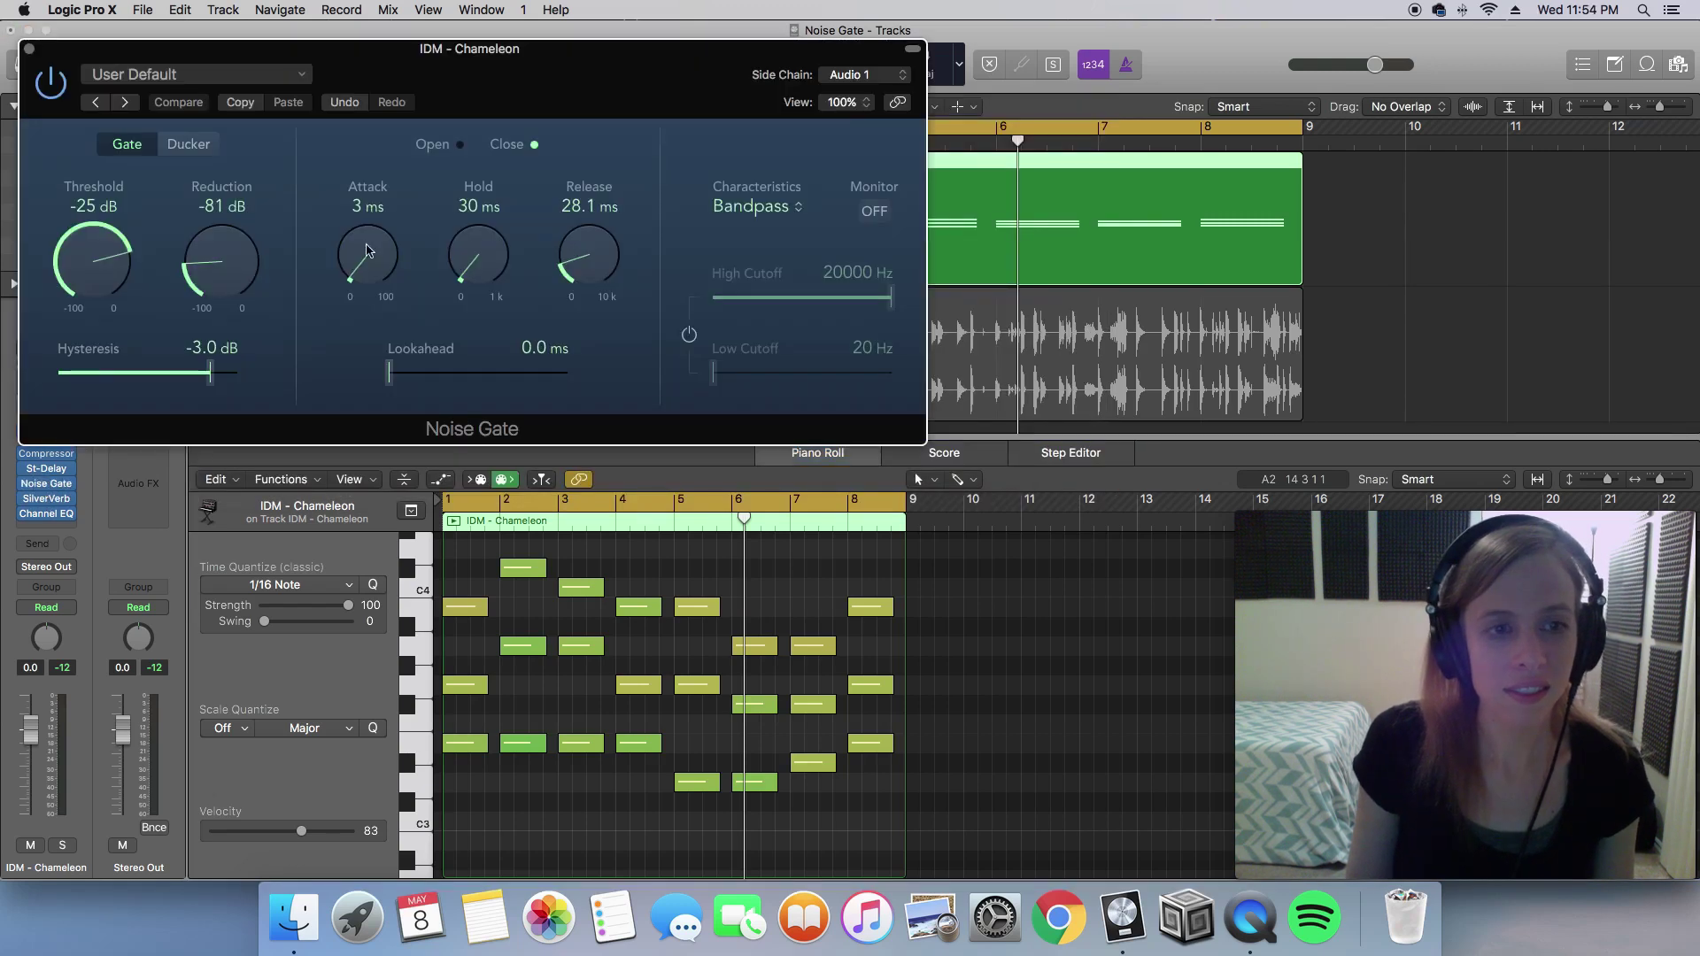
{"action": "key", "text": "Return"}
{"action": "key", "text": "space"}
{"action": "left_click_drag", "start_coordinate": [354, 64], "coordinate": [522, 119]}
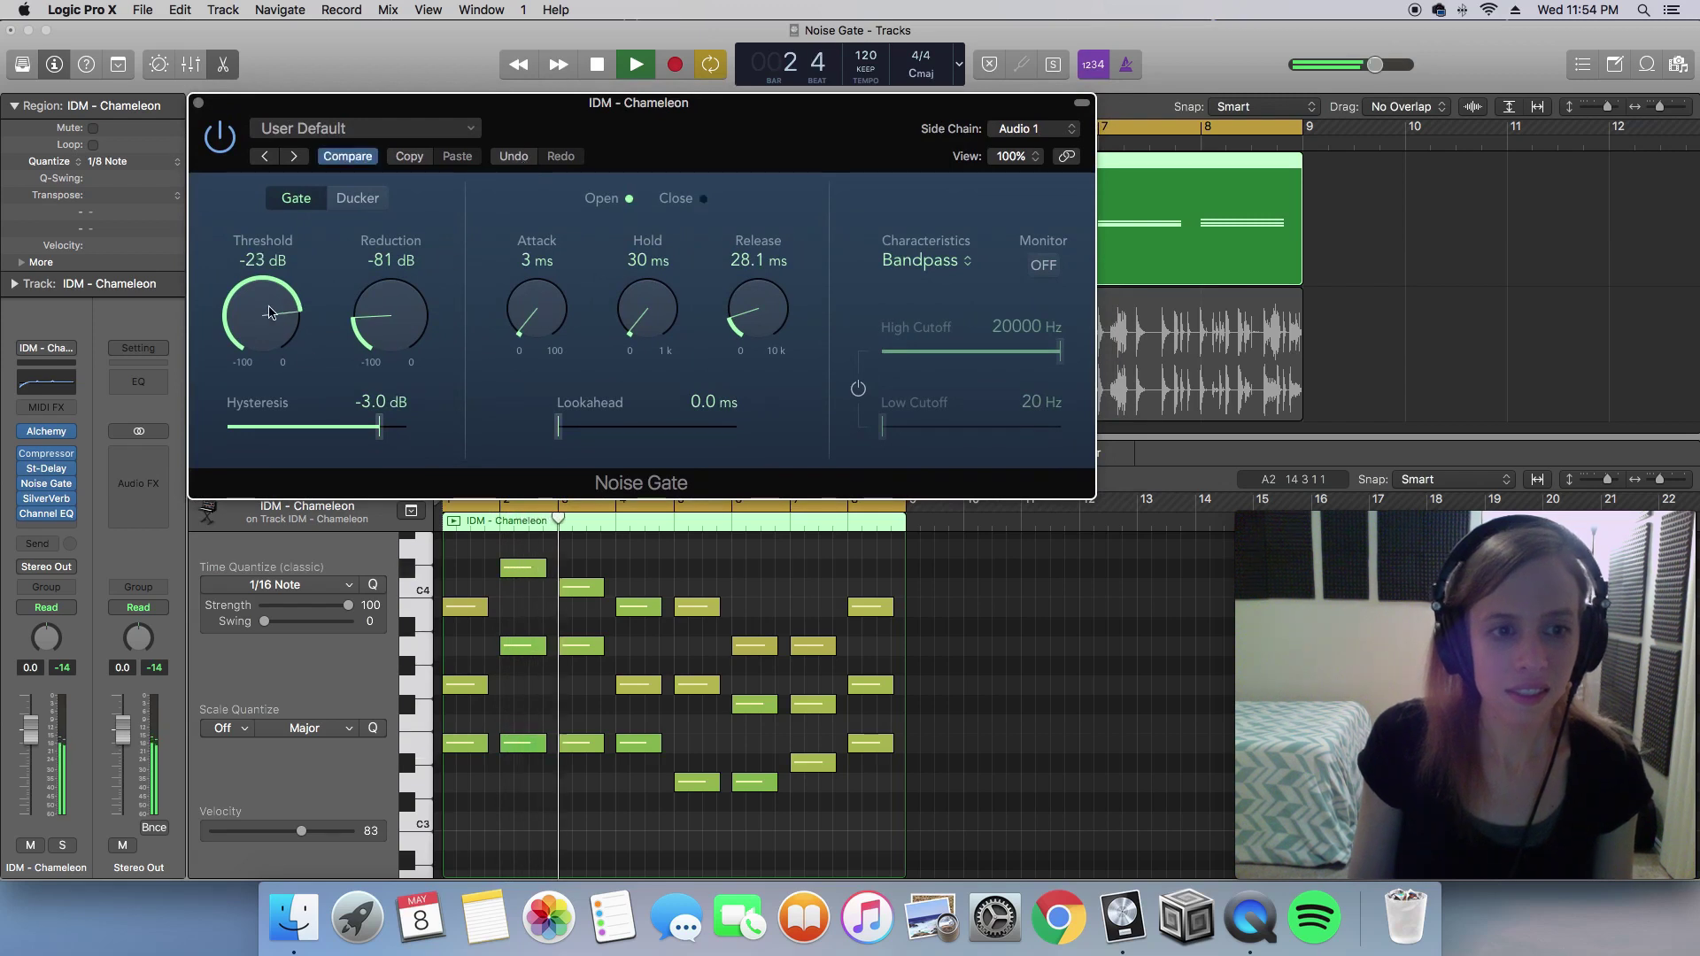
Try a threshold of -10 dB and a reduction of -100 dB, with the release raised to 1195.6 ms and lowered to 801.5 ms
{"action": "left_click_drag", "start_coordinate": [269, 312], "coordinate": [272, 278]}
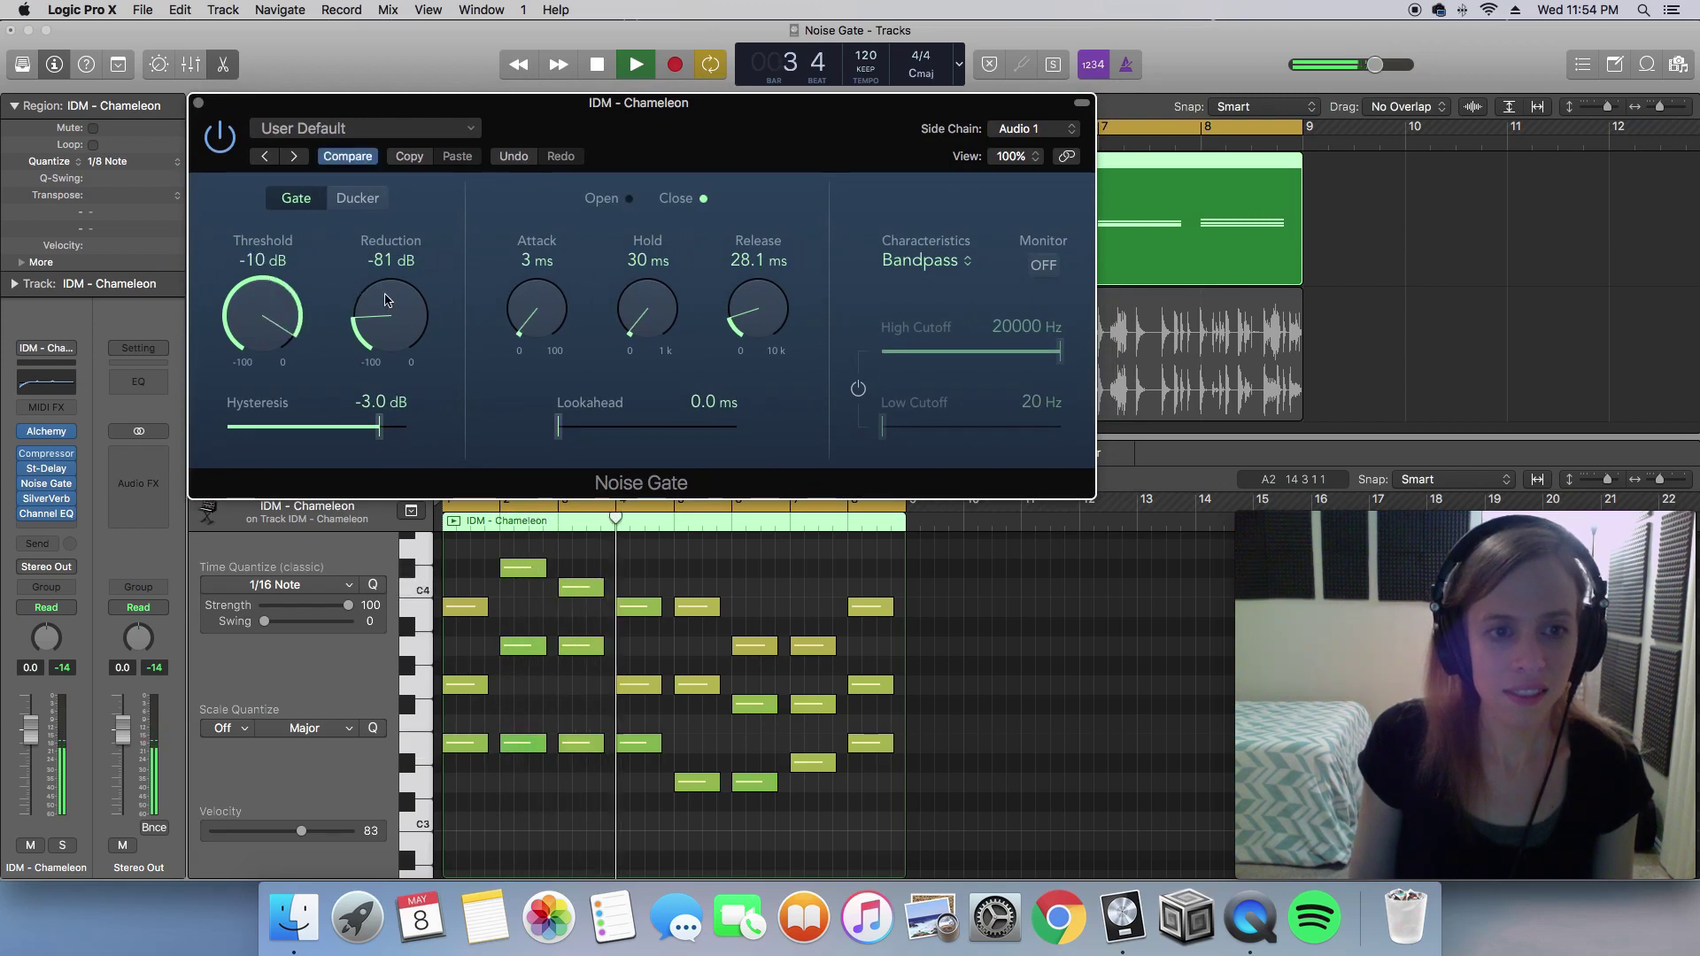
{"action": "left_click_drag", "start_coordinate": [390, 301], "coordinate": [387, 357]}
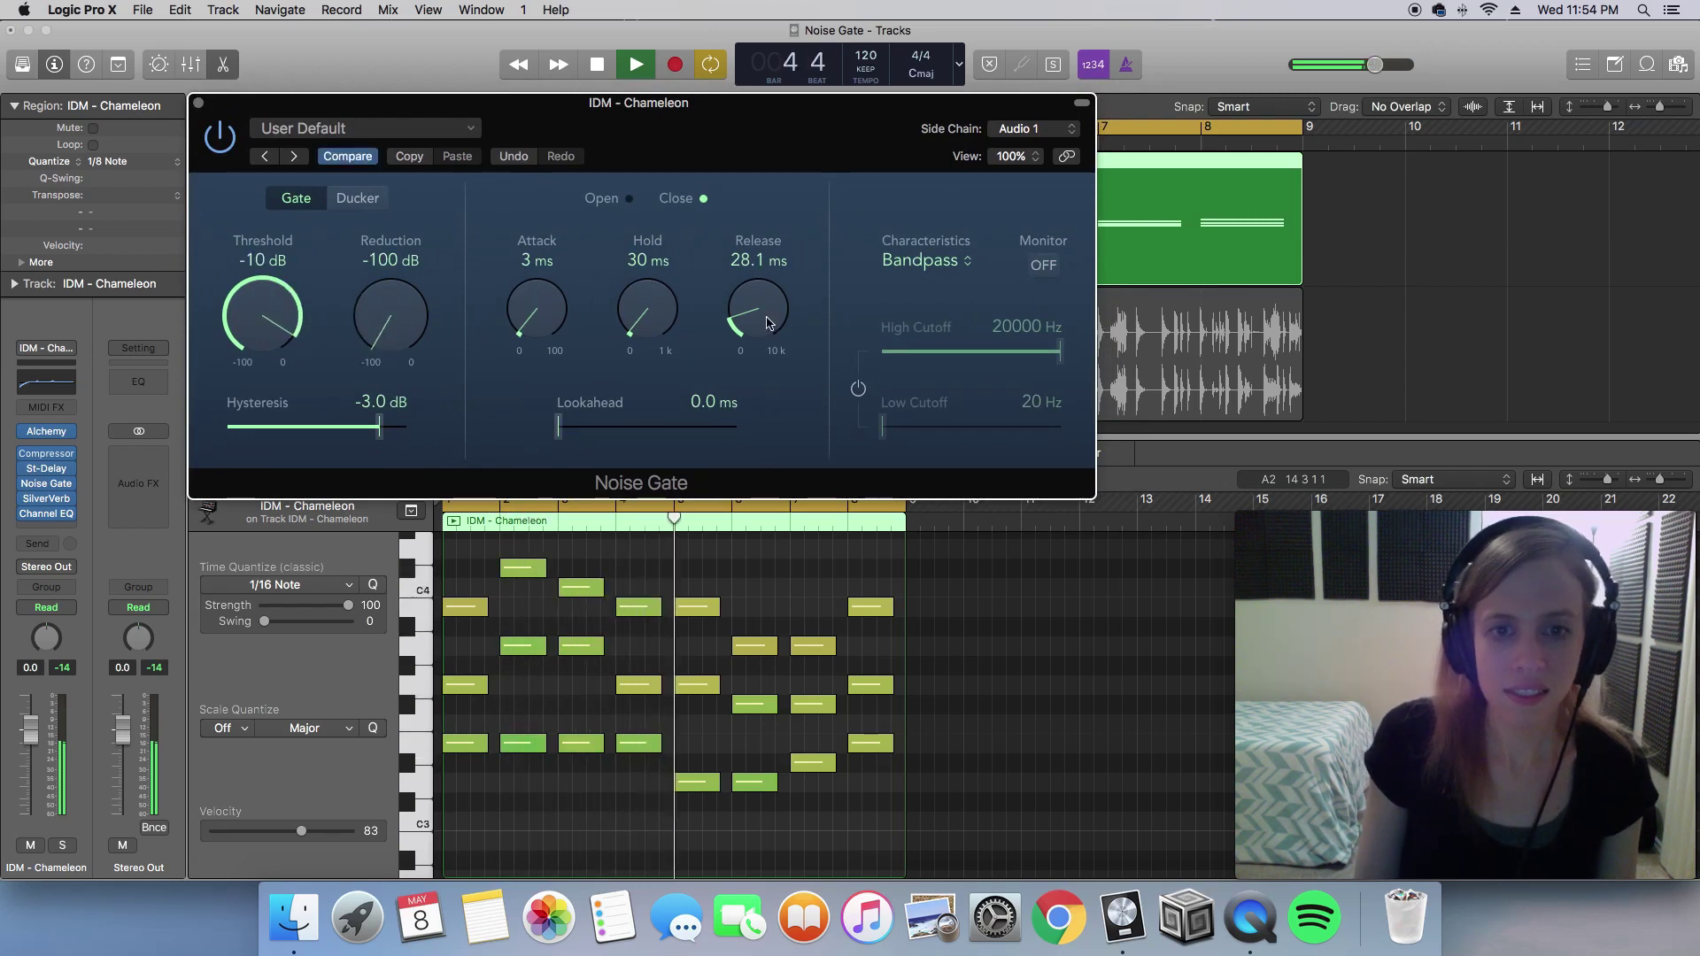
{"action": "left_click_drag", "start_coordinate": [769, 319], "coordinate": [767, 239]}
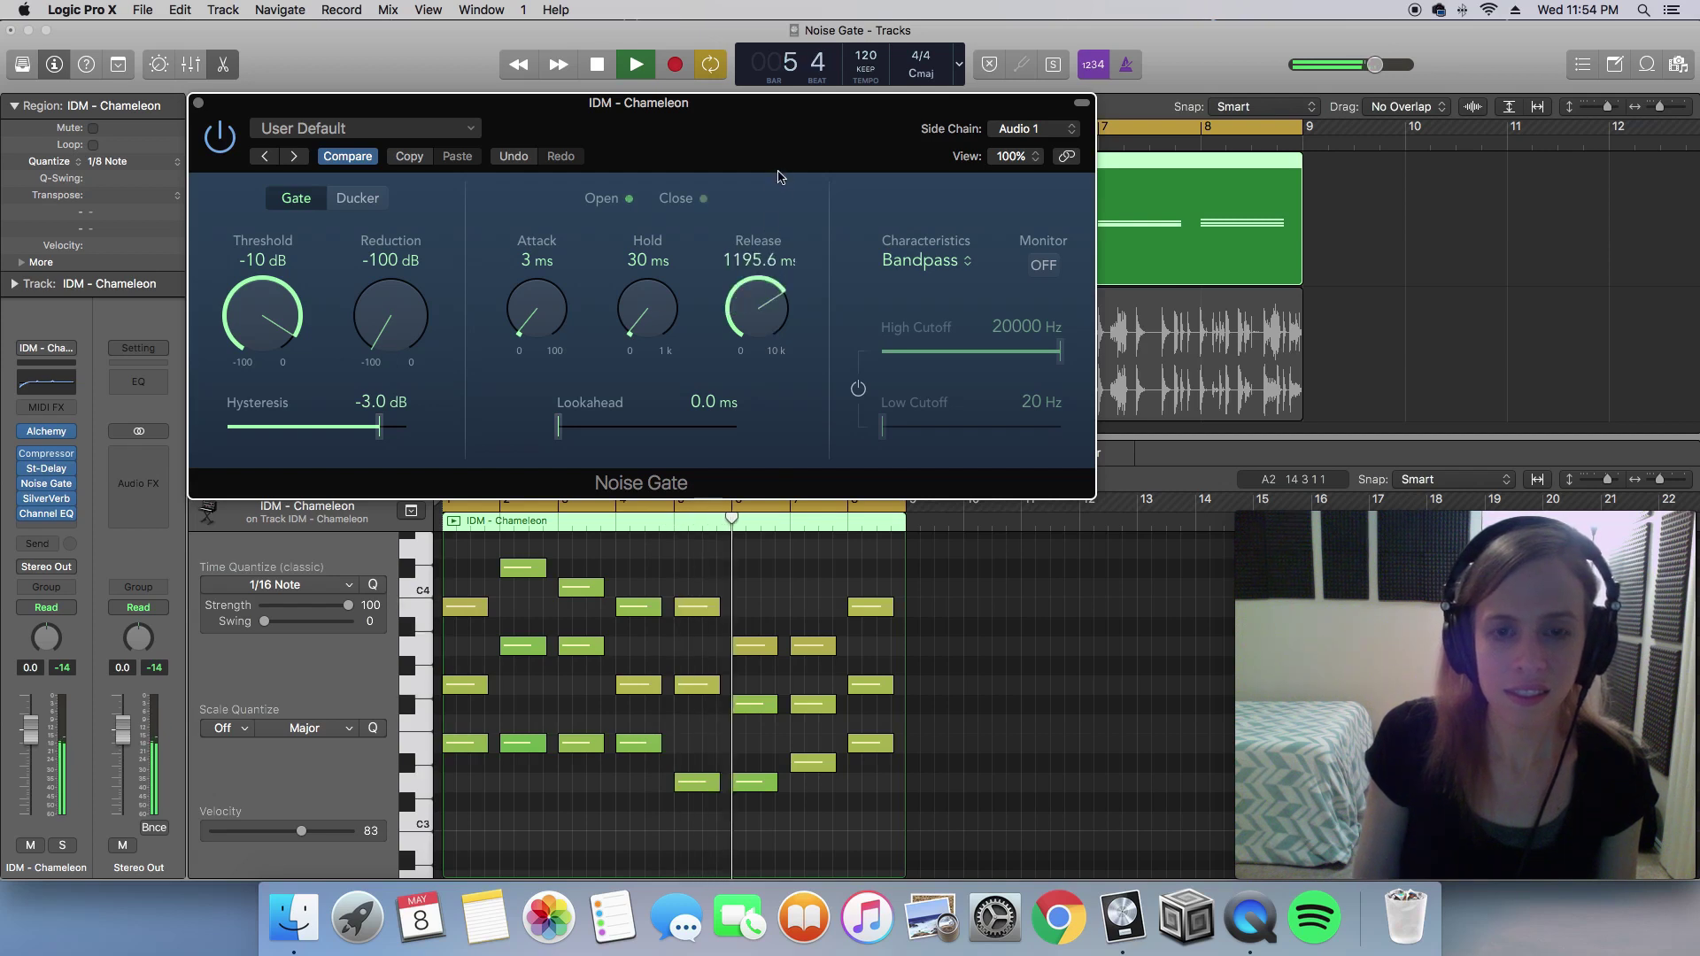
{"action": "left_click_drag", "start_coordinate": [769, 312], "coordinate": [768, 326]}
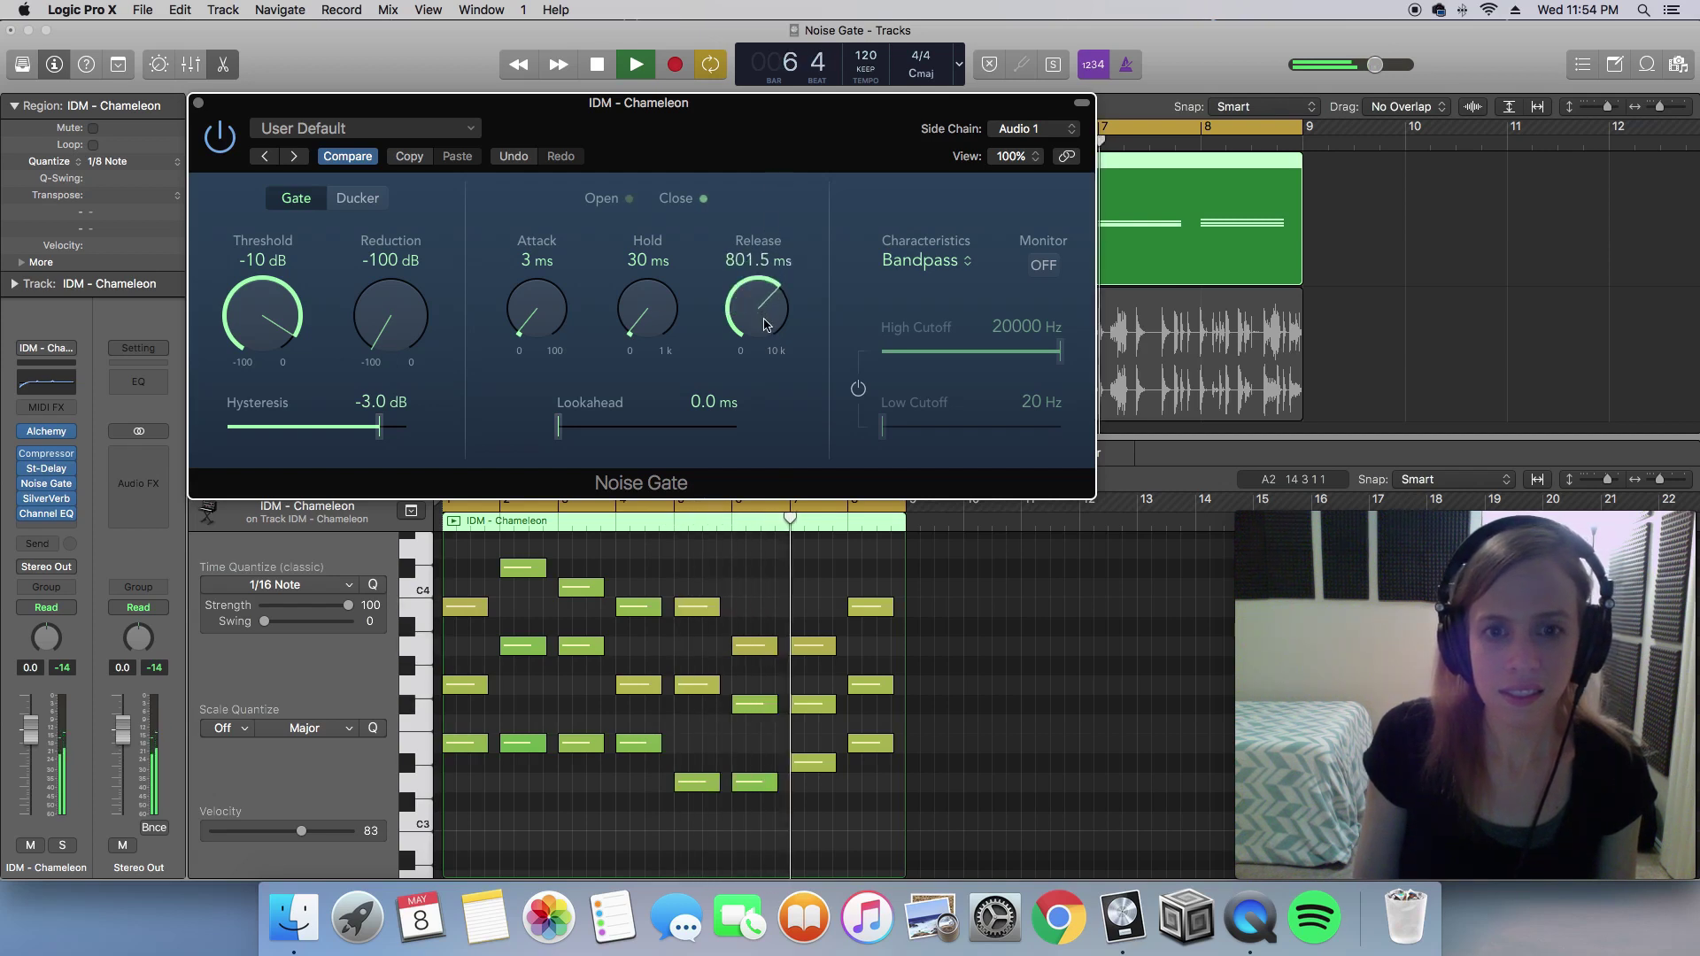
Set the attack to 15 ms, release to 24.0 ms, threshold to -14 dB and reduction to -9 dB, and stop playback
{"action": "left_click_drag", "start_coordinate": [556, 316], "coordinate": [531, 289]}
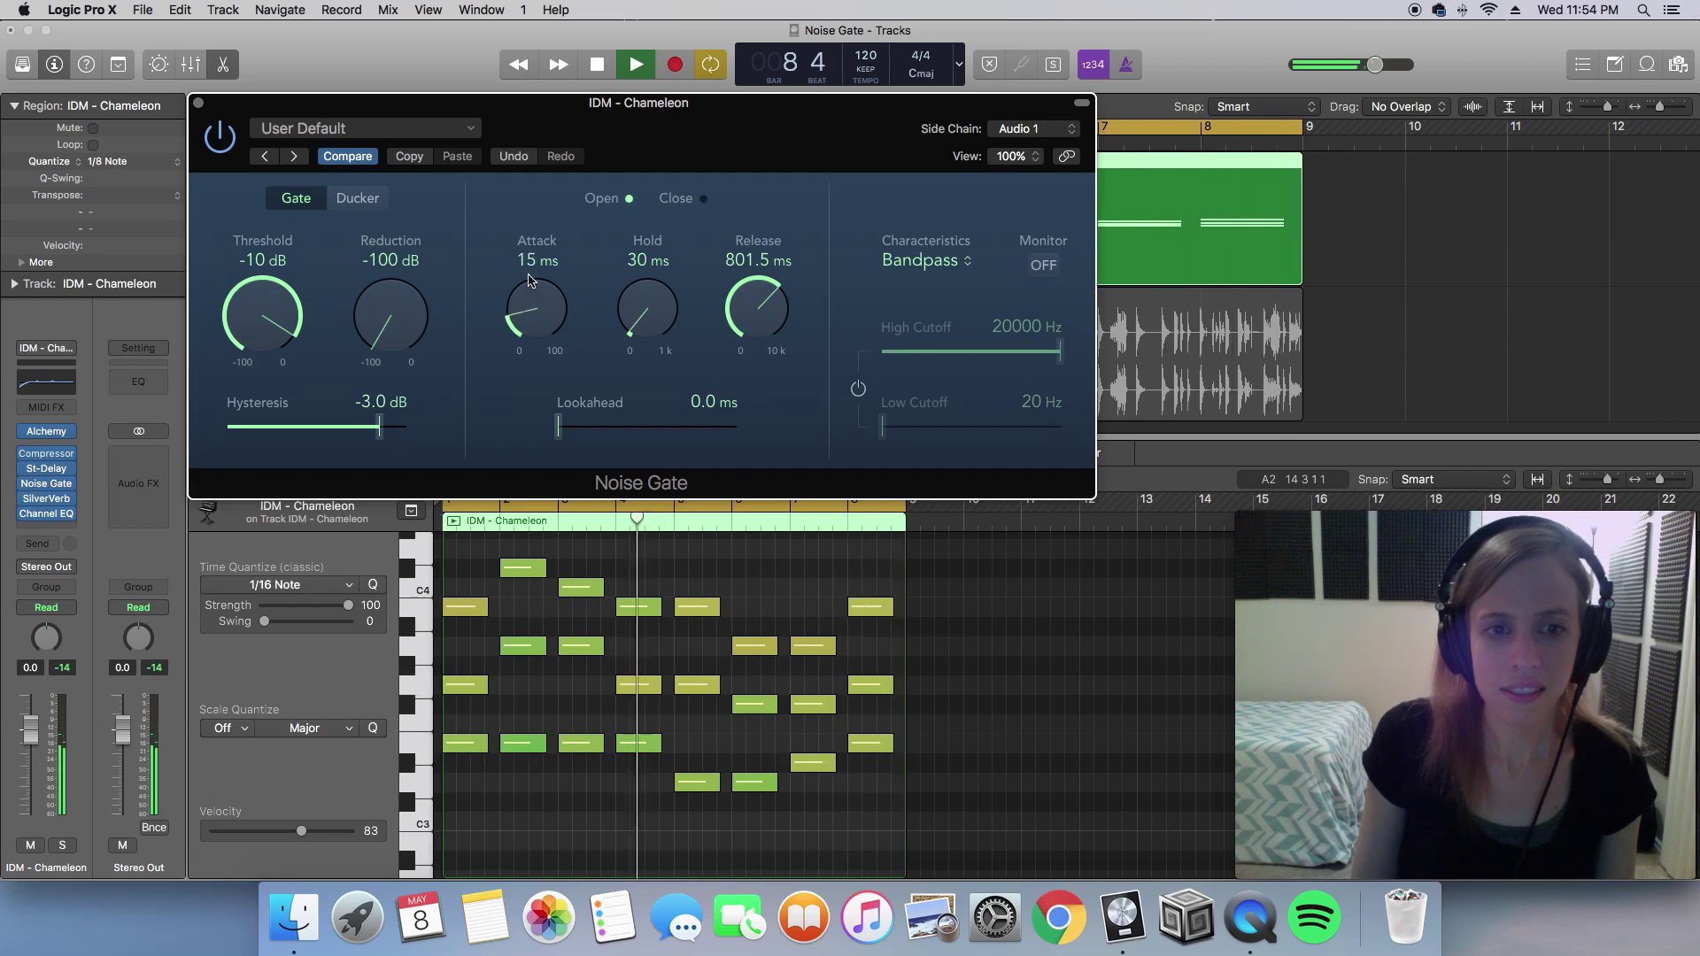
{"action": "left_click_drag", "start_coordinate": [740, 295], "coordinate": [751, 429]}
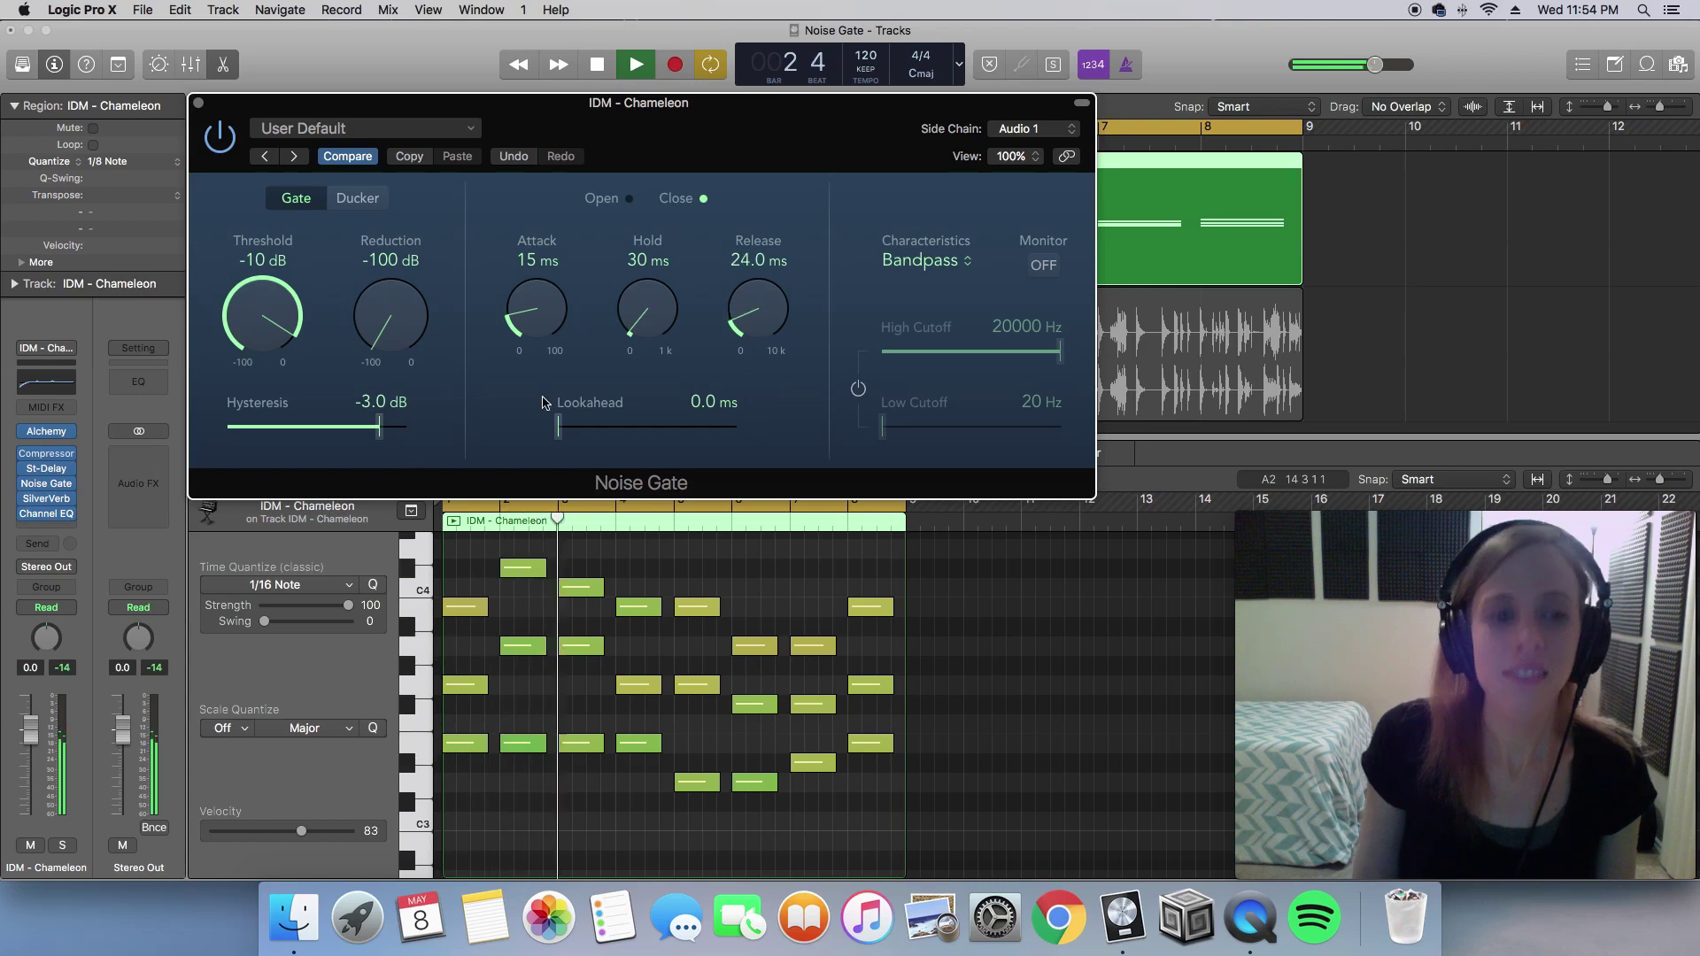
{"action": "left_click_drag", "start_coordinate": [251, 337], "coordinate": [413, 246]}
{"action": "left_click_drag", "start_coordinate": [387, 306], "coordinate": [387, 274]}
{"action": "left_click_drag", "start_coordinate": [273, 324], "coordinate": [313, 367]}
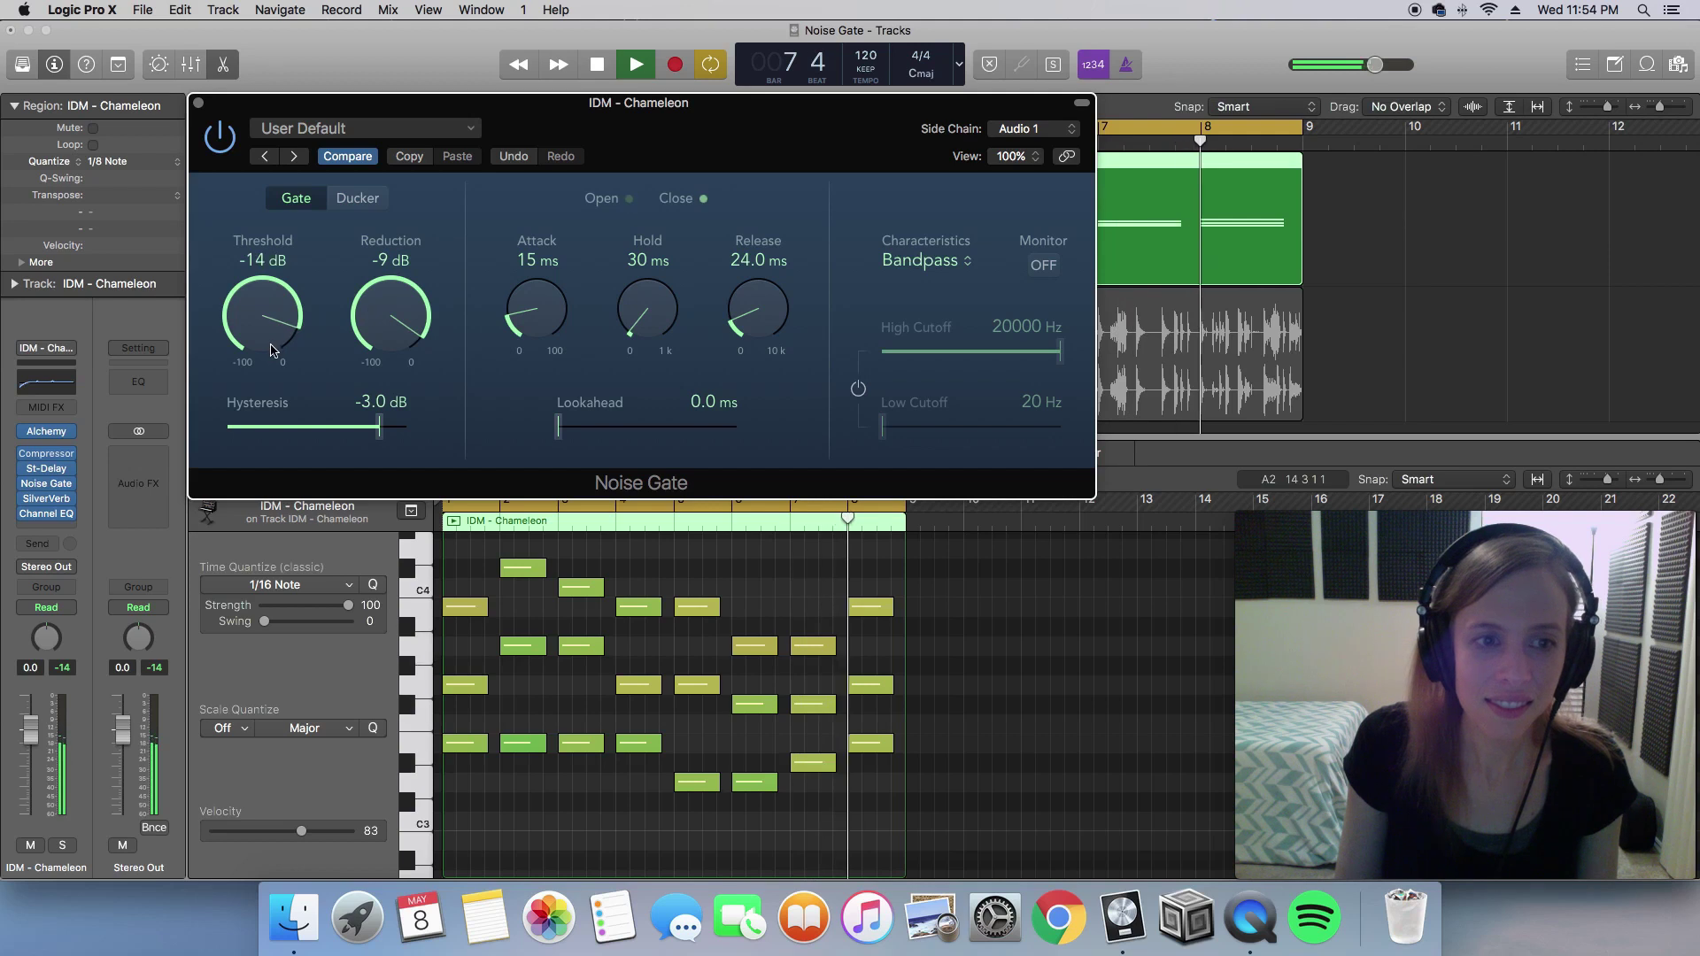
{"action": "key", "text": "space"}
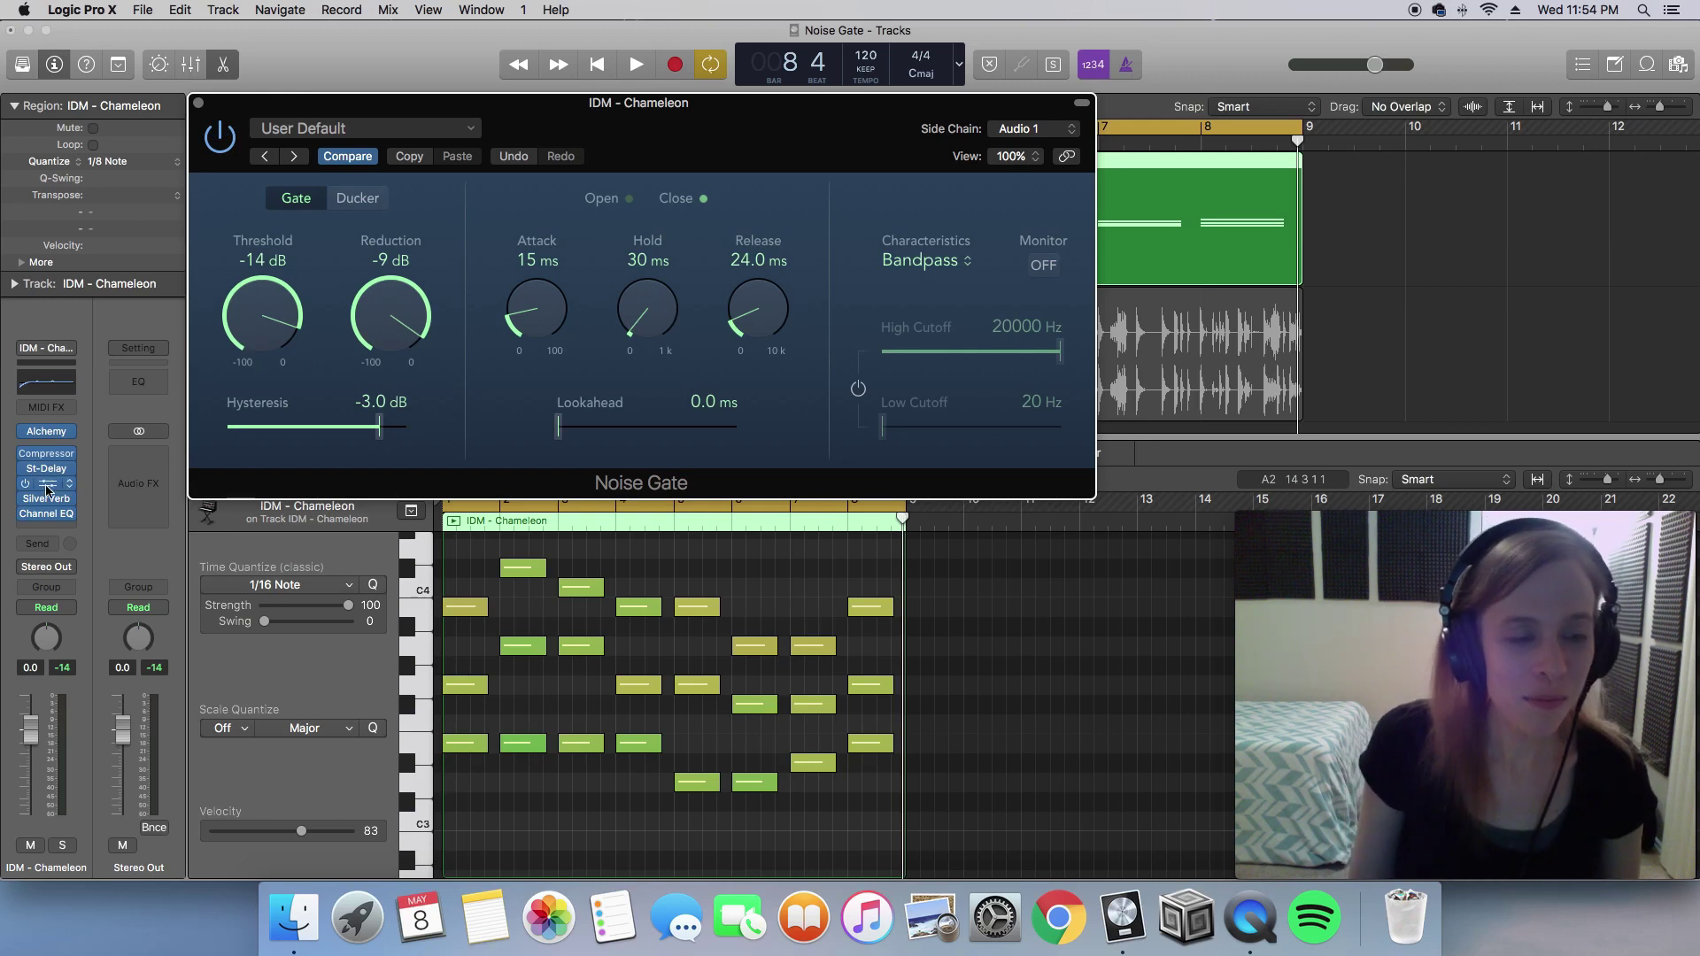
Move the Noise Gate before the St-Delay in the effects chain, close the Stereo Delay window, and reopen and reposition the Noise Gate window
{"action": "left_click_drag", "start_coordinate": [46, 479], "coordinate": [47, 472]}
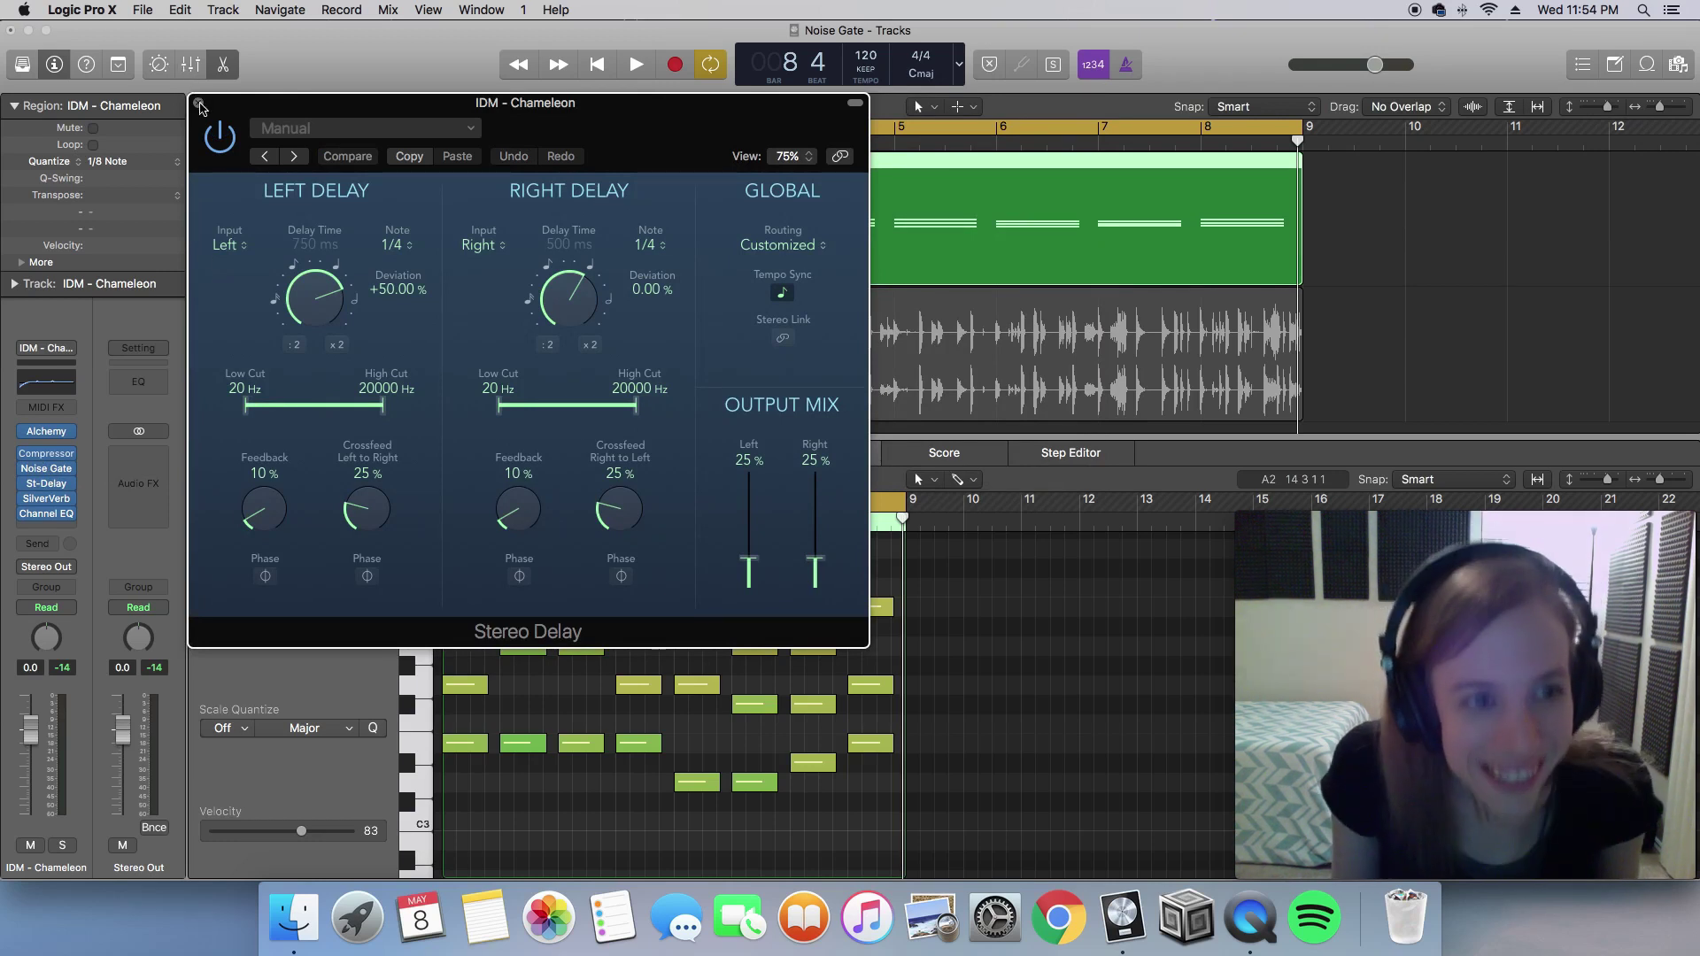
{"action": "left_click", "coordinate": [199, 104]}
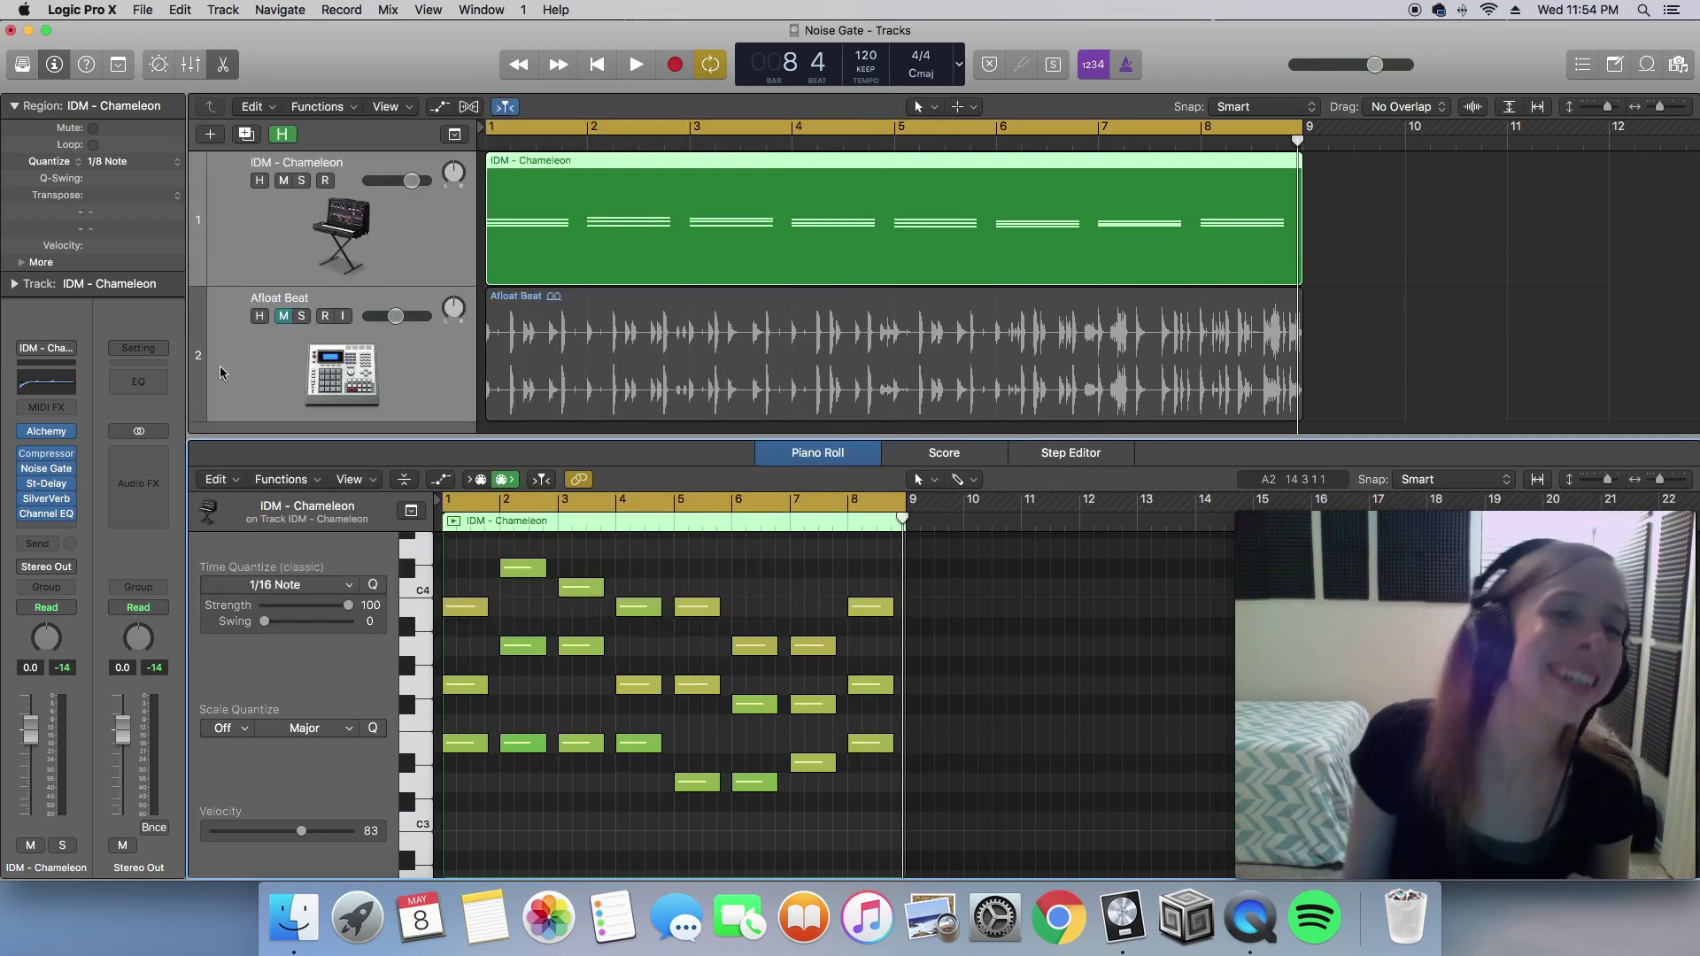
{"action": "left_click", "coordinate": [46, 471]}
{"action": "left_click_drag", "start_coordinate": [332, 84], "coordinate": [505, 139]}
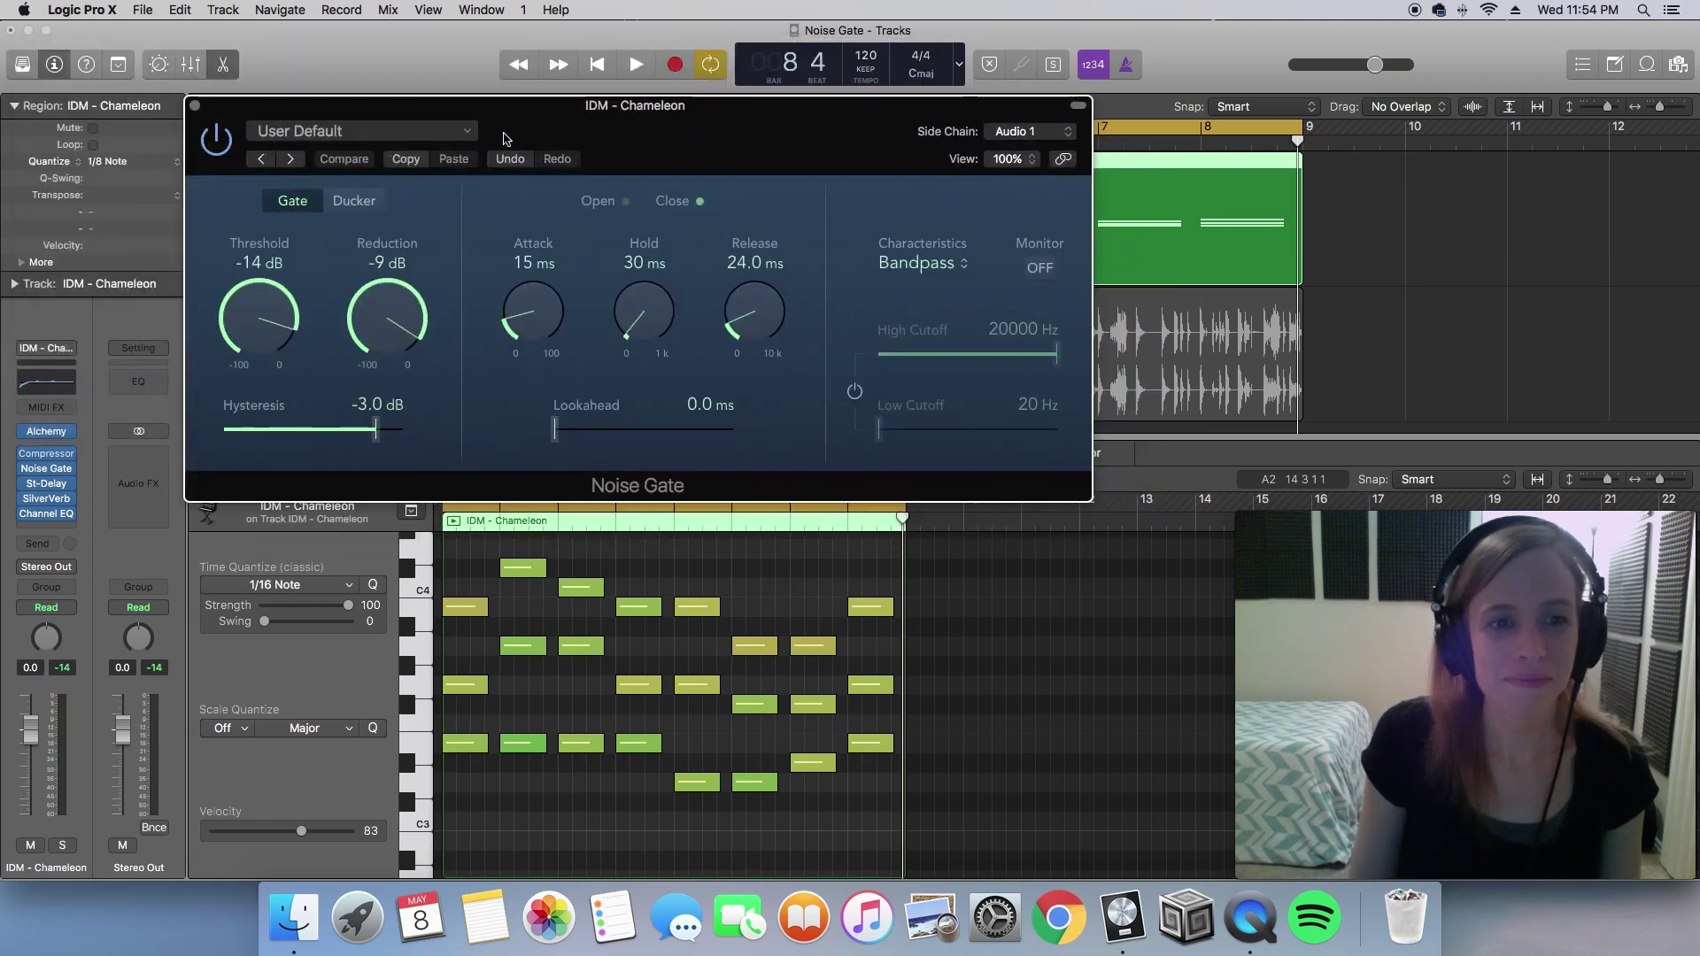
Set reduction to -100 dB and threshold to -51 dB, play the loop, and change threshold to -8 dB, attack to 4 ms and release to 70.7 ms
{"action": "left_click_drag", "start_coordinate": [263, 304], "coordinate": [263, 383]}
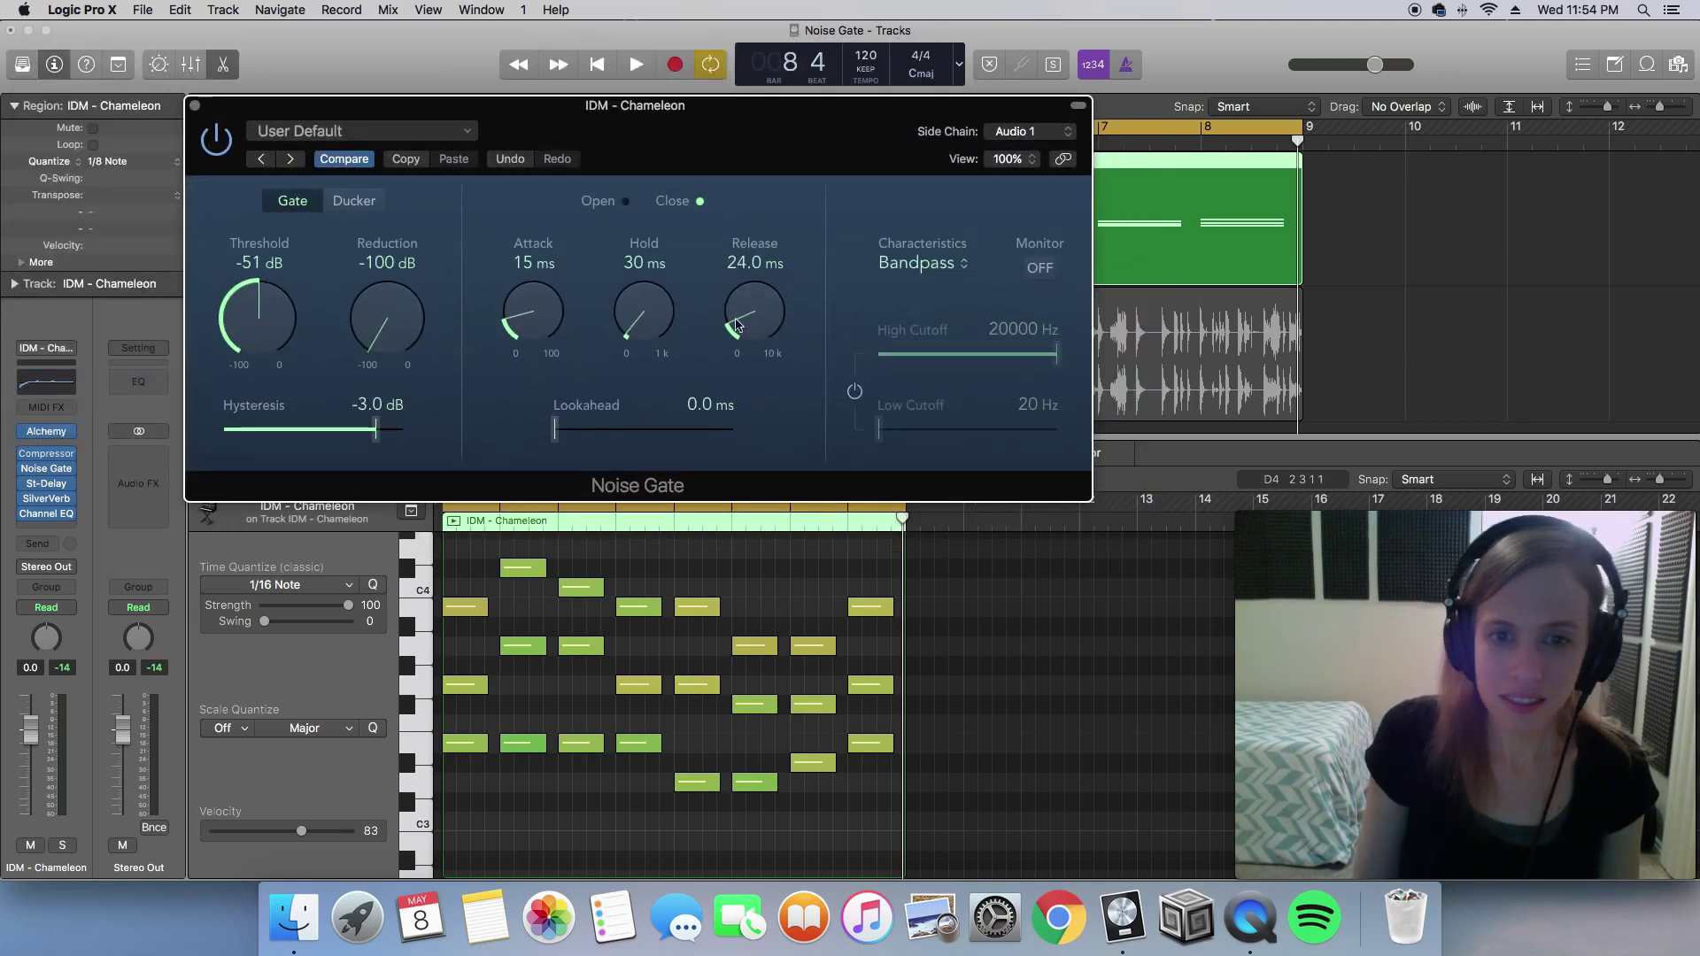
{"action": "key", "text": "space"}
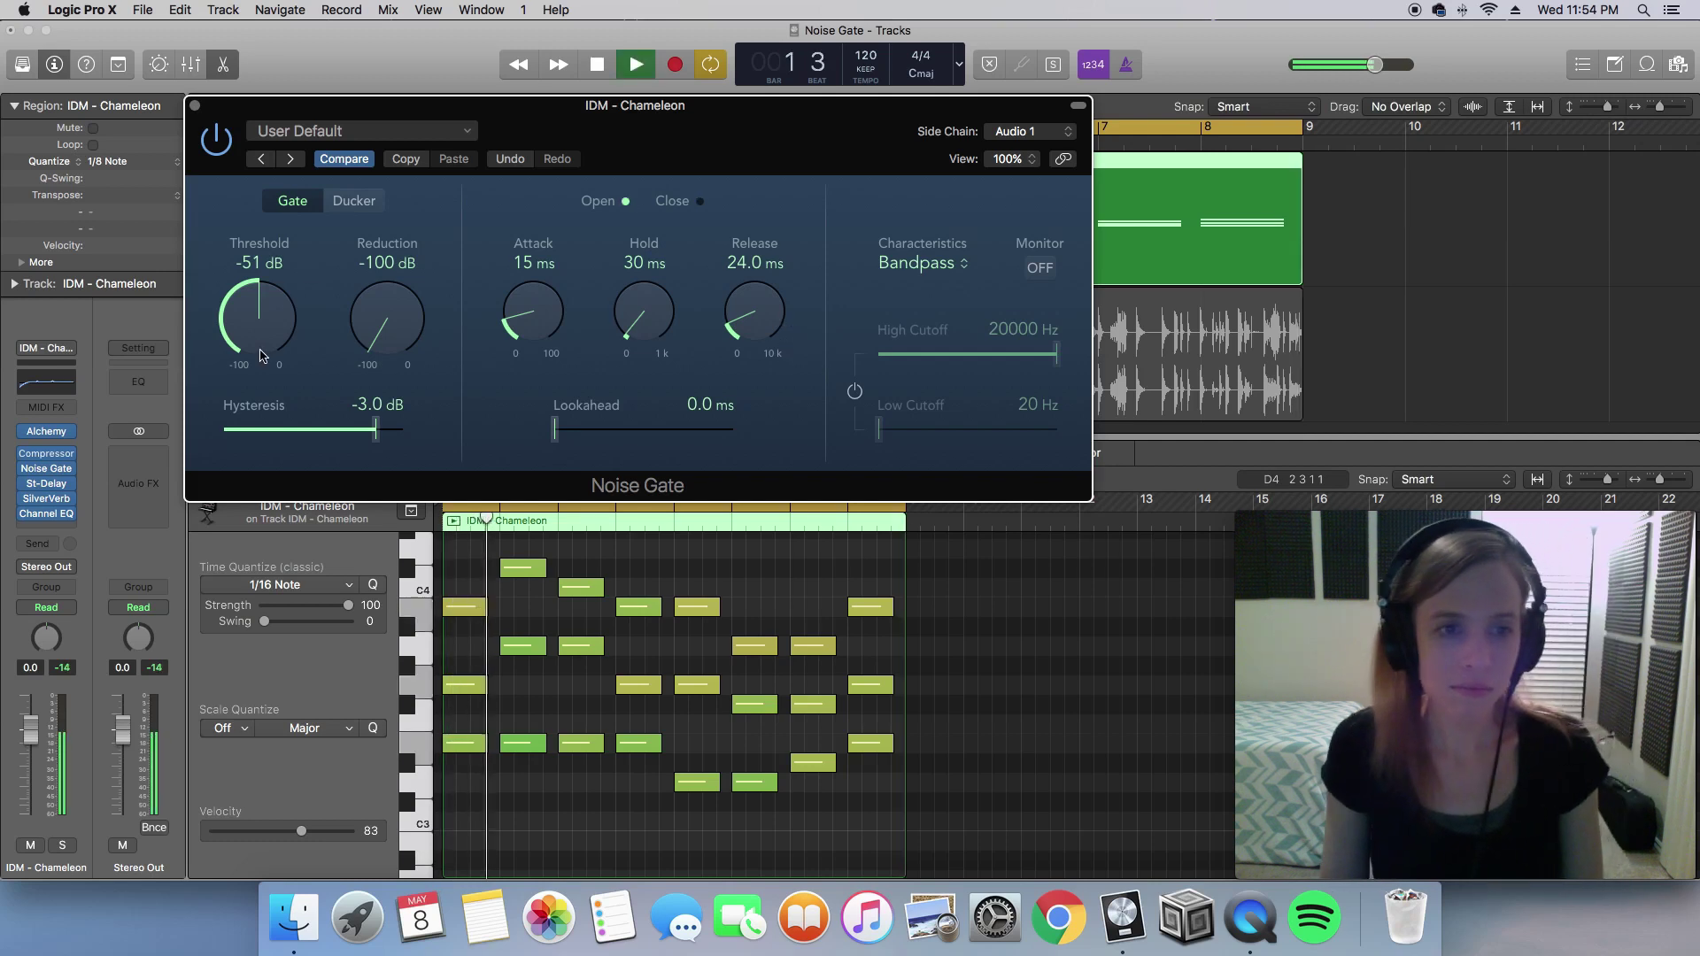
{"action": "left_click_drag", "start_coordinate": [260, 354], "coordinate": [262, 237]}
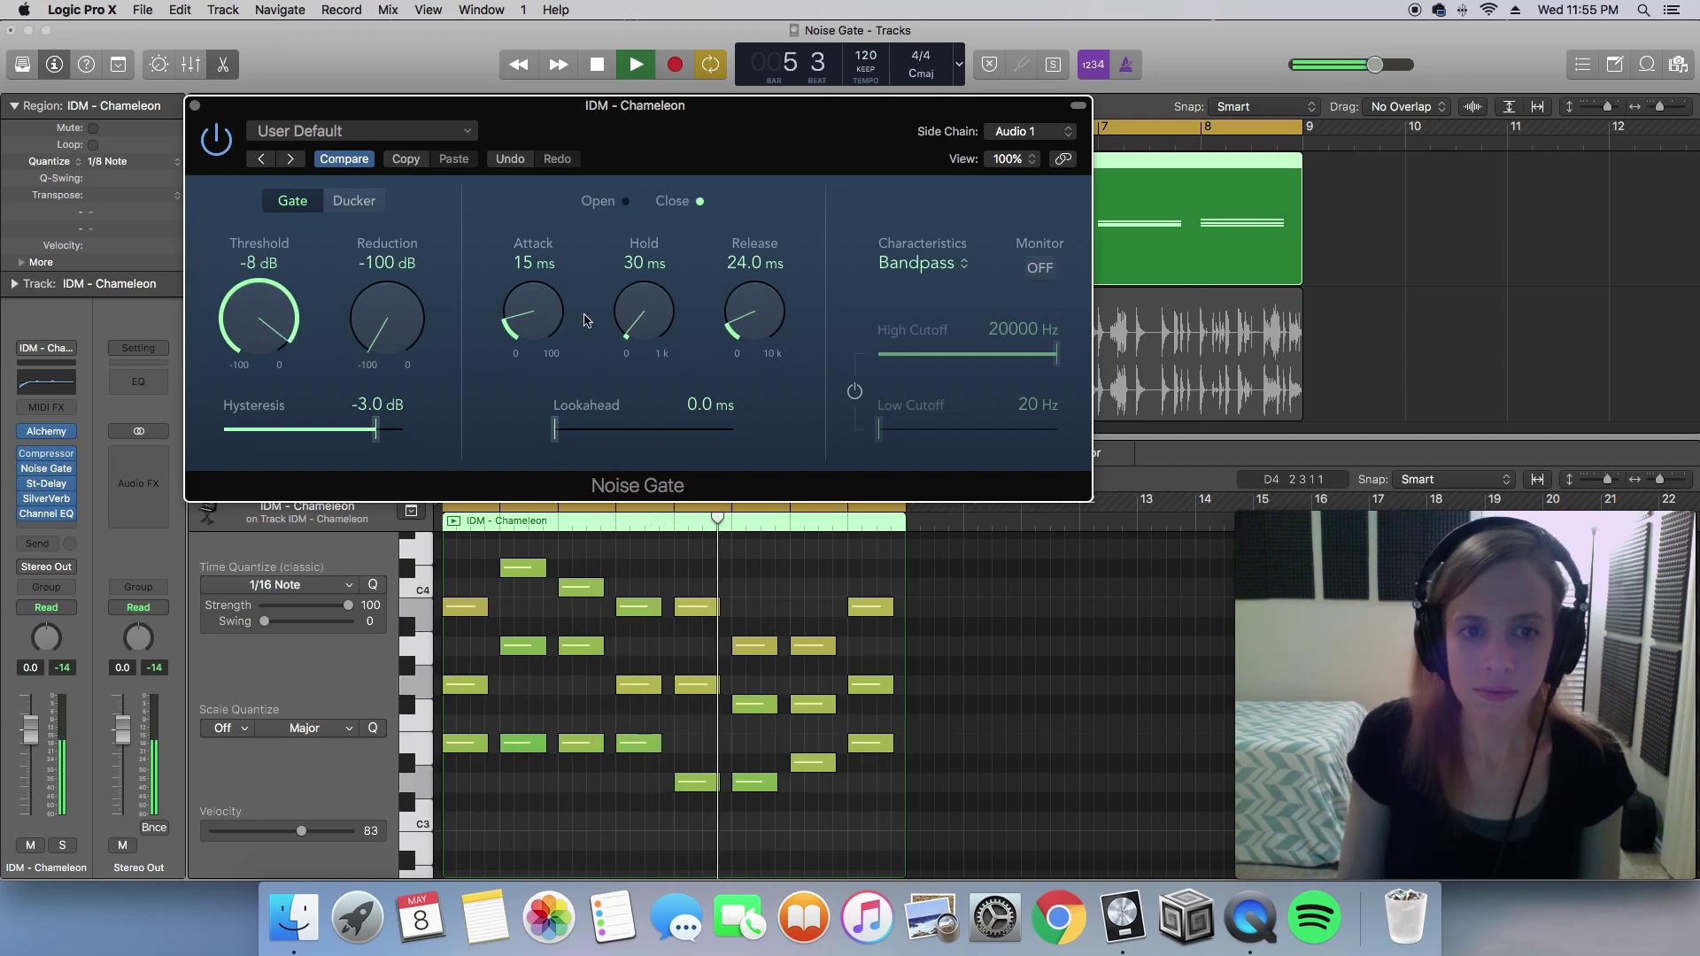
{"action": "left_click_drag", "start_coordinate": [551, 322], "coordinate": [543, 345]}
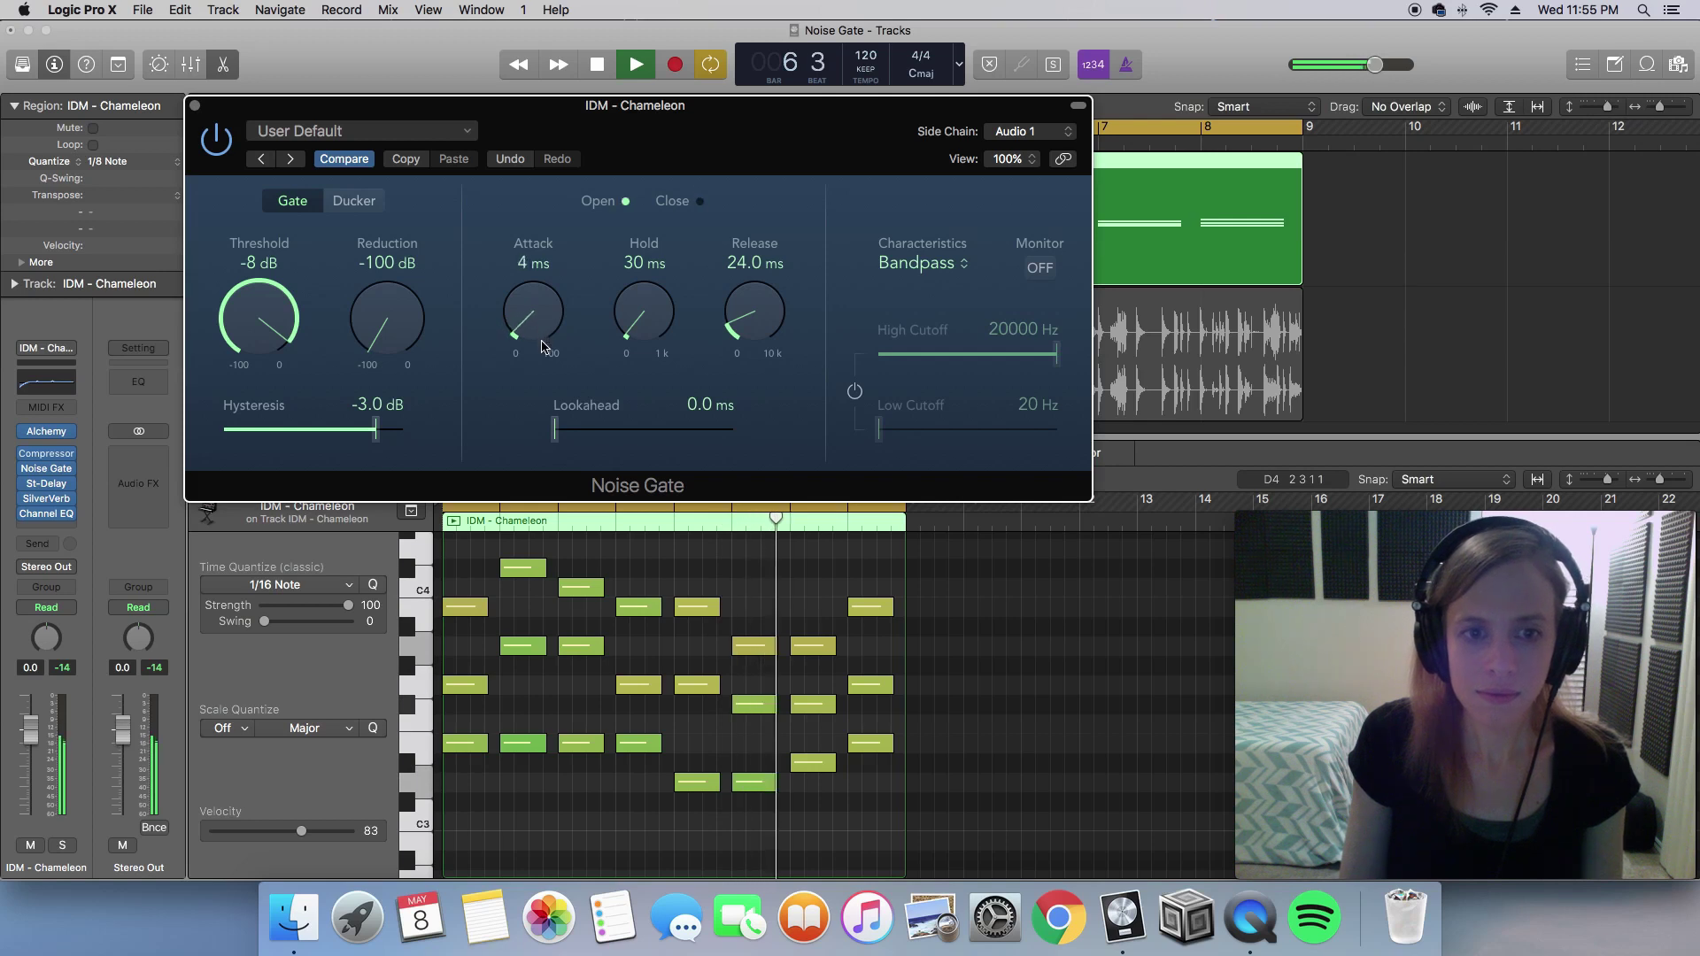
{"action": "left_click_drag", "start_coordinate": [768, 326], "coordinate": [762, 288]}
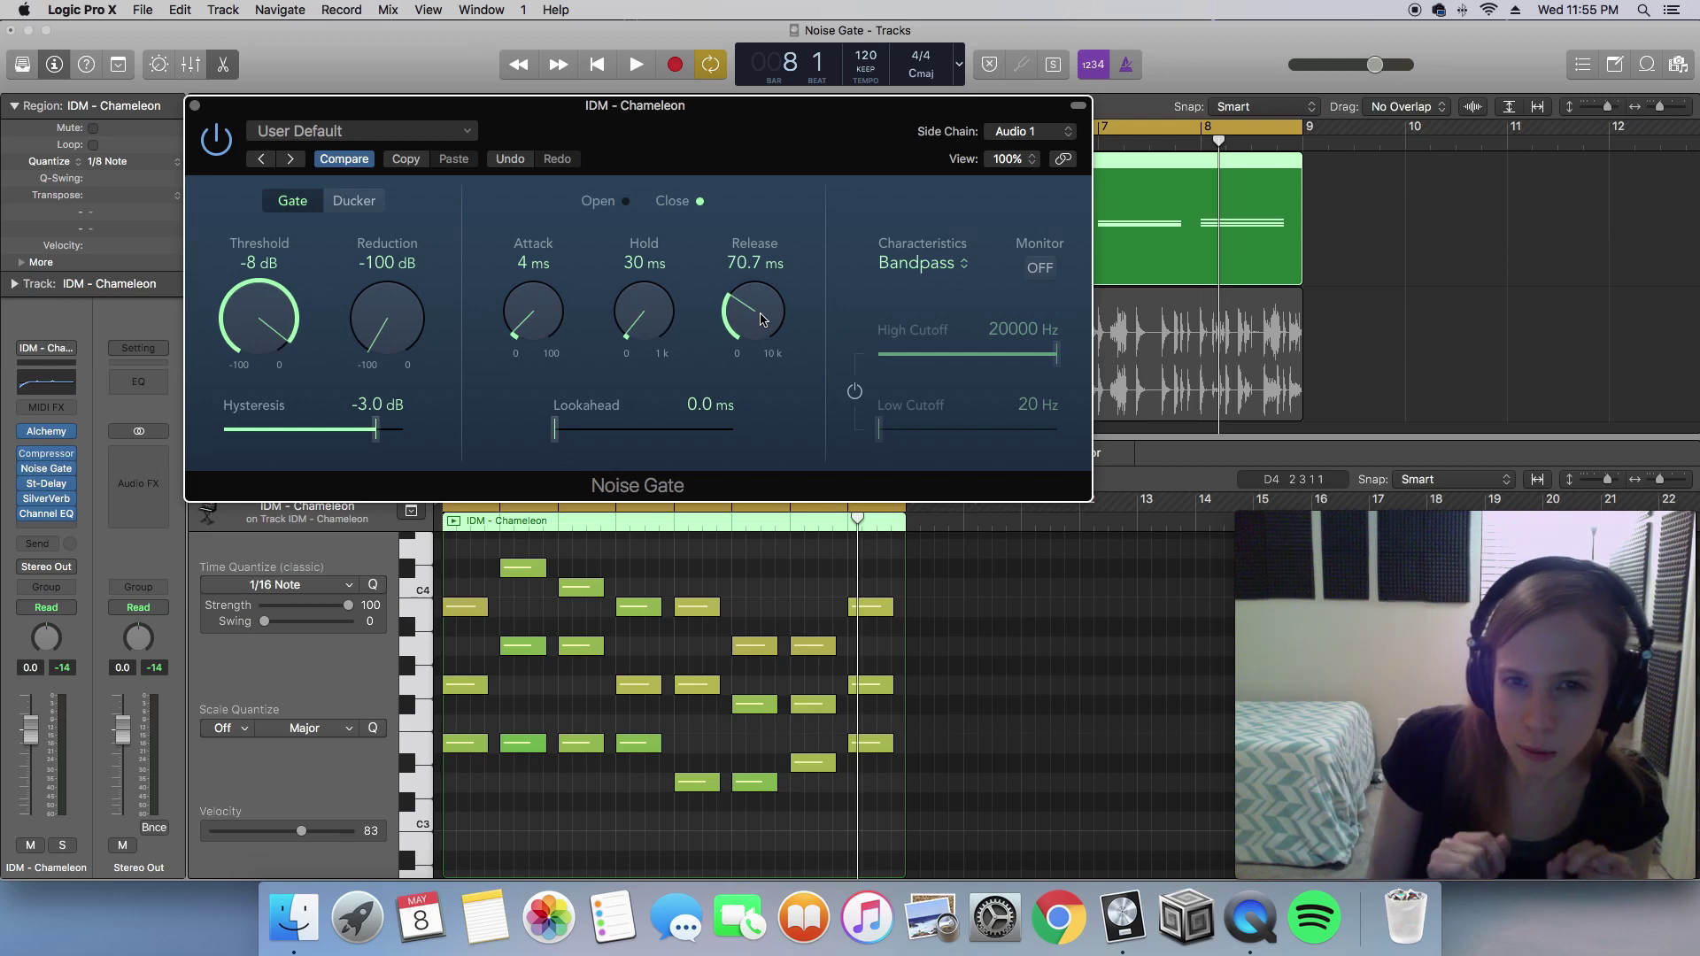
Play the loop again and set the threshold to -10 dB, release to 102.2 ms and hold to 40 ms
{"action": "key", "text": "space"}
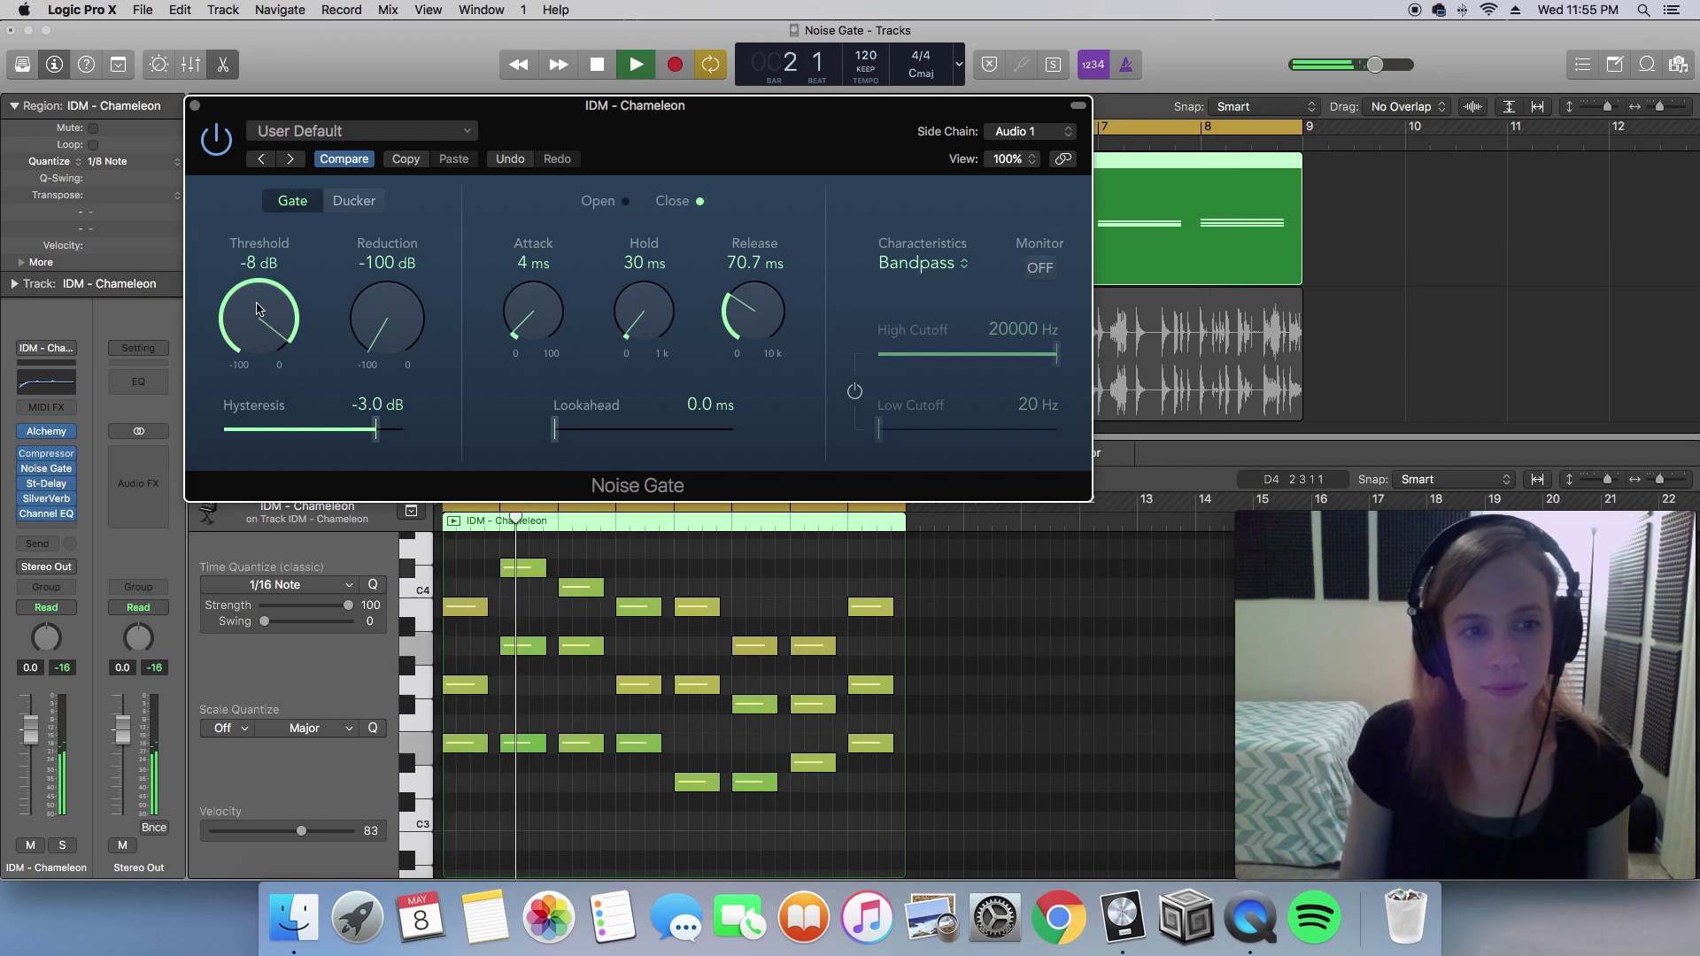
{"action": "left_click_drag", "start_coordinate": [259, 310], "coordinate": [257, 314]}
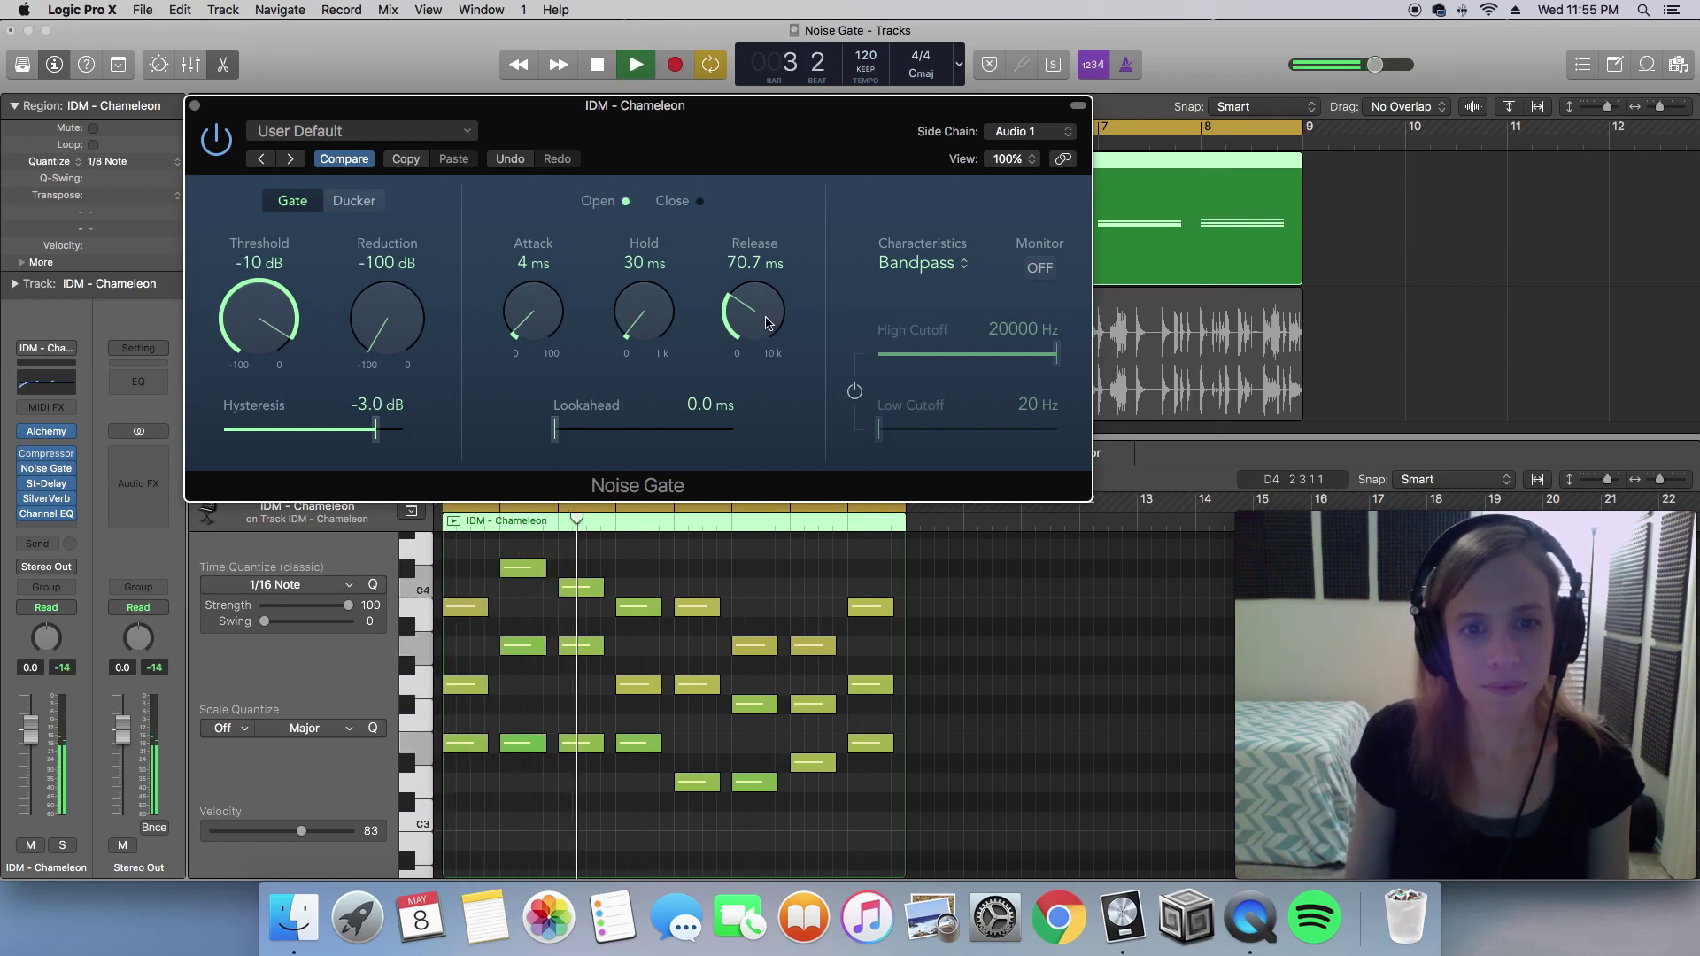
{"action": "left_click_drag", "start_coordinate": [757, 315], "coordinate": [757, 307]}
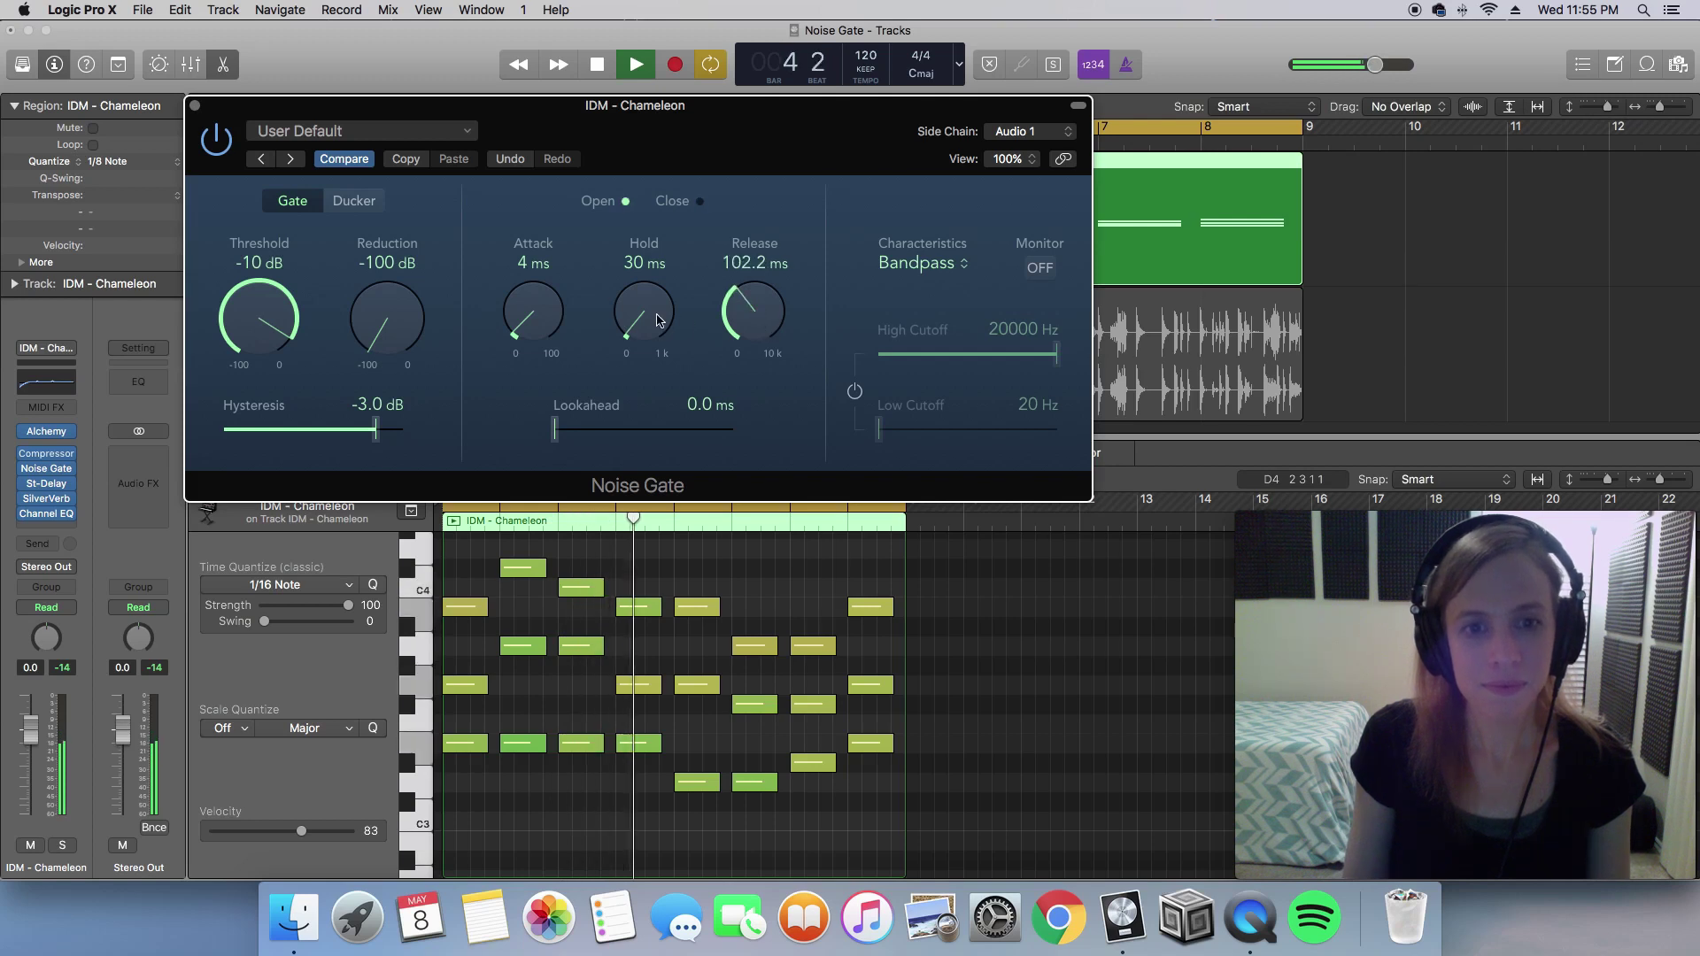
{"action": "left_click_drag", "start_coordinate": [644, 315], "coordinate": [644, 312]}
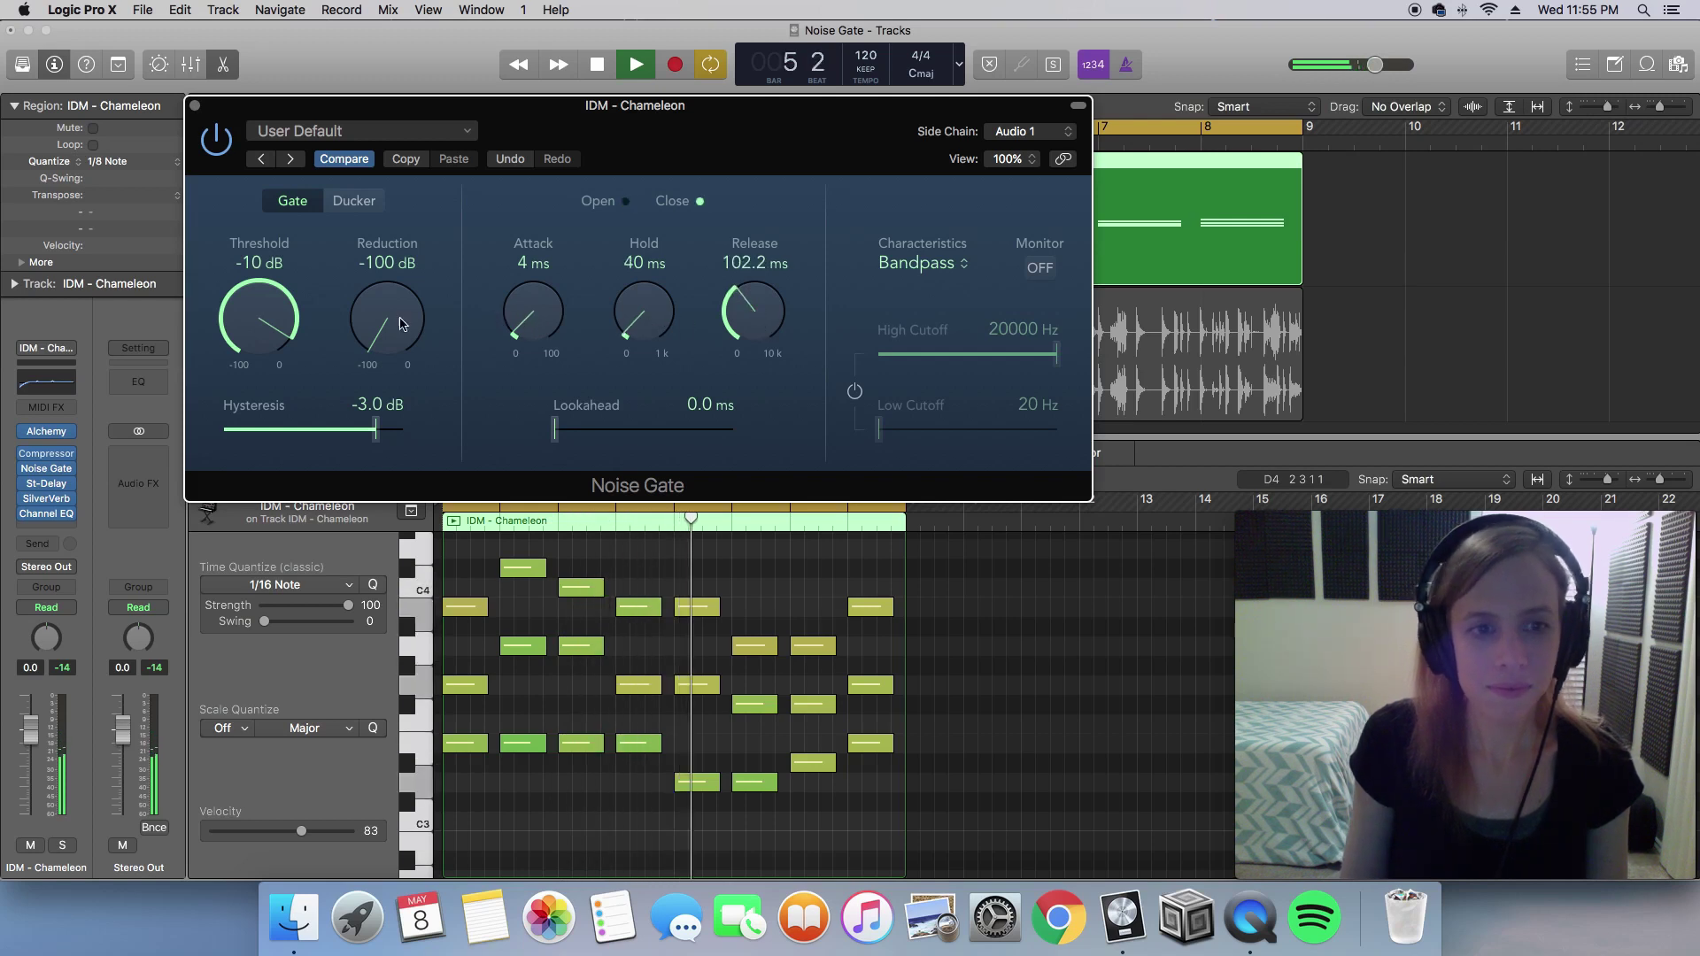
Set the release to 20.0 ms during playback, trying thresholds of -18 dB and -24 dB before setting the threshold to -8 dB
{"action": "left_click_drag", "start_coordinate": [262, 314], "coordinate": [262, 324]}
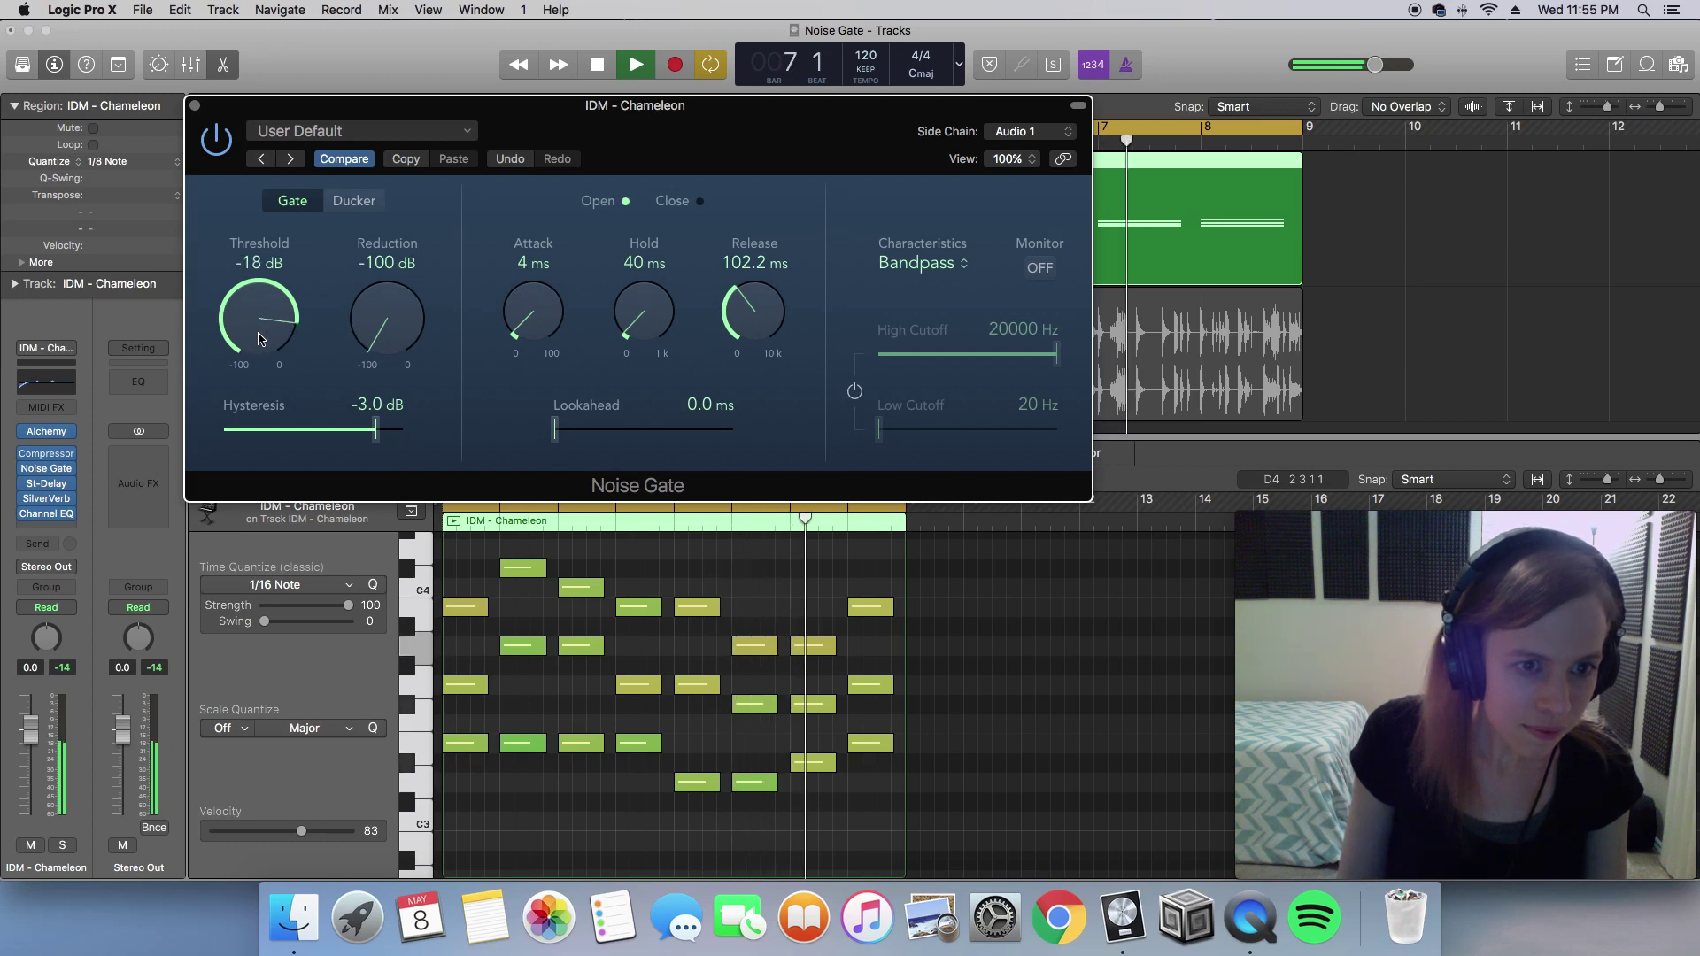
{"action": "left_click_drag", "start_coordinate": [785, 329], "coordinate": [764, 397]}
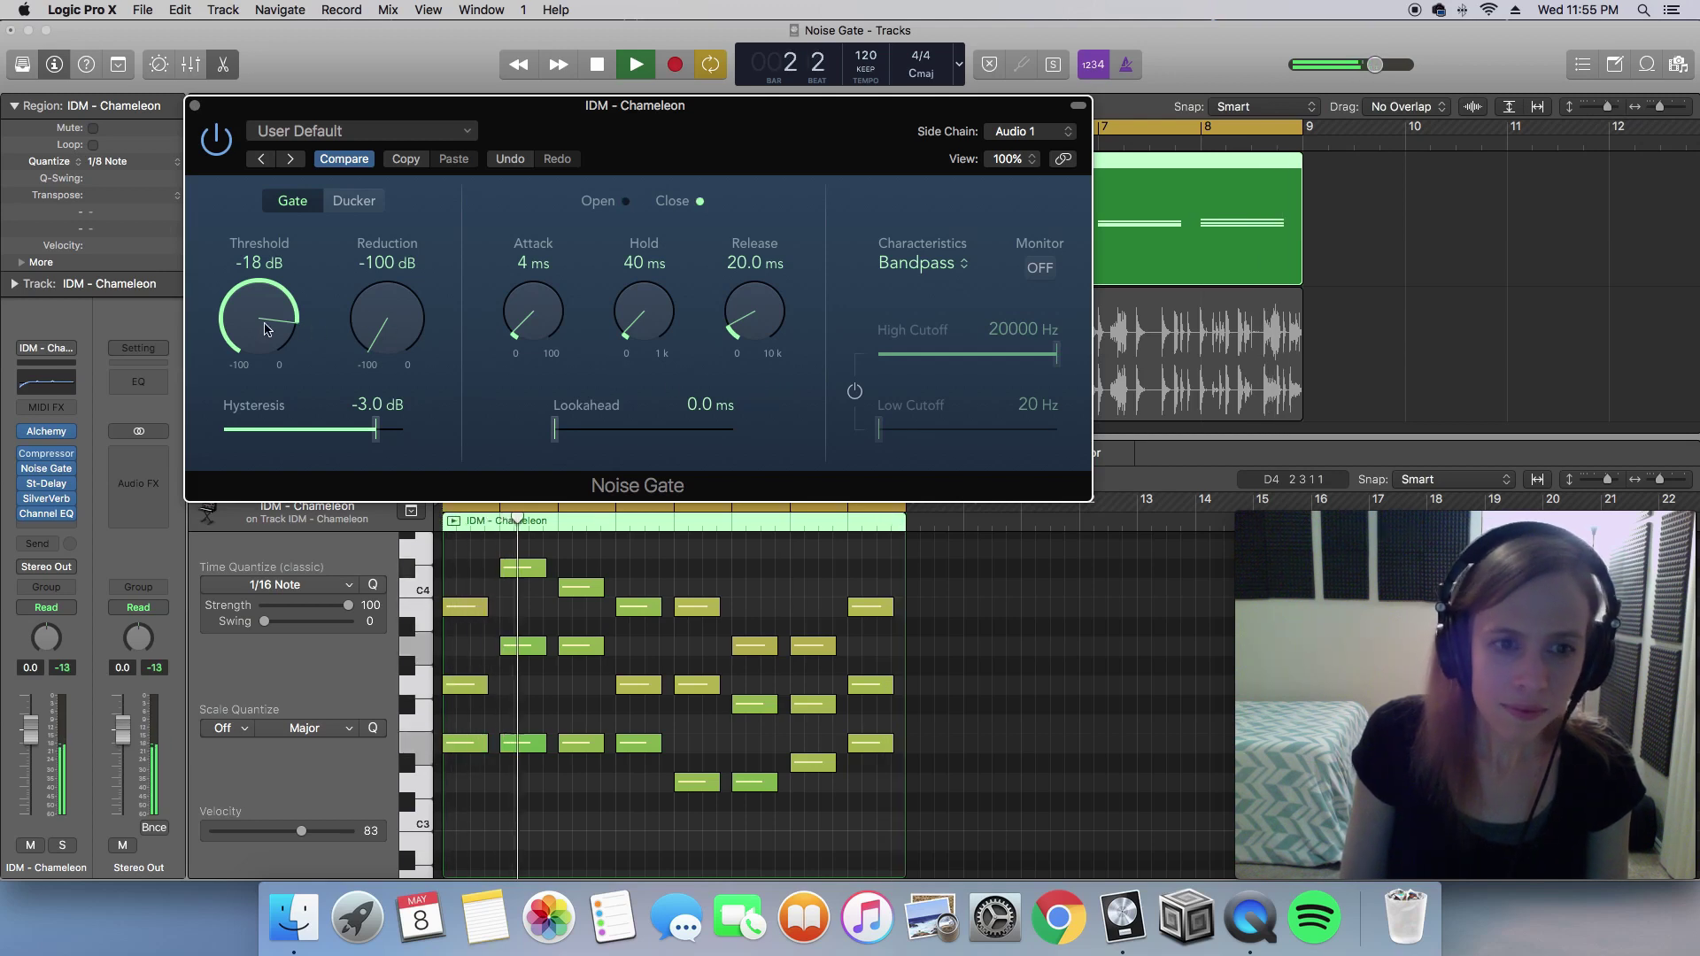
{"action": "left_click_drag", "start_coordinate": [262, 320], "coordinate": [248, 364]}
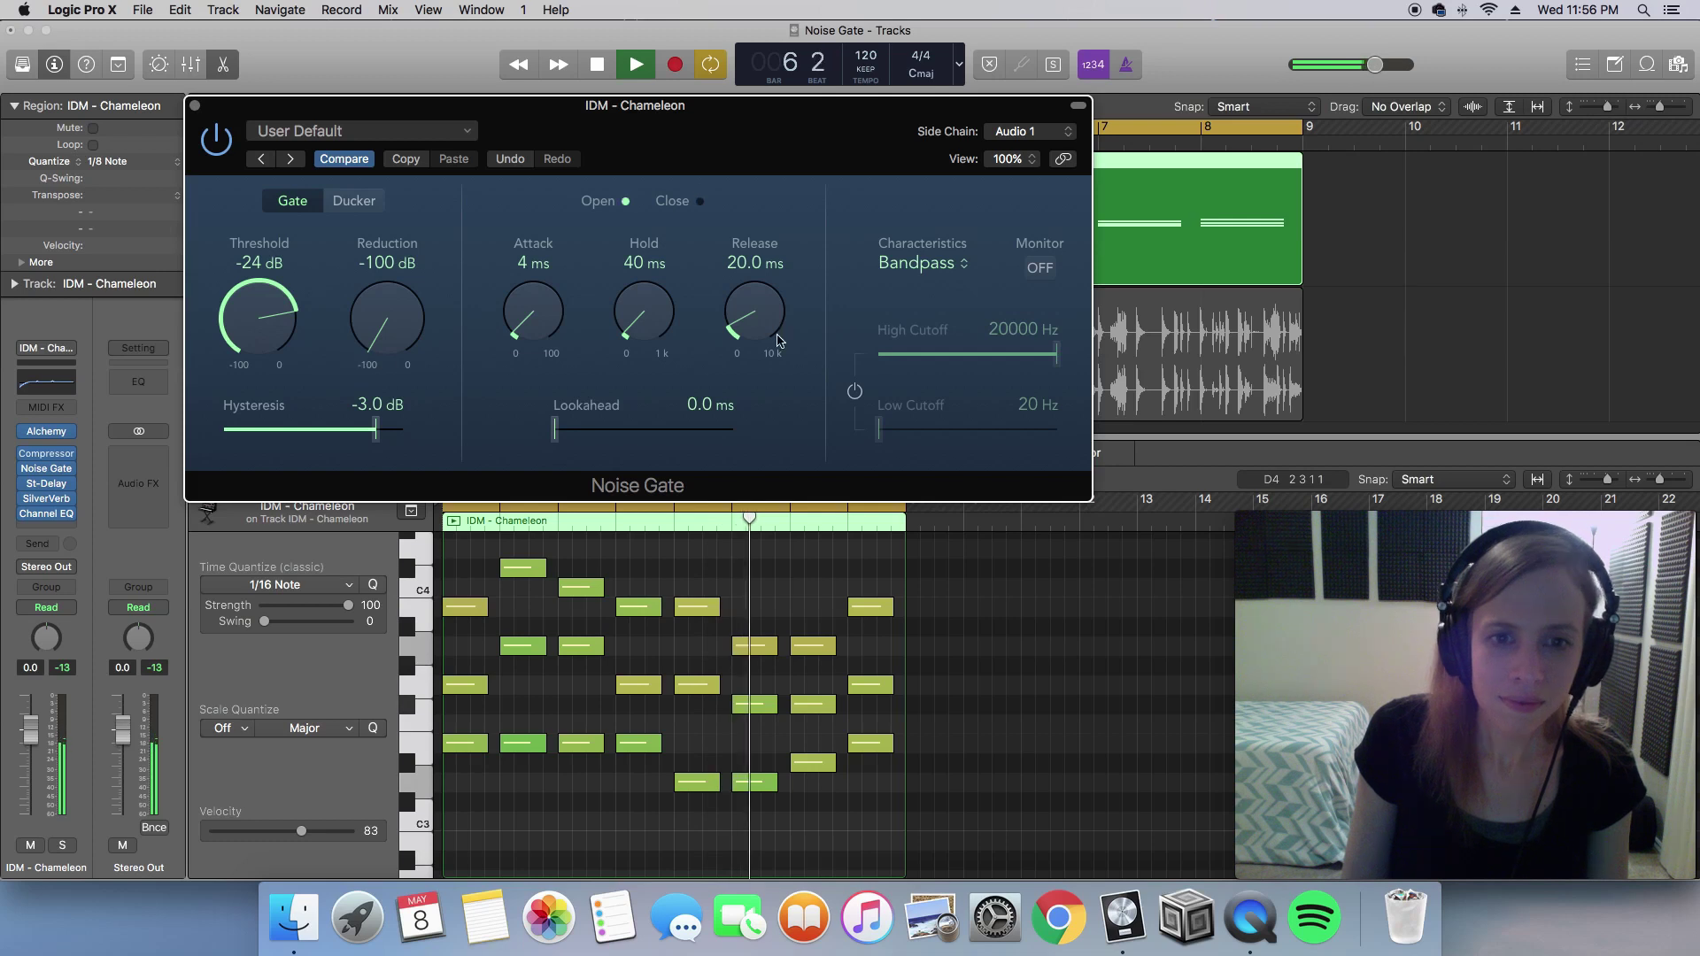
{"action": "mouse_move", "coordinate": [246, 324]}
{"action": "left_mouse_down"}
{"action": "mouse_move", "coordinate": [245, 296]}
{"action": "mouse_move", "coordinate": [256, 327]}
{"action": "left_mouse_up"}
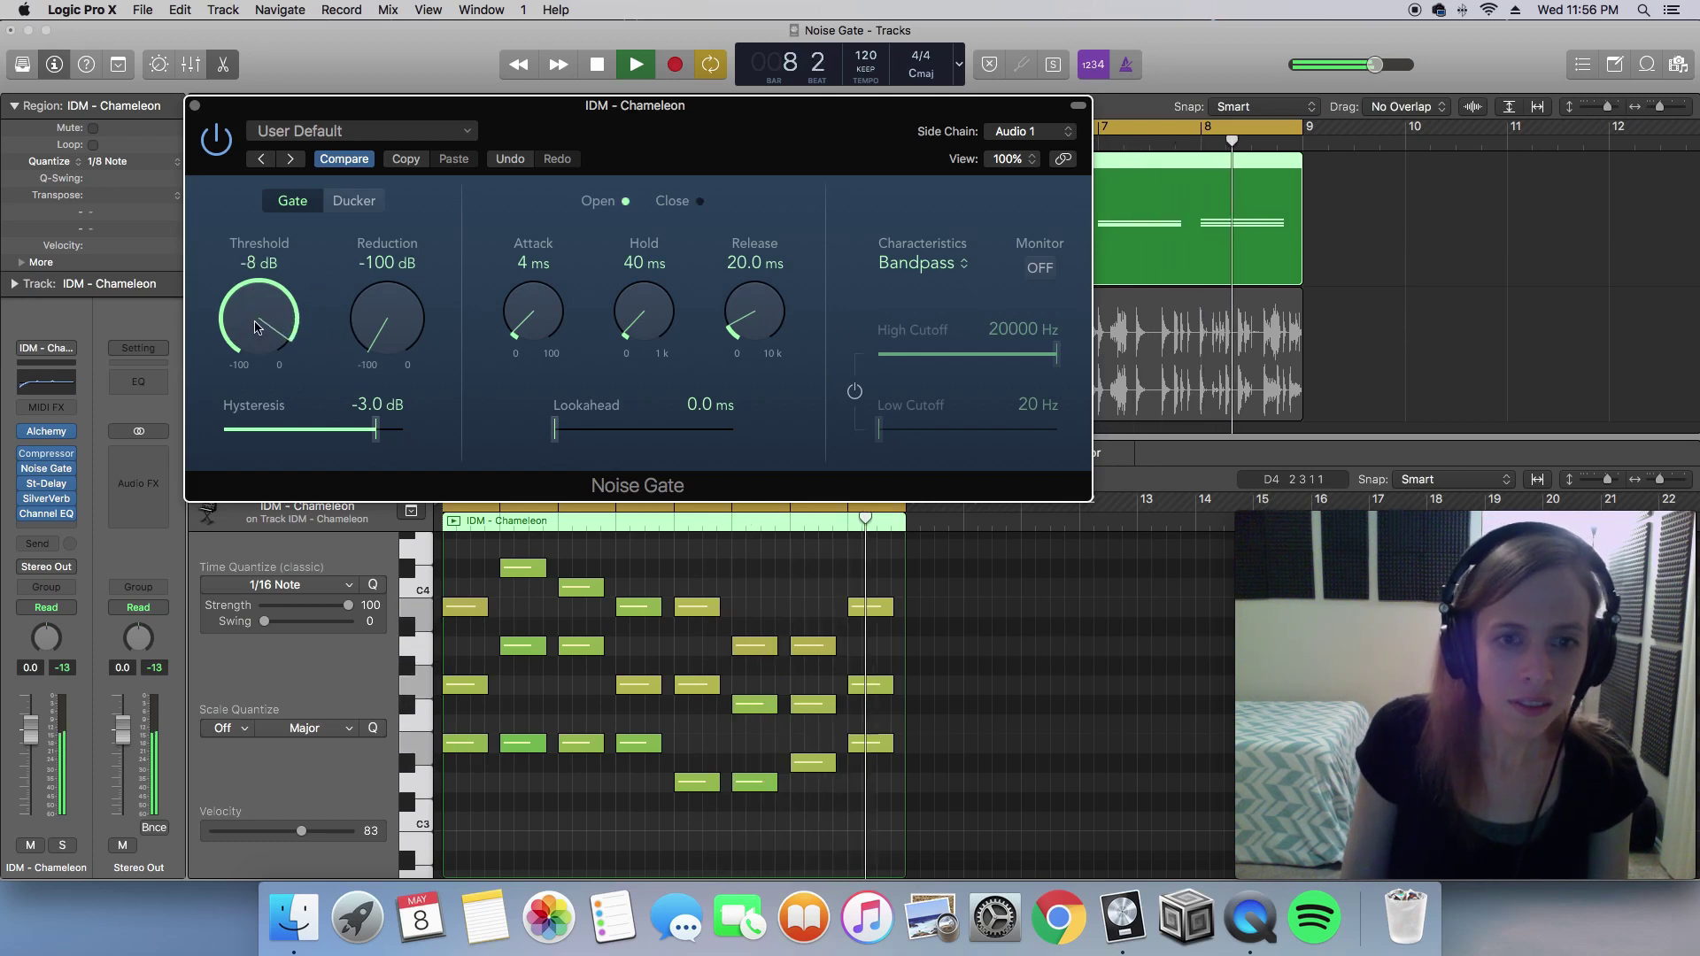